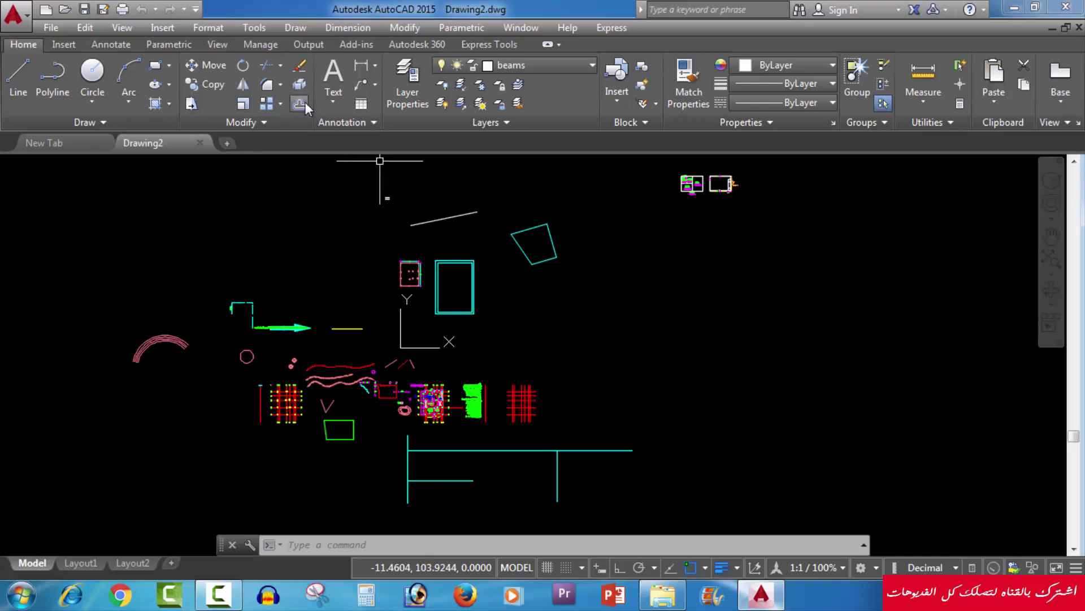
Dimension the long top cyan line at 125.00, placed just above it
{"action": "left_click", "coordinate": [361, 63]}
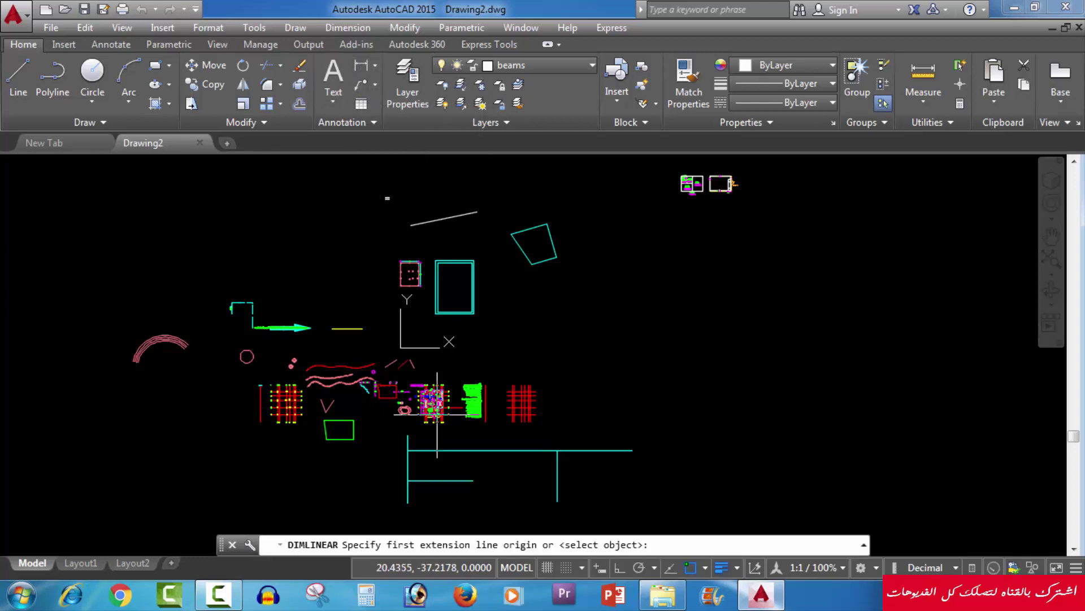
{"action": "scroll", "coordinate": [440, 486], "scroll_direction": "up", "scroll_amount": 1}
{"action": "scroll", "coordinate": [441, 486], "scroll_direction": "up", "scroll_amount": 3}
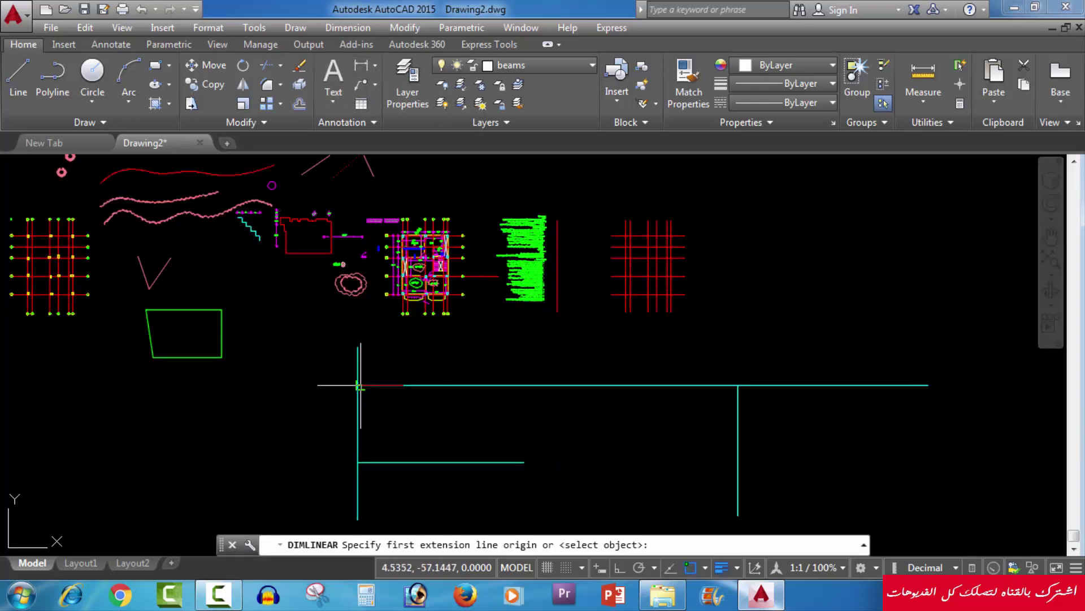
{"action": "left_click", "coordinate": [357, 384]}
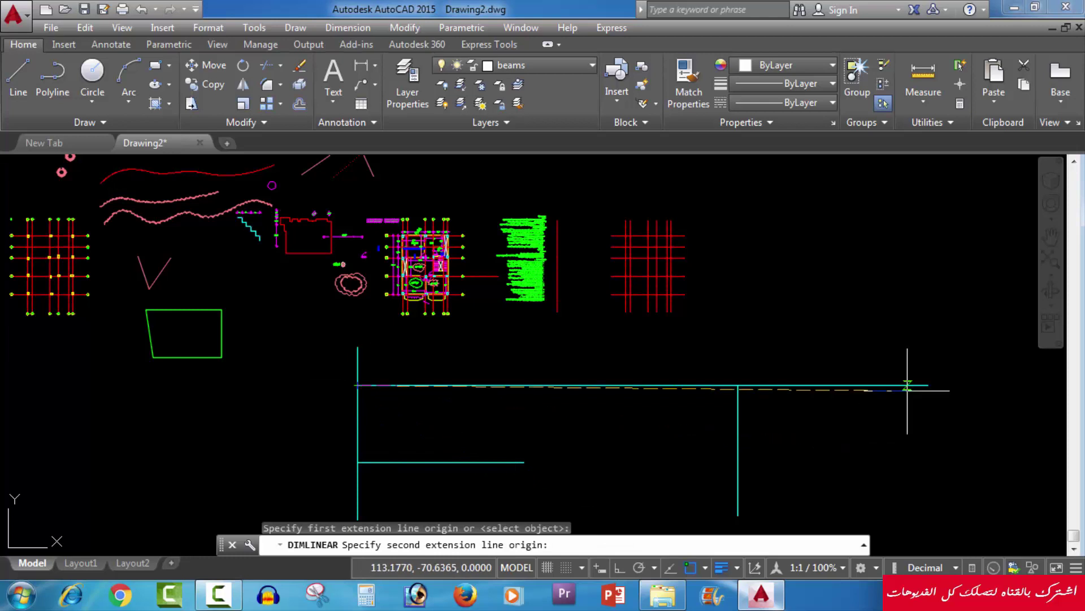
{"action": "left_click", "coordinate": [928, 385]}
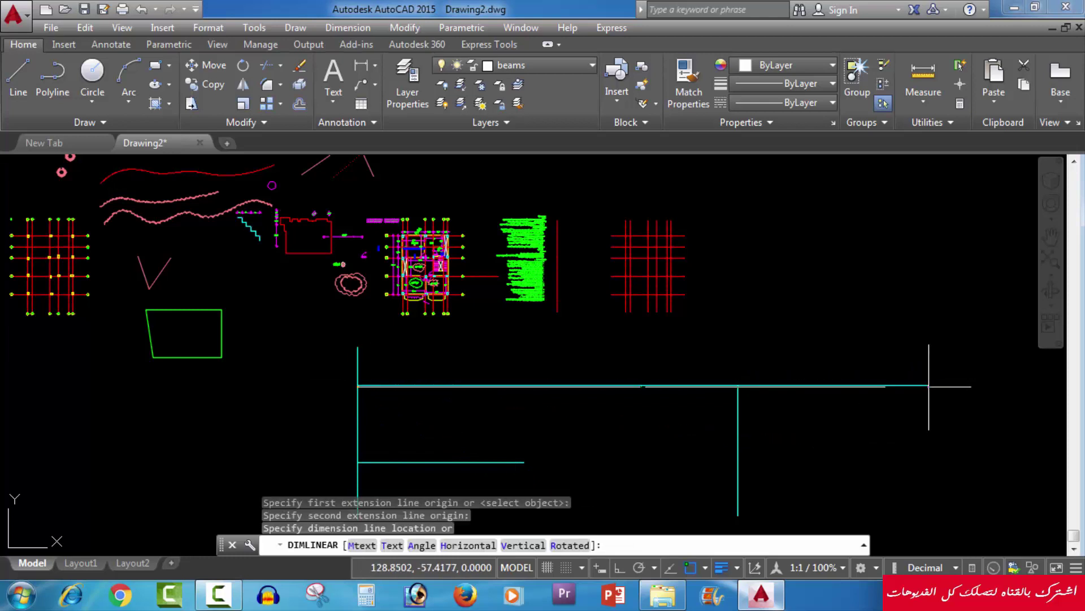
{"action": "left_click", "coordinate": [894, 368]}
{"action": "scroll", "coordinate": [635, 364], "scroll_direction": "up", "scroll_amount": 4}
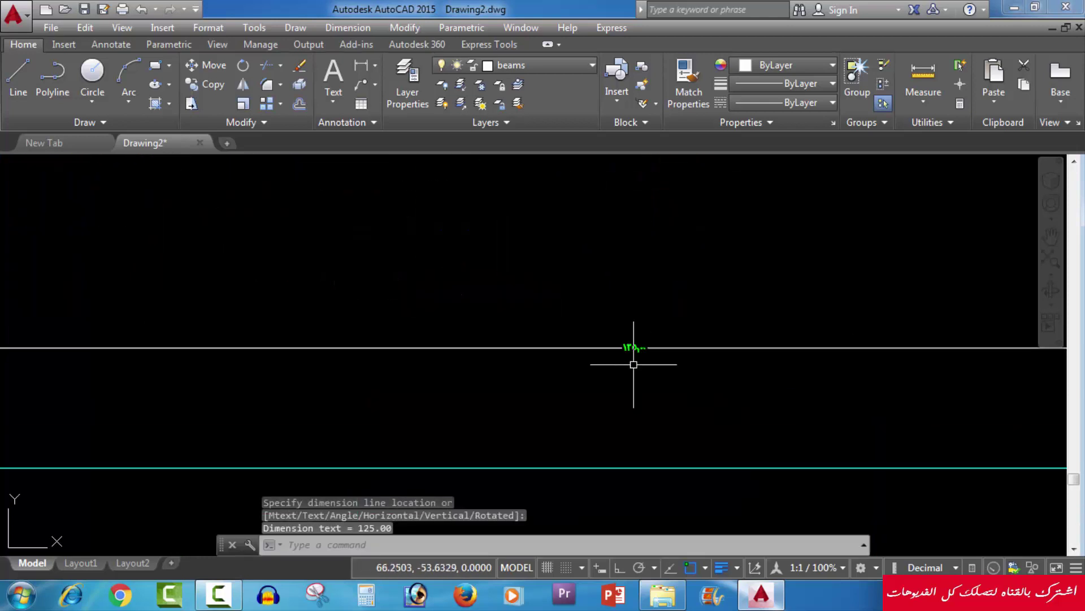
{"action": "scroll", "coordinate": [638, 344], "scroll_direction": "up", "scroll_amount": 2}
{"action": "scroll", "coordinate": [688, 315], "scroll_direction": "down", "scroll_amount": 3}
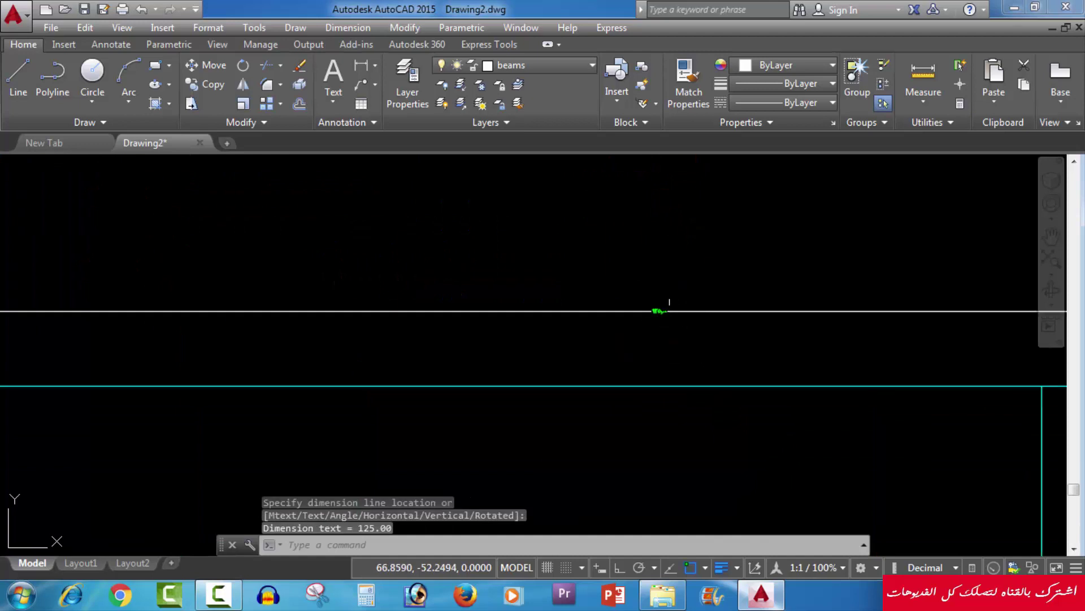
{"action": "scroll", "coordinate": [685, 335], "scroll_direction": "down", "scroll_amount": 3}
Dimension the vertical cyan line on the right at 28.54, placed beside it
{"action": "key", "text": "space"}
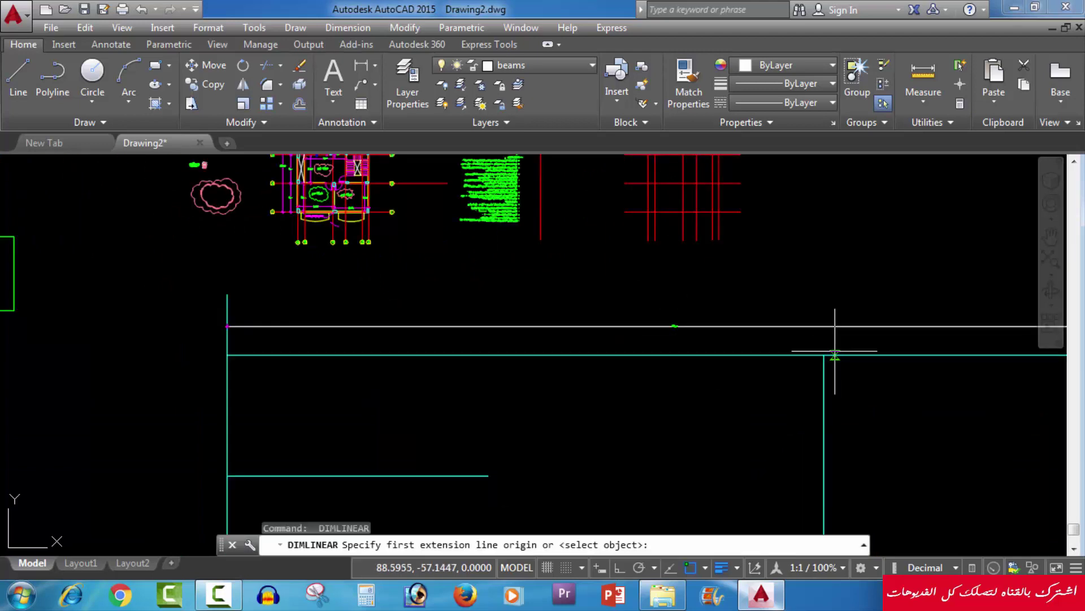
{"action": "left_click", "coordinate": [824, 355]}
{"action": "middle_click_drag", "start_coordinate": [848, 432], "coordinate": [760, 241]}
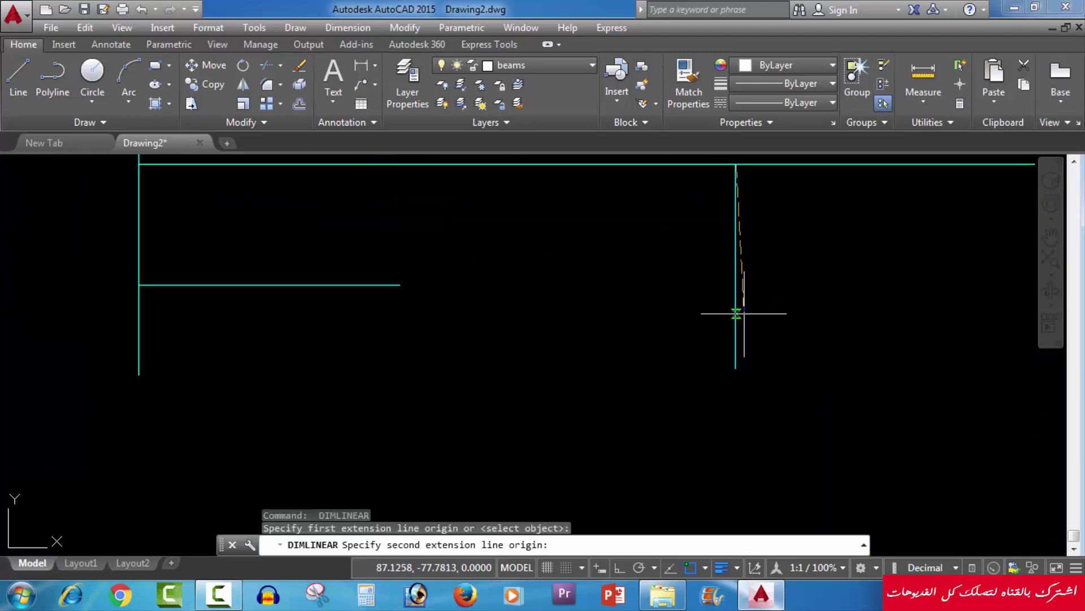
{"action": "left_click", "coordinate": [736, 368]}
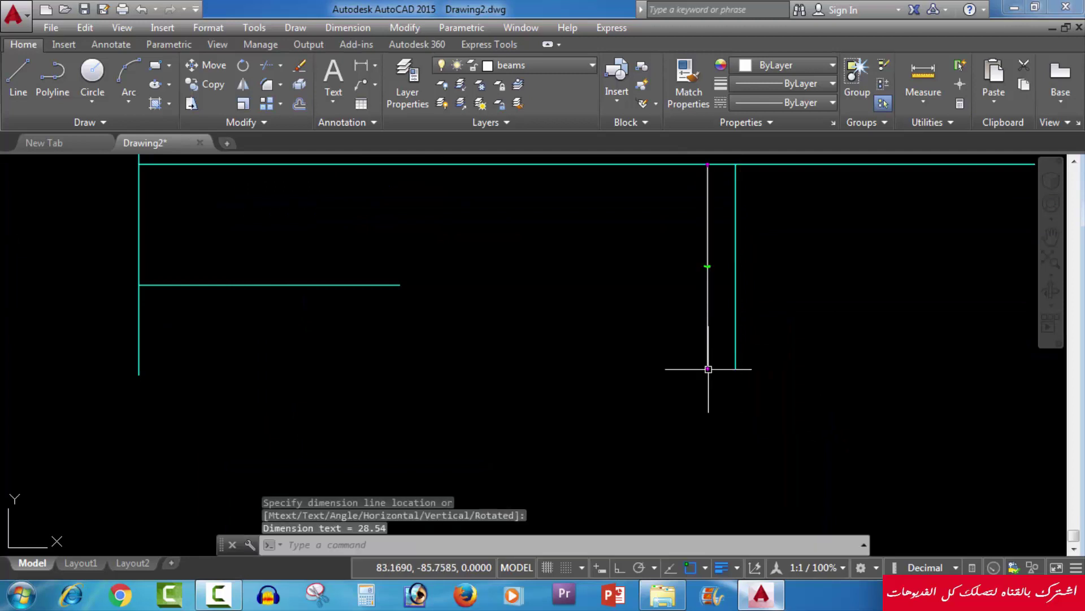
{"action": "scroll", "coordinate": [700, 238], "scroll_direction": "up", "scroll_amount": 2}
{"action": "scroll", "coordinate": [704, 241], "scroll_direction": "up", "scroll_amount": 3}
{"action": "scroll", "coordinate": [744, 351], "scroll_direction": "down", "scroll_amount": 2}
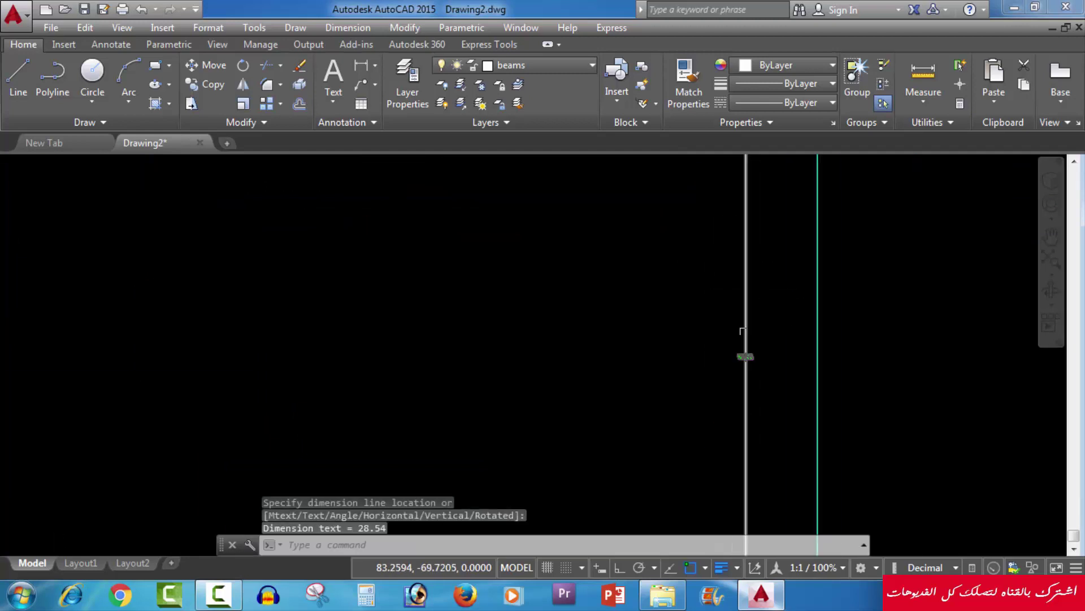
{"action": "scroll", "coordinate": [741, 335], "scroll_direction": "down", "scroll_amount": 1}
{"action": "scroll", "coordinate": [741, 335], "scroll_direction": "down", "scroll_amount": 2}
{"action": "scroll", "coordinate": [741, 335], "scroll_direction": "down", "scroll_amount": 2}
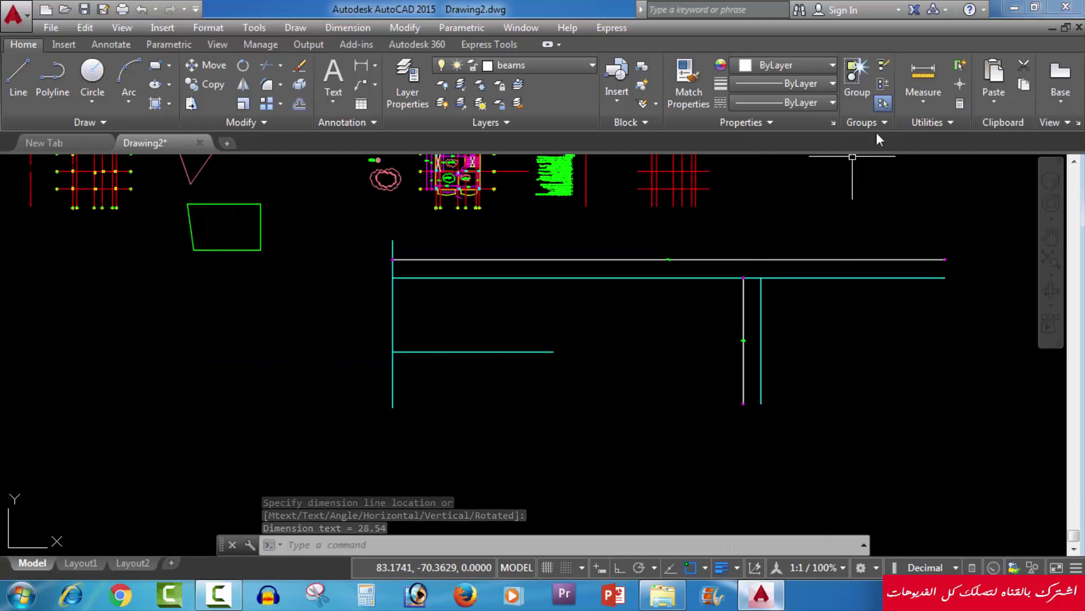
Measure two distances from the short line's left end
{"action": "left_click", "coordinate": [912, 94]}
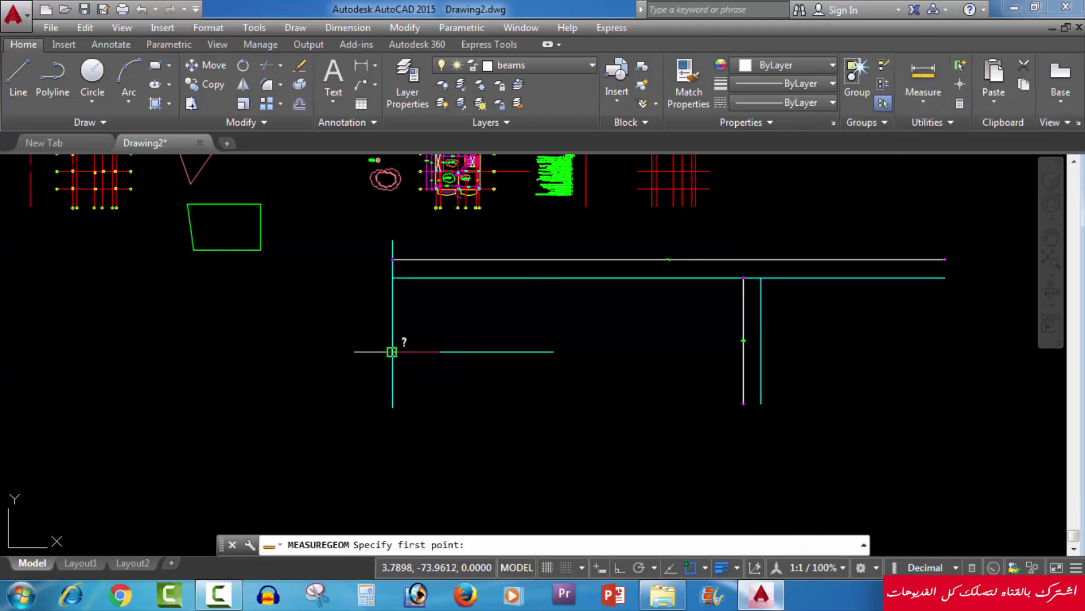
{"action": "left_click", "coordinate": [393, 352]}
{"action": "left_click", "coordinate": [553, 352]}
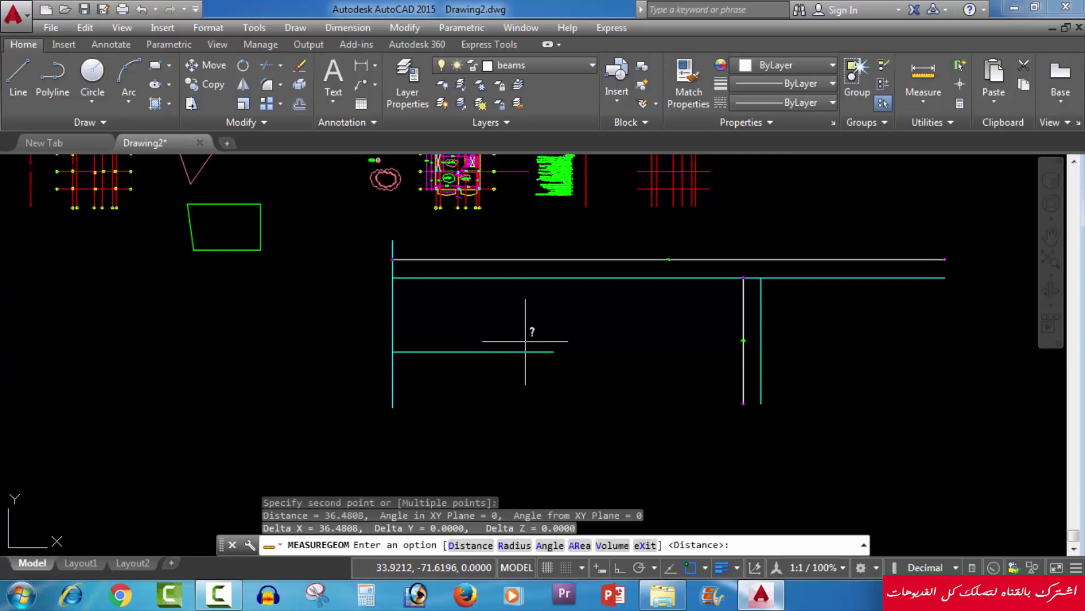
{"action": "key", "text": "Return"}
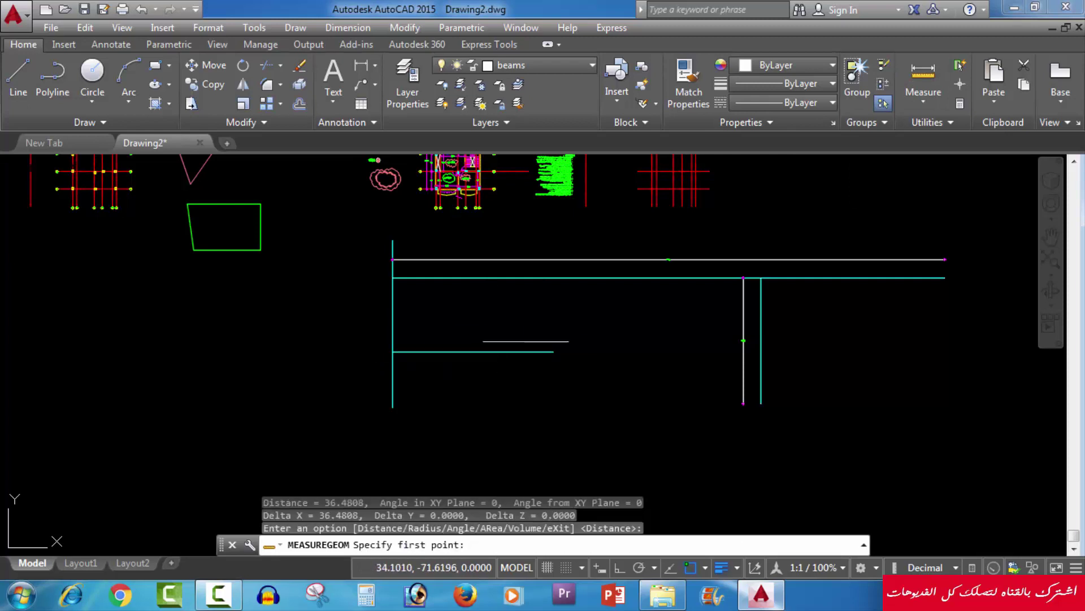
{"action": "left_click", "coordinate": [393, 351]}
{"action": "left_click", "coordinate": [526, 341]}
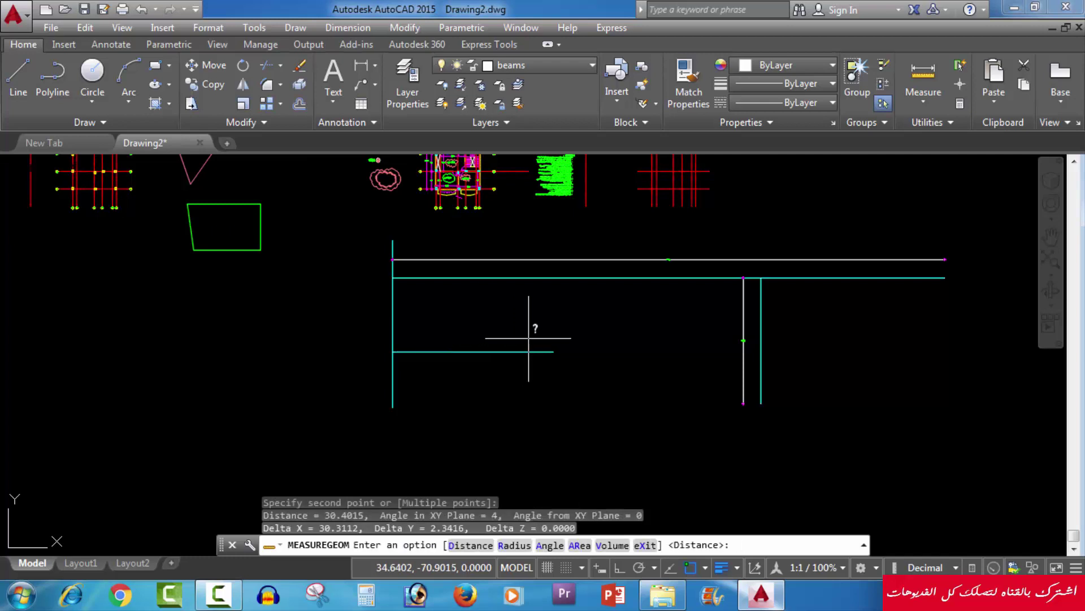
{"action": "key", "text": "Escape"}
{"action": "key", "text": "Escape"}
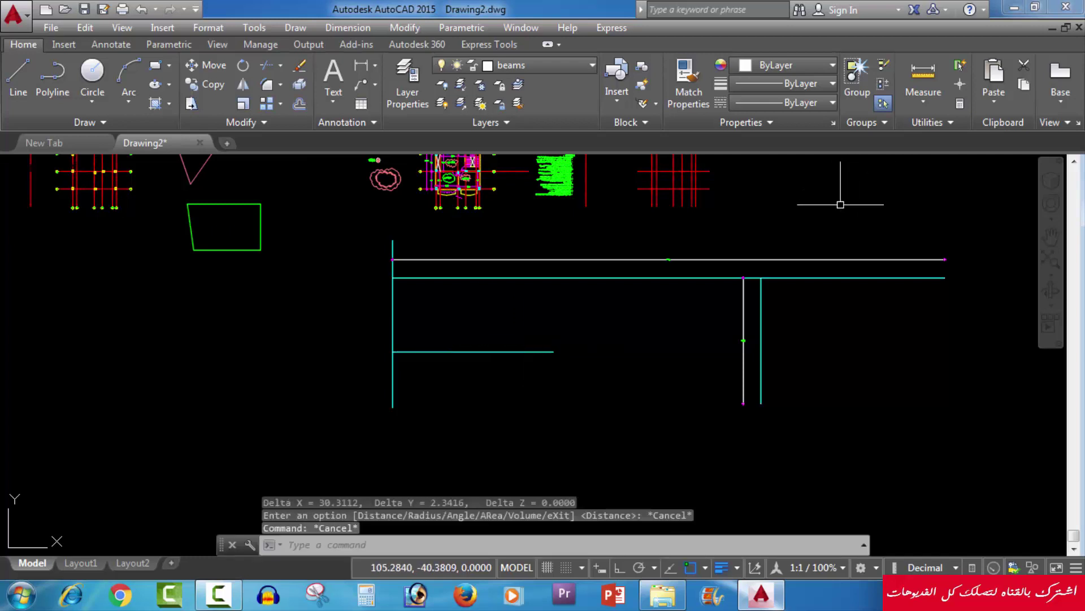
Delete the vertical 28.54 dimension
{"action": "middle_click_drag", "start_coordinate": [816, 269], "coordinate": [758, 289]}
{"action": "scroll", "coordinate": [685, 356], "scroll_direction": "up", "scroll_amount": 4}
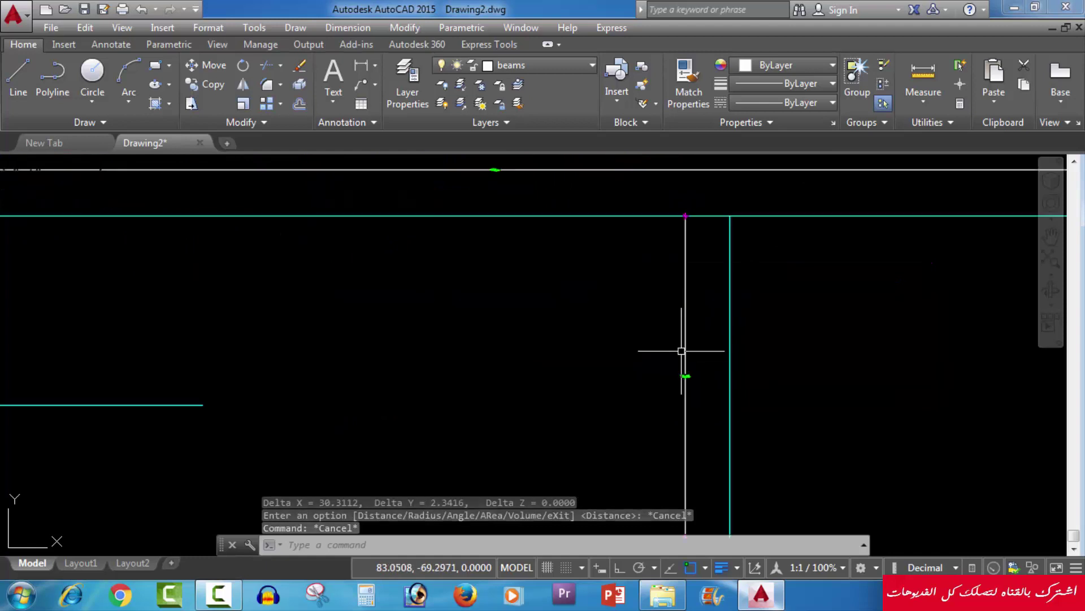
{"action": "scroll", "coordinate": [705, 385], "scroll_direction": "up", "scroll_amount": 4}
{"action": "middle_click_drag", "start_coordinate": [705, 385], "coordinate": [620, 412]}
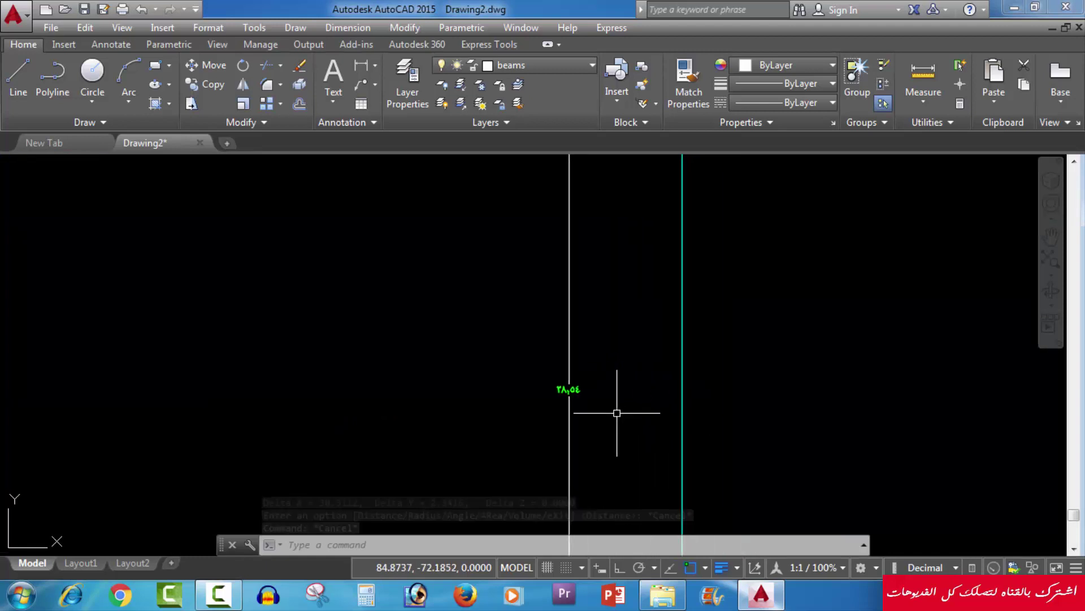
{"action": "left_click", "coordinate": [622, 348]}
{"action": "left_click", "coordinate": [462, 459]}
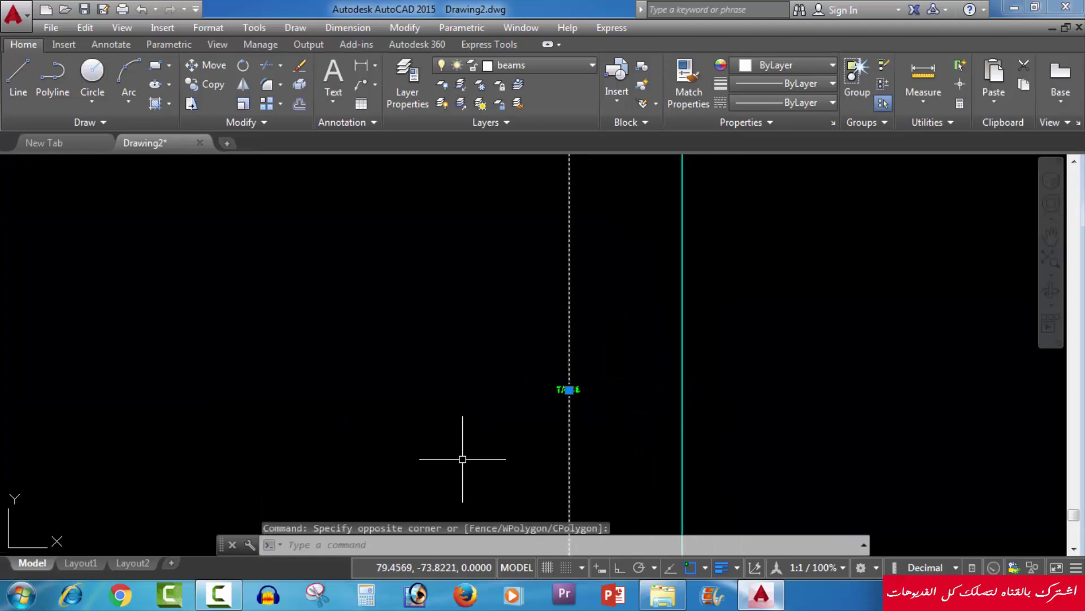
{"action": "key", "text": "Delete"}
Delete the horizontal 125.00 dimension
{"action": "scroll", "coordinate": [650, 371], "scroll_direction": "down", "scroll_amount": 2}
{"action": "scroll", "coordinate": [647, 375], "scroll_direction": "down", "scroll_amount": 2}
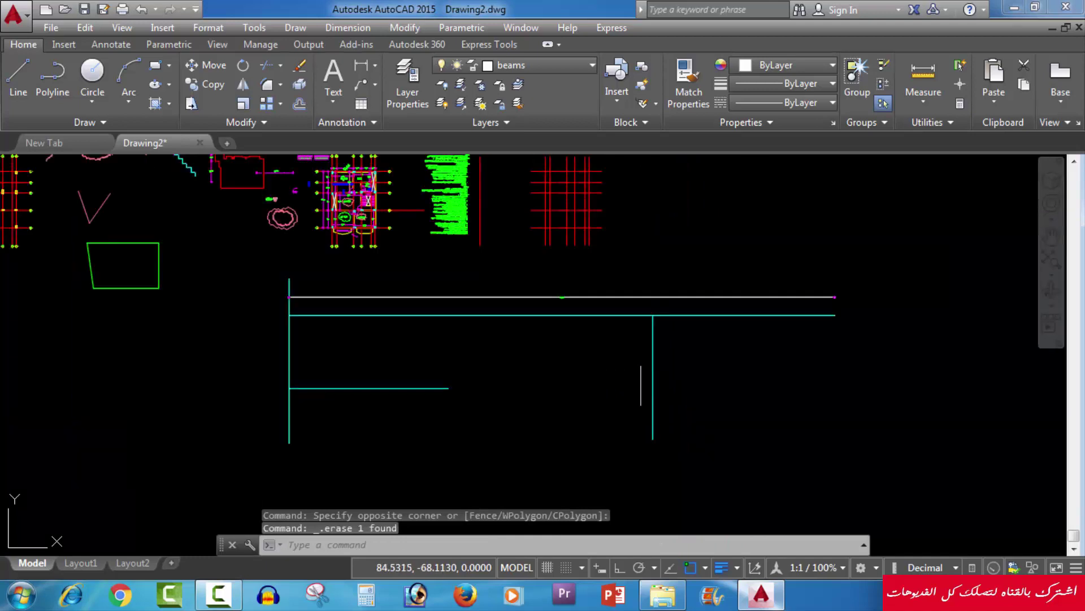
{"action": "scroll", "coordinate": [631, 307], "scroll_direction": "up", "scroll_amount": 2}
{"action": "left_click", "coordinate": [613, 262]}
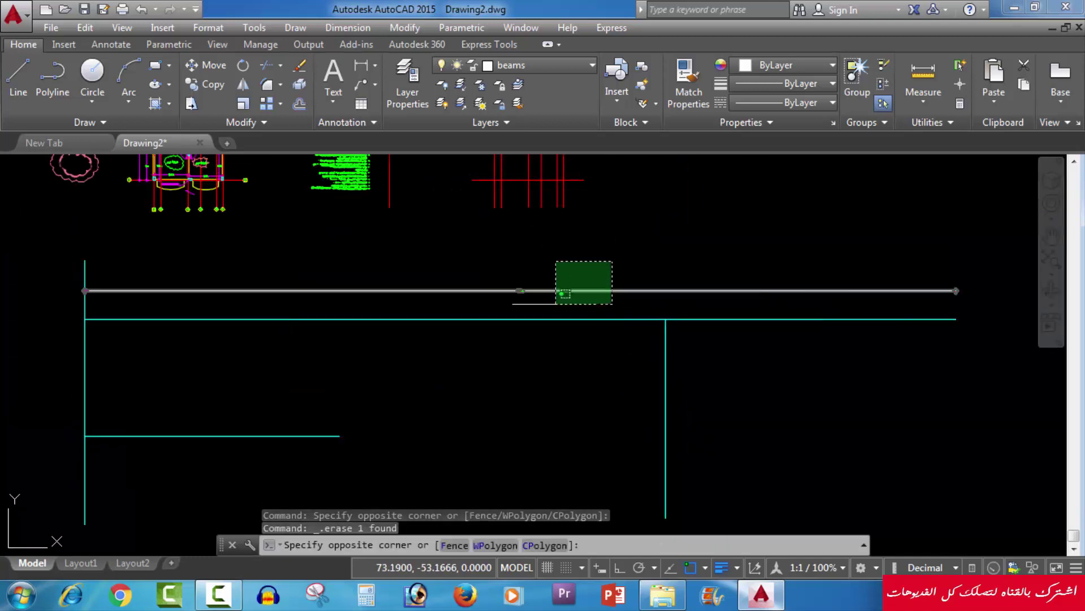
{"action": "left_click", "coordinate": [559, 303]}
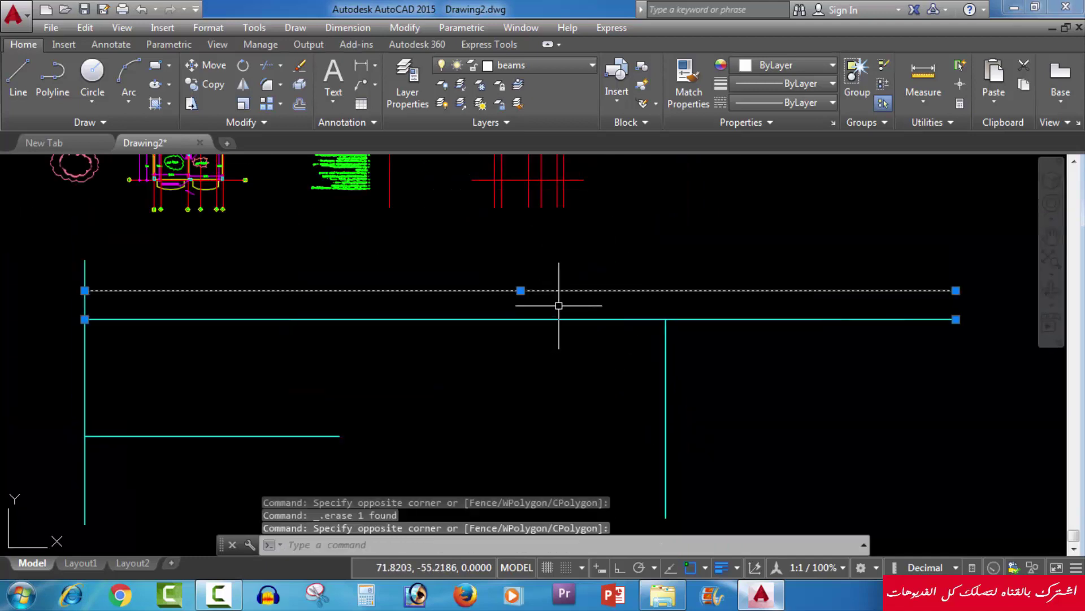
{"action": "key", "text": "Delete"}
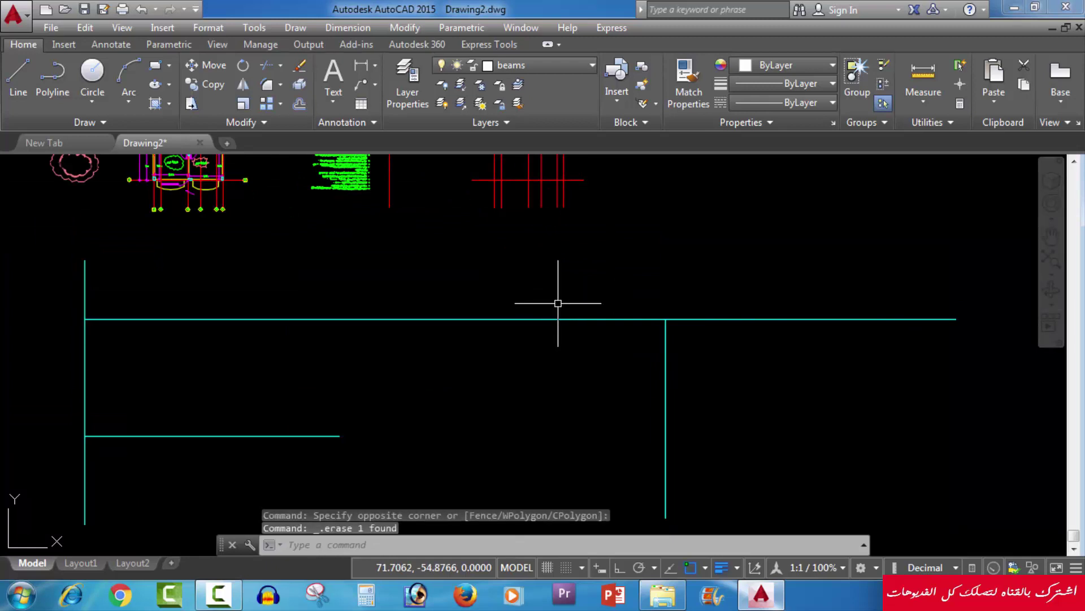
Pan around the drawing, then switch to the Explorer folder holding Total Length (TLEN).lsp
{"action": "scroll", "coordinate": [548, 307], "scroll_direction": "down", "scroll_amount": 2}
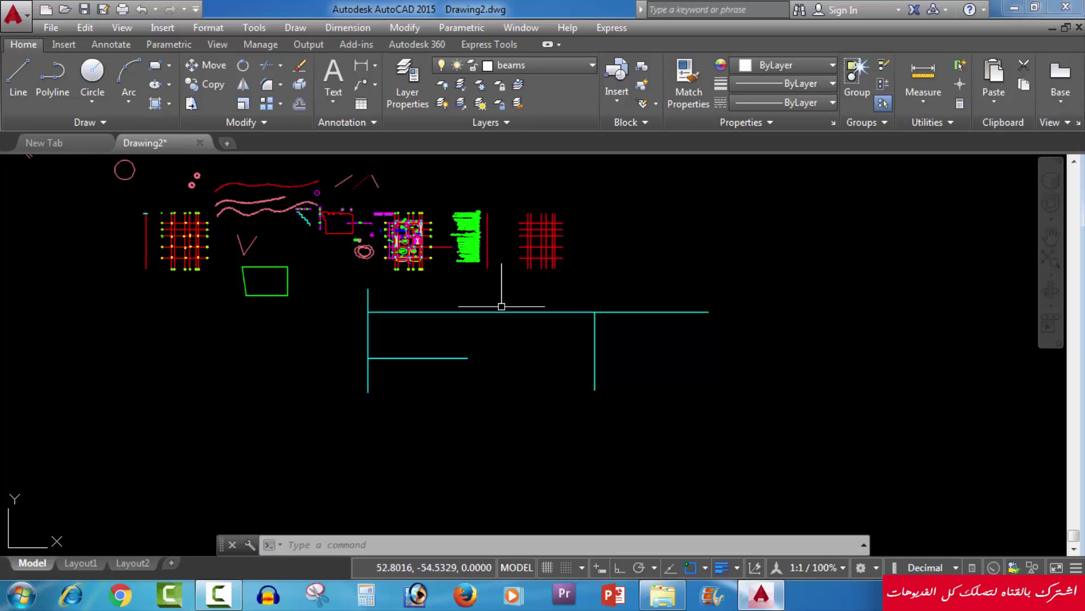
{"action": "middle_click_drag", "start_coordinate": [554, 322], "coordinate": [563, 409]}
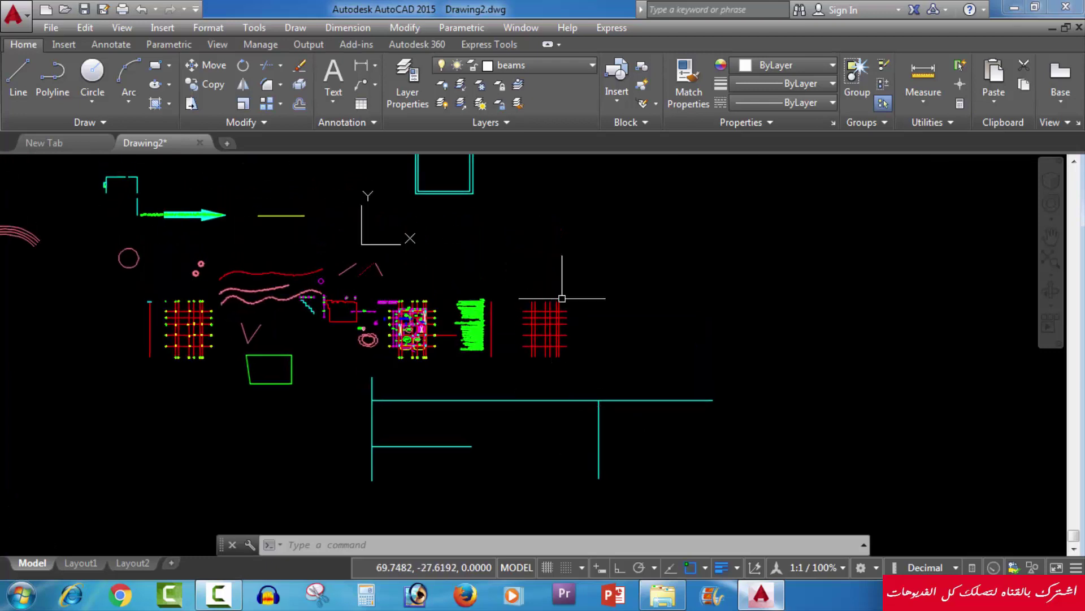
{"action": "middle_click_drag", "start_coordinate": [585, 271], "coordinate": [576, 311]}
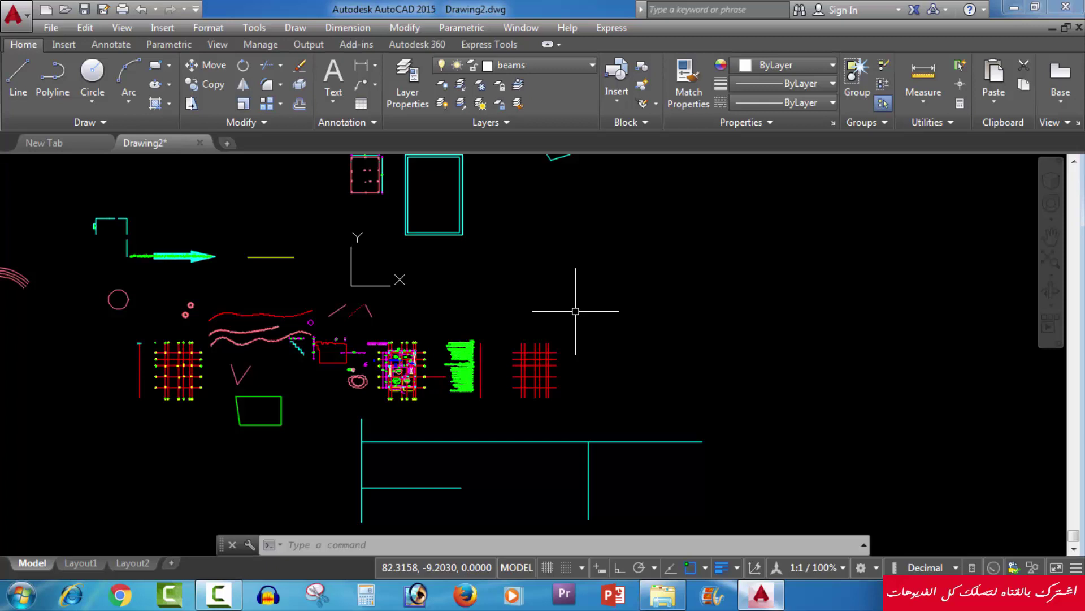
{"action": "scroll", "coordinate": [557, 310], "scroll_direction": "down", "scroll_amount": 2}
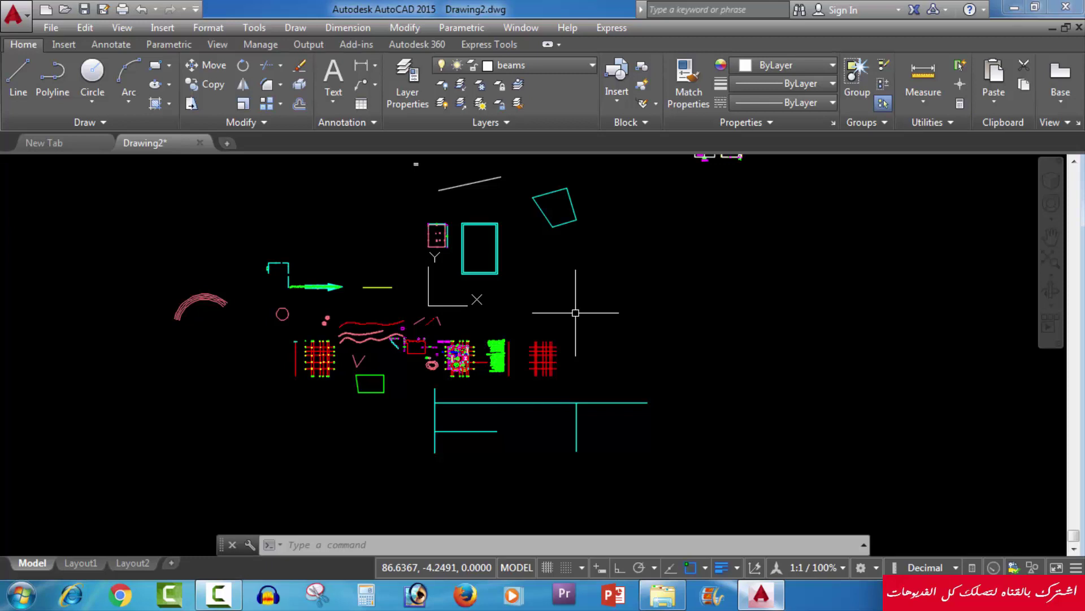
{"action": "left_click", "coordinate": [662, 594]}
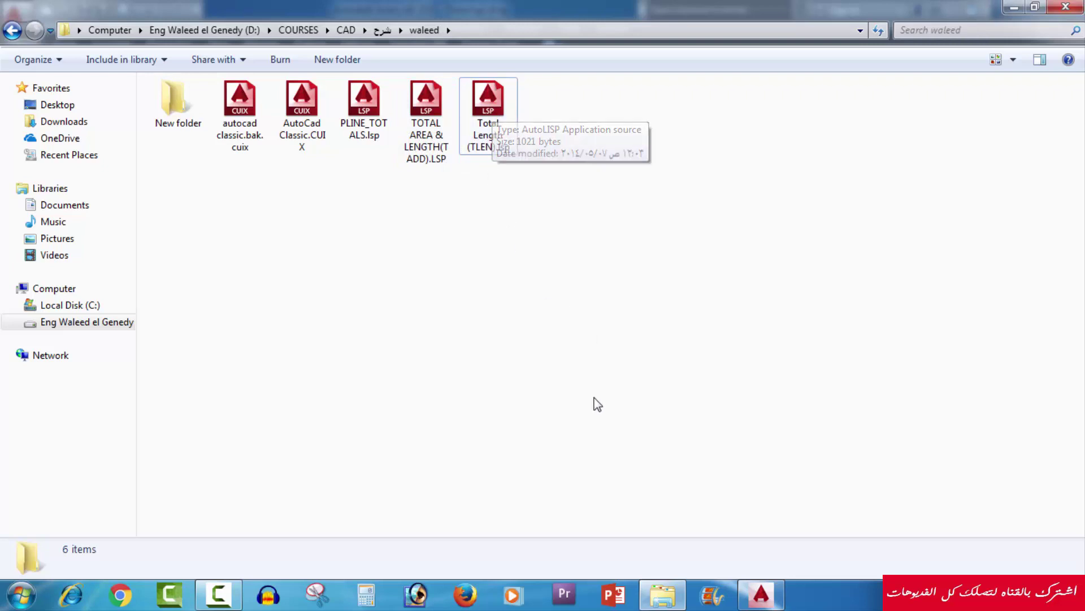
{"action": "left_click", "coordinate": [762, 594]}
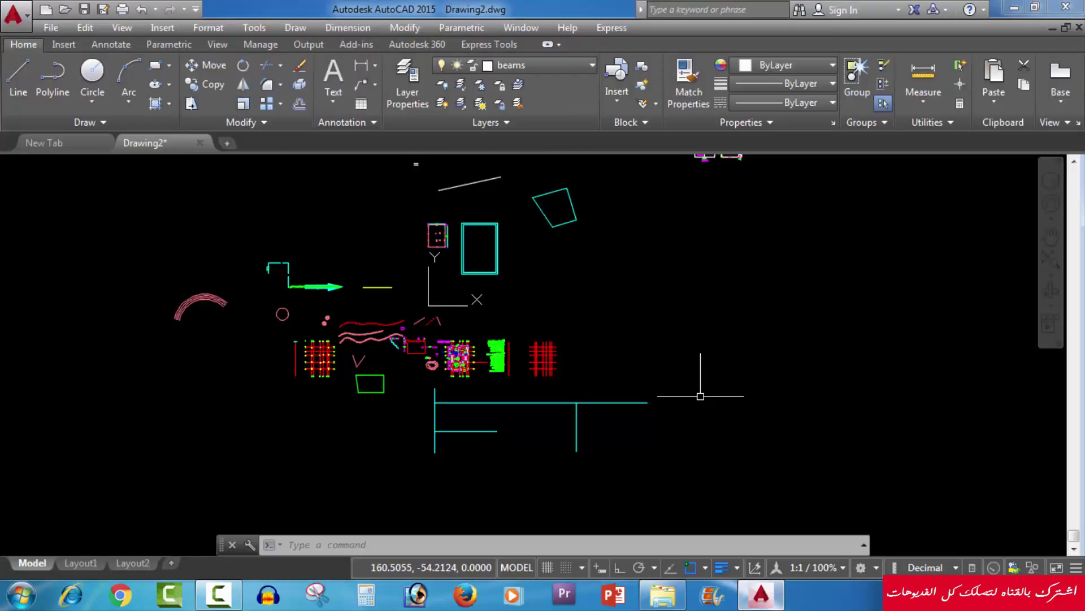
{"action": "left_click", "coordinate": [663, 594]}
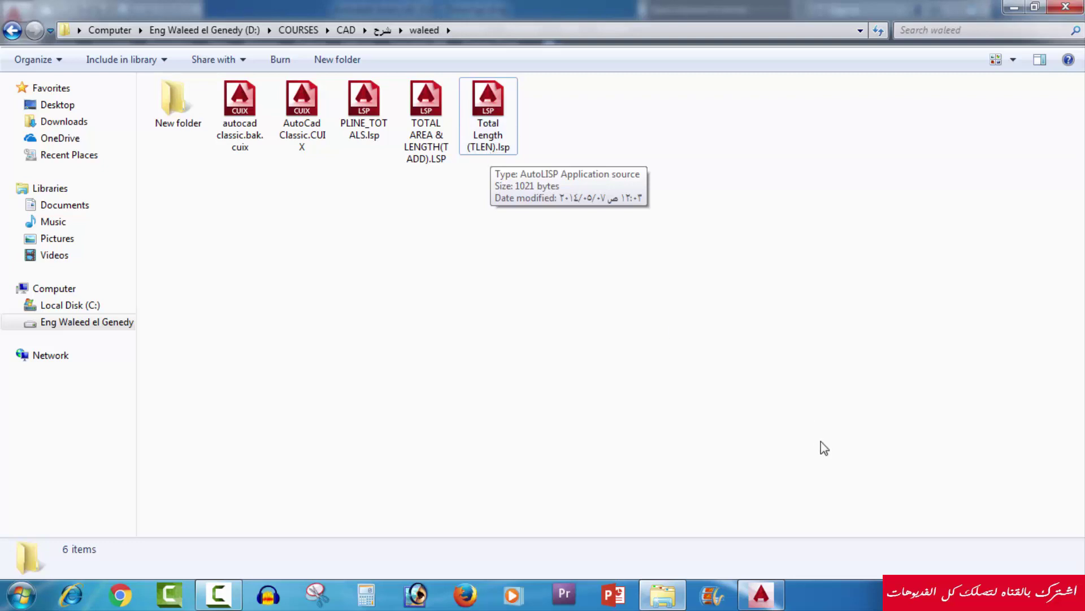
{"action": "left_click", "coordinate": [774, 594]}
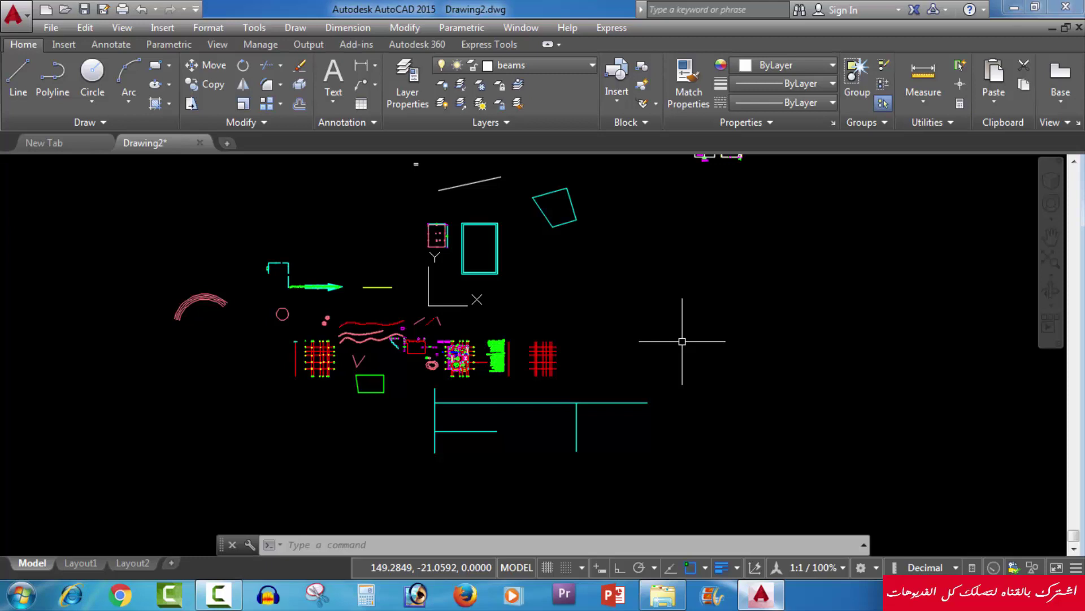
Load Total Length (TLEN).lsp through Load Application, allowing it past the security warning
{"action": "left_click", "coordinate": [257, 28]}
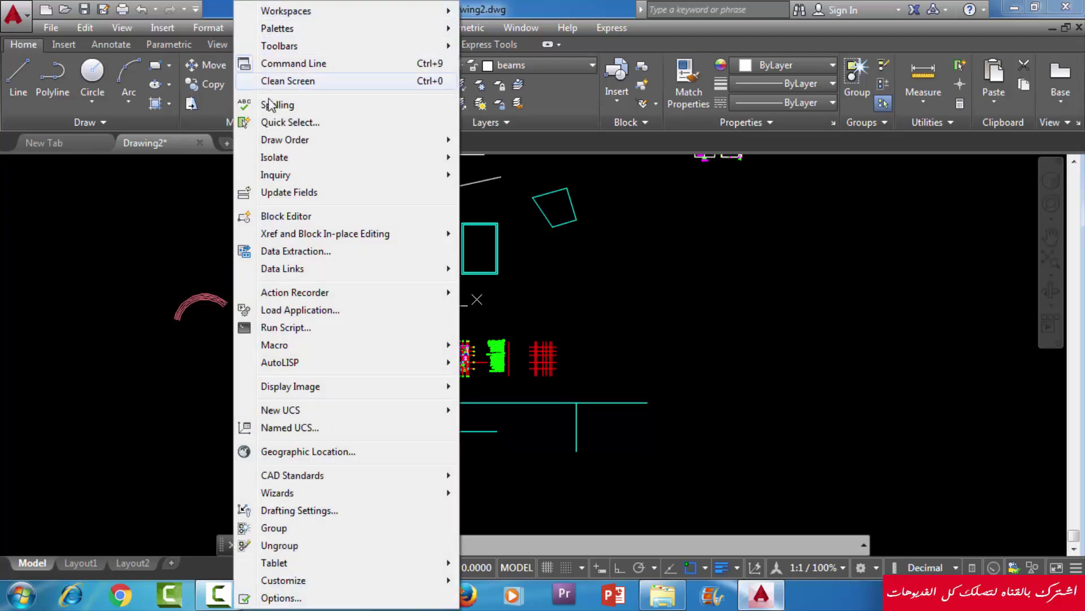
{"action": "left_click", "coordinate": [341, 314]}
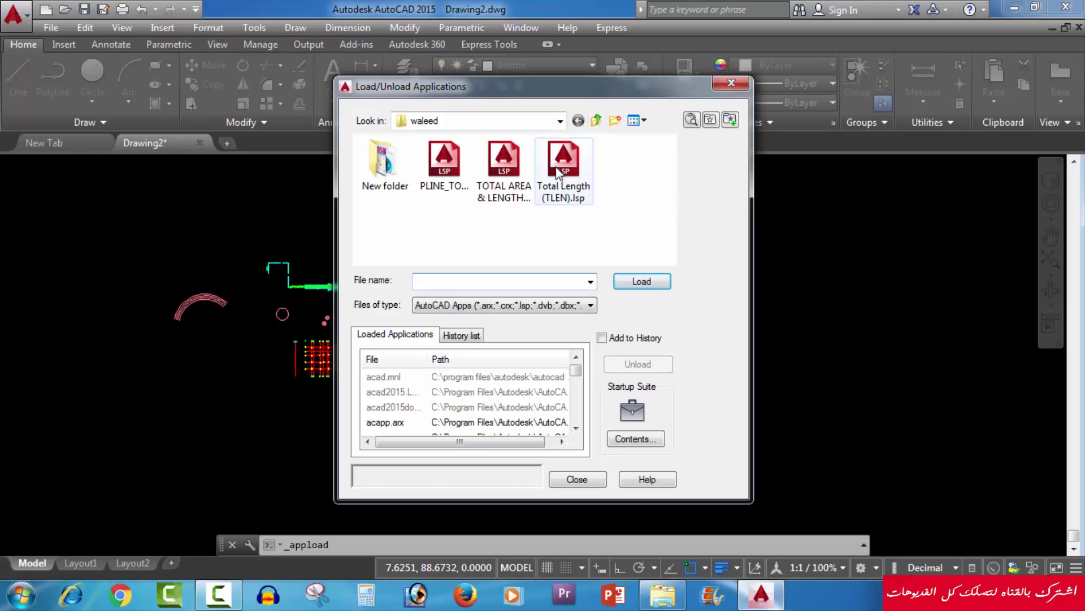
{"action": "left_click", "coordinate": [585, 171]}
{"action": "double_click", "coordinate": [585, 171]}
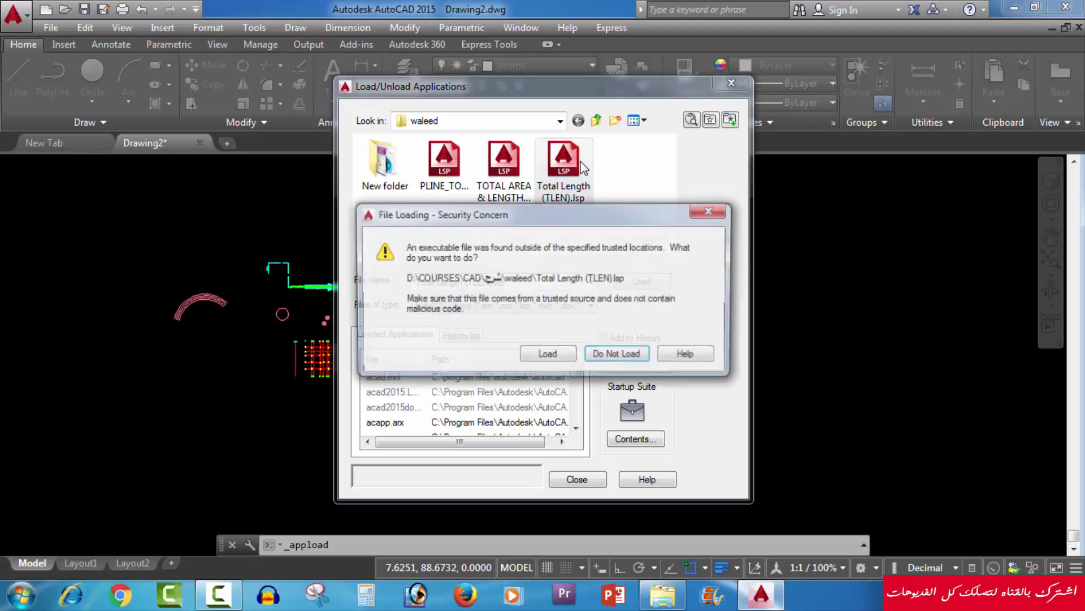
{"action": "left_click", "coordinate": [547, 360]}
{"action": "left_click", "coordinate": [660, 283]}
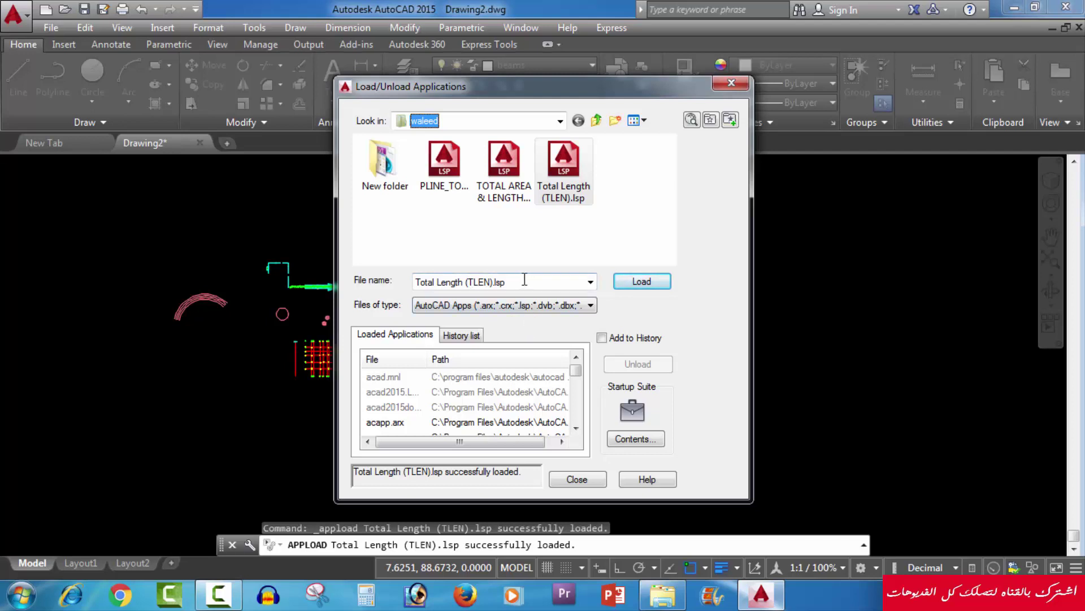
{"action": "left_click", "coordinate": [638, 286]}
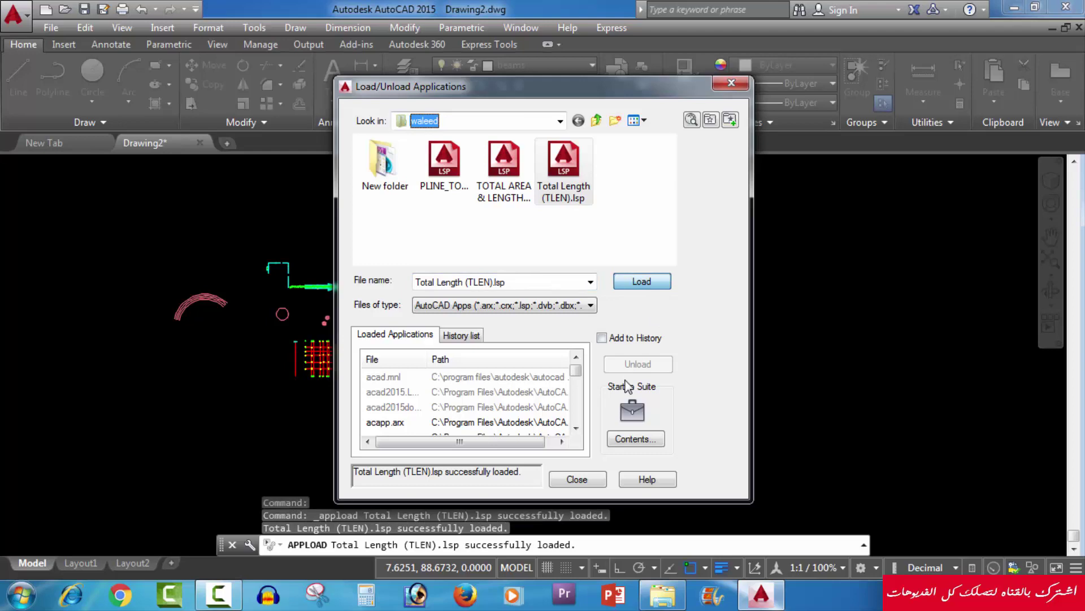
{"action": "left_click", "coordinate": [596, 480]}
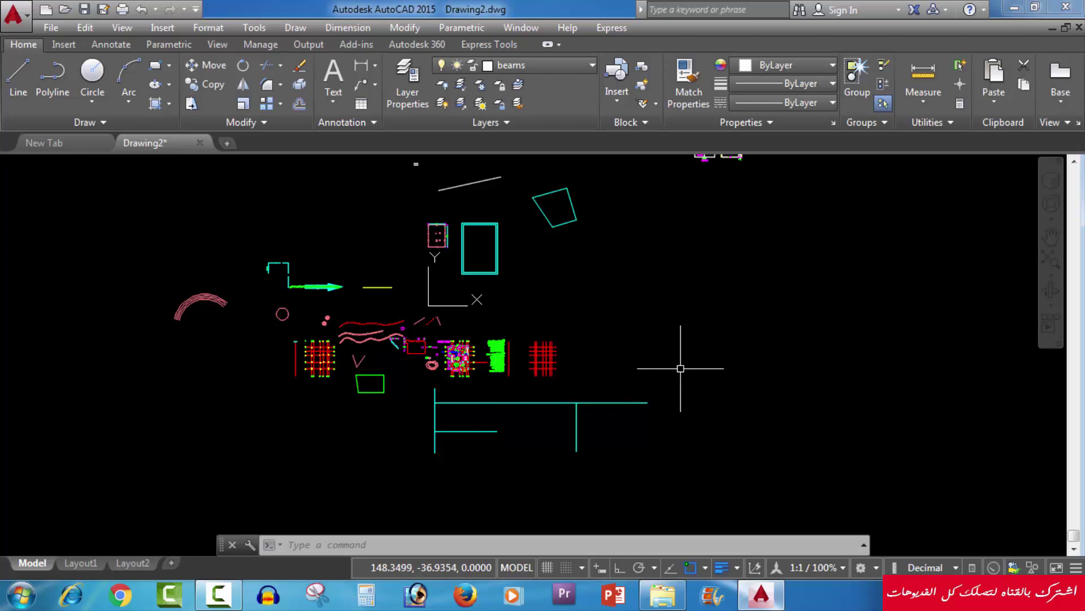
Run TLEN on the crossing-selected cyan lines, getting a total length of 227.8590
{"action": "type", "text": "t"}
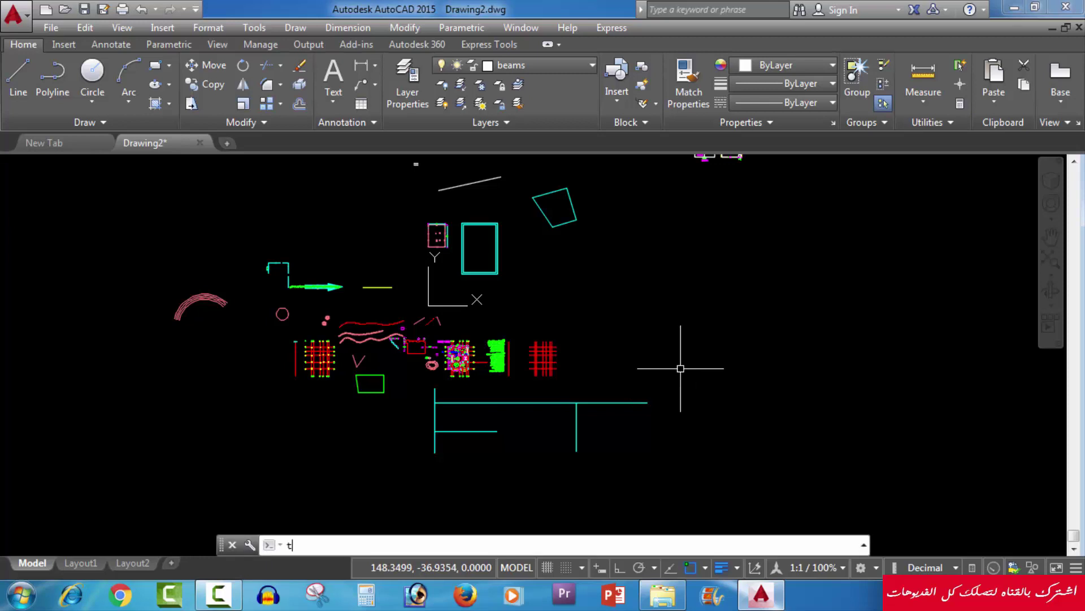
{"action": "type", "text": "le"}
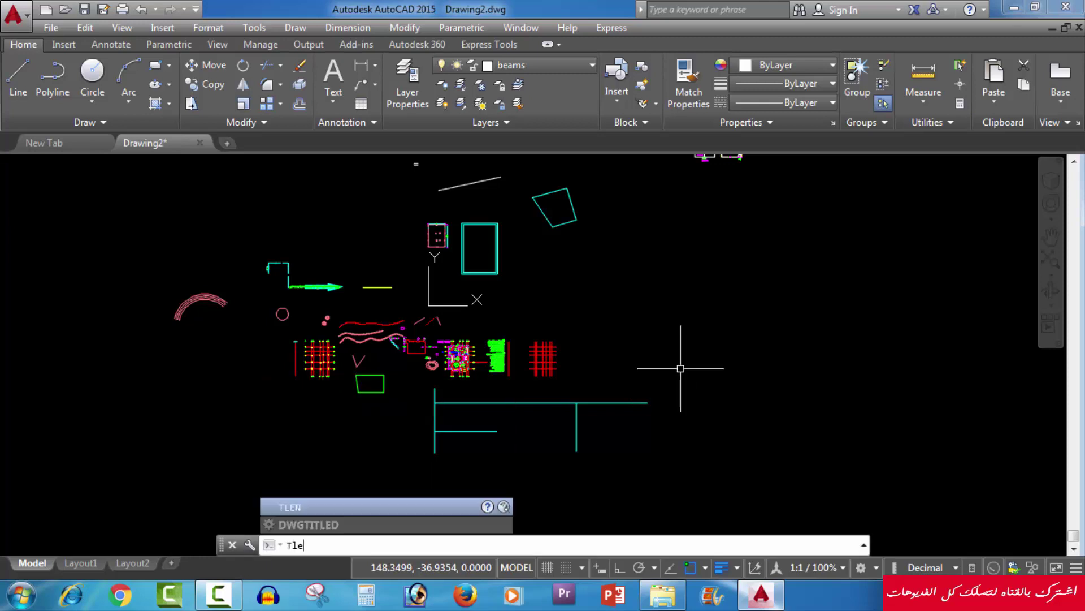
{"action": "type", "text": "n"}
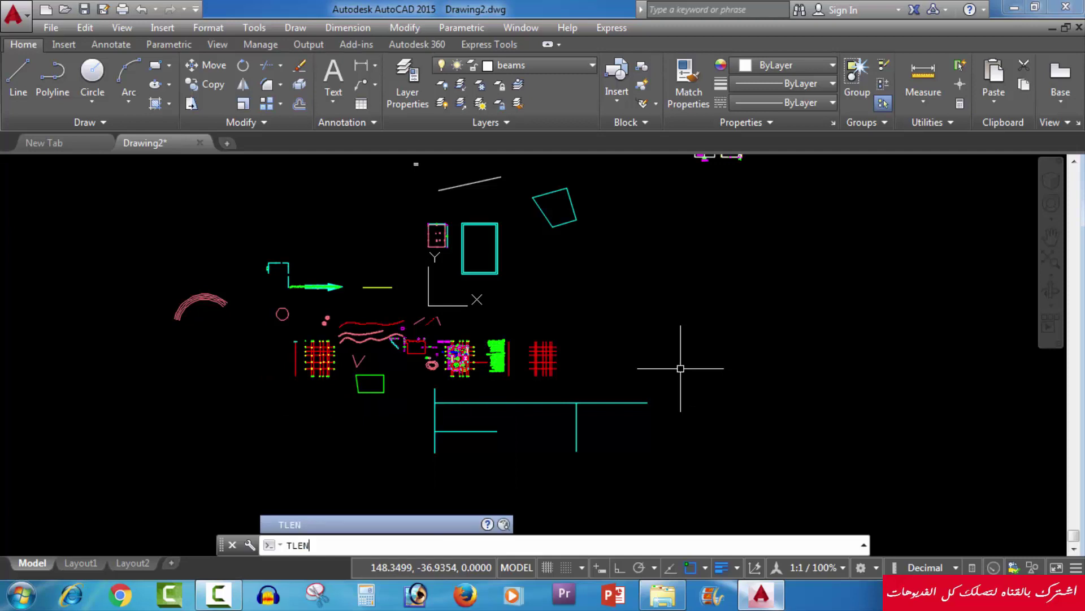
{"action": "key", "text": "Return"}
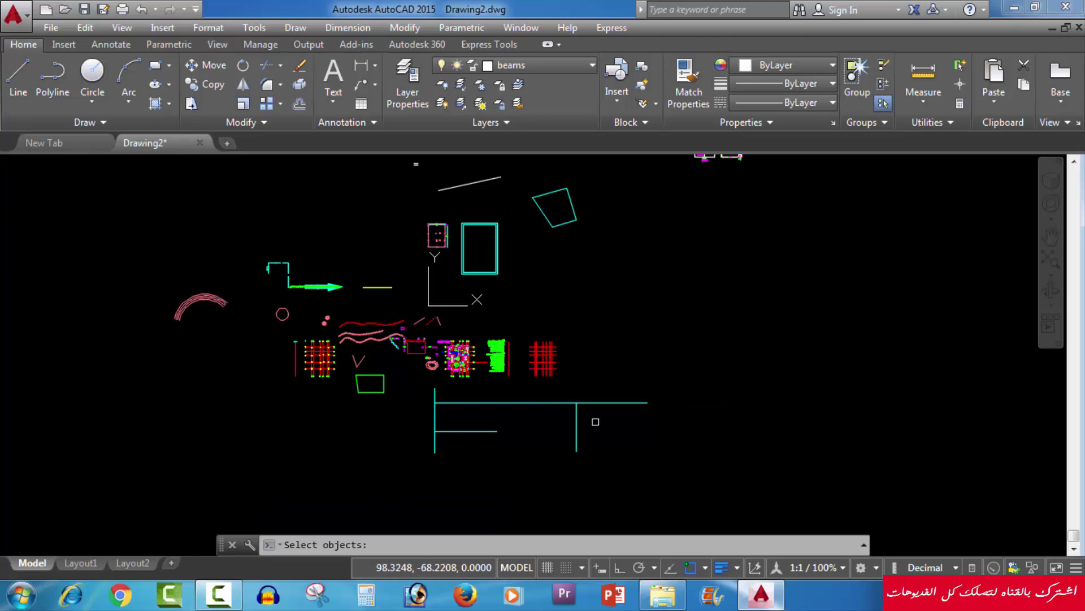
{"action": "scroll", "coordinate": [596, 422], "scroll_direction": "up", "scroll_amount": 2}
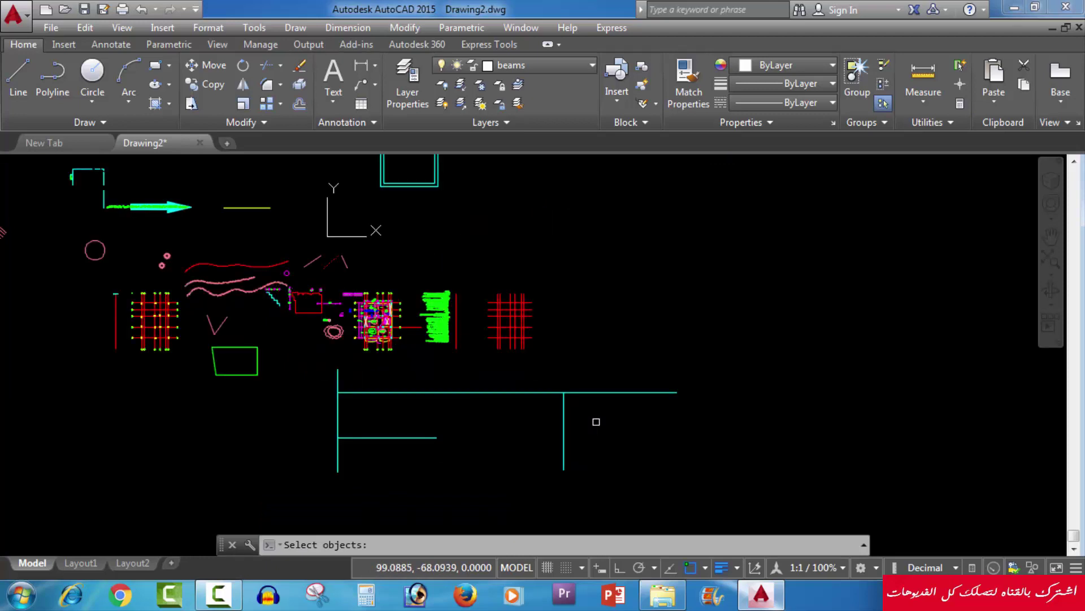
{"action": "left_click", "coordinate": [612, 370]}
{"action": "left_click", "coordinate": [303, 471]}
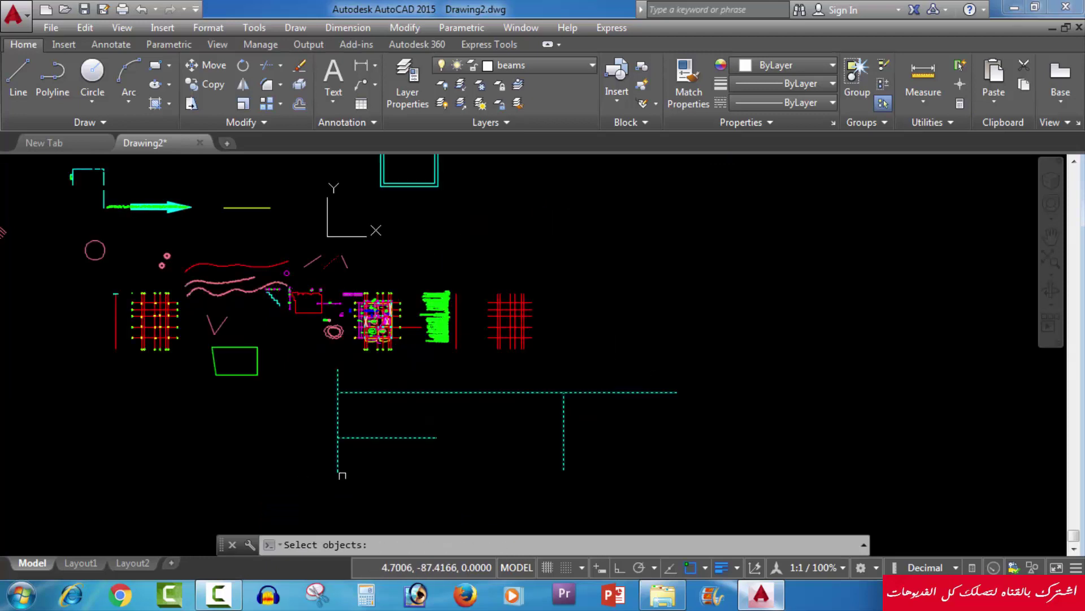
{"action": "key", "text": "Return"}
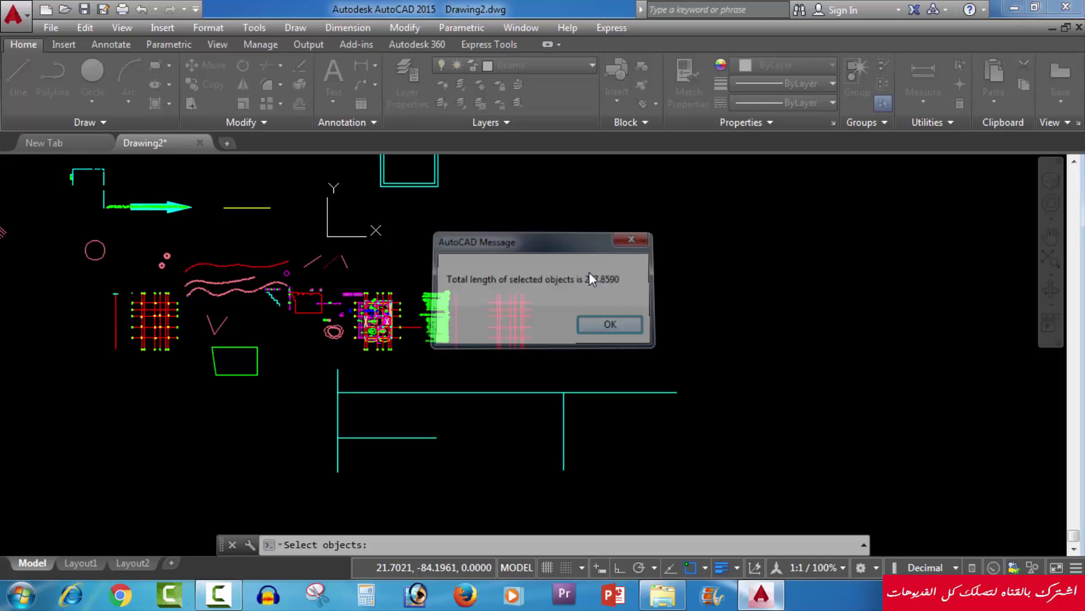
{"action": "key", "text": "Return"}
Start a linear dimension on the short yellow line from its left endpoint
{"action": "scroll", "coordinate": [574, 349], "scroll_direction": "down", "scroll_amount": 2}
{"action": "scroll", "coordinate": [376, 249], "scroll_direction": "up", "scroll_amount": 1}
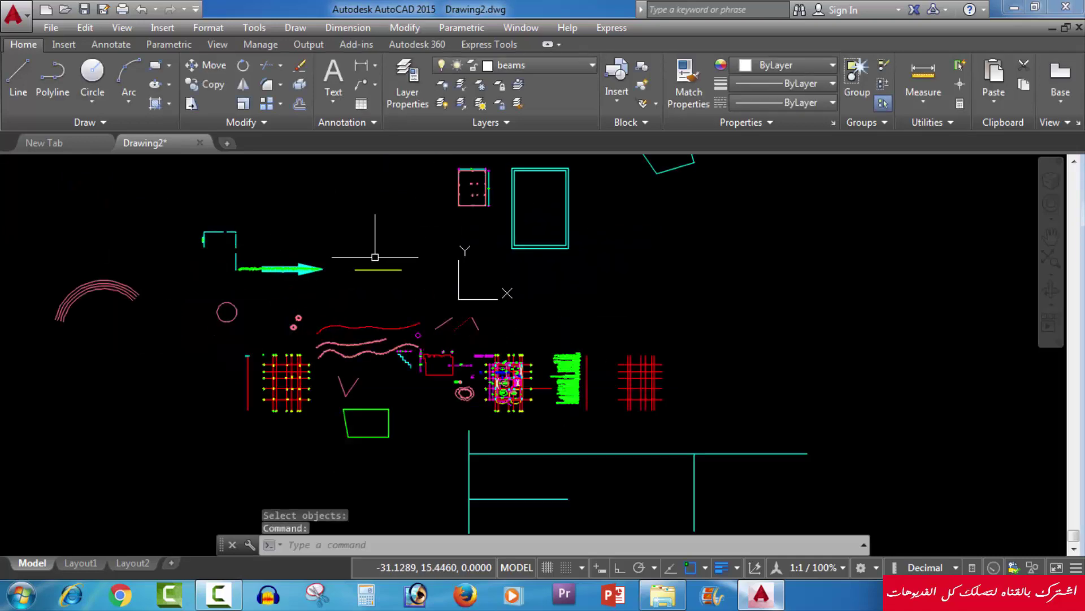
{"action": "scroll", "coordinate": [379, 260], "scroll_direction": "up", "scroll_amount": 4}
{"action": "left_click", "coordinate": [361, 243]}
{"action": "left_click", "coordinate": [318, 294]}
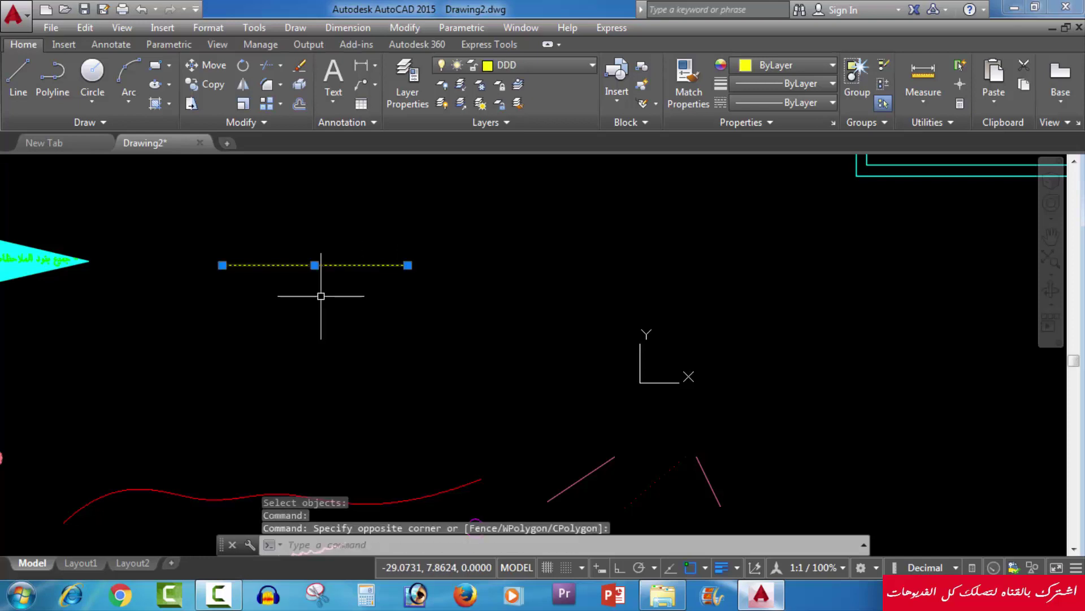
{"action": "key", "text": "Escape"}
{"action": "left_click", "coordinate": [360, 68]}
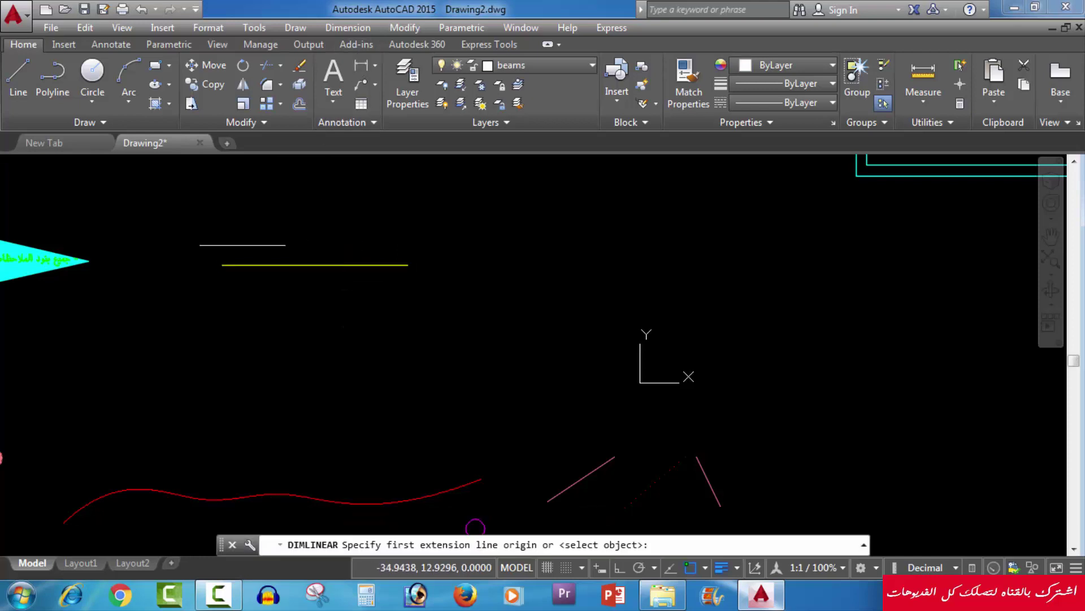
{"action": "left_click", "coordinate": [221, 265]}
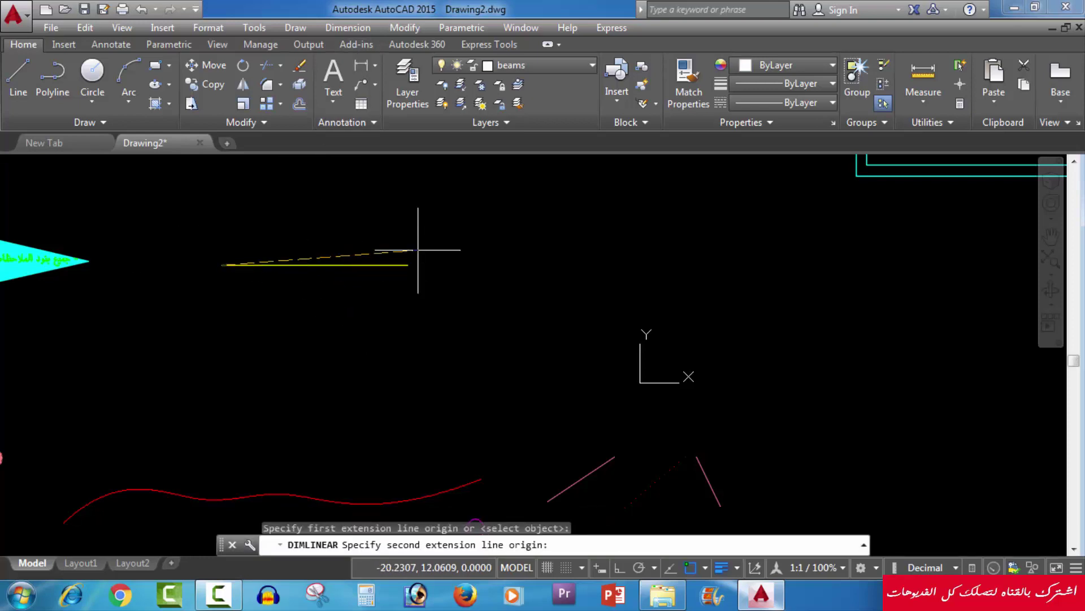
Finish the yellow line's 16.89 dimension, placed above the line
{"action": "left_click", "coordinate": [407, 264]}
{"action": "left_click", "coordinate": [419, 218]}
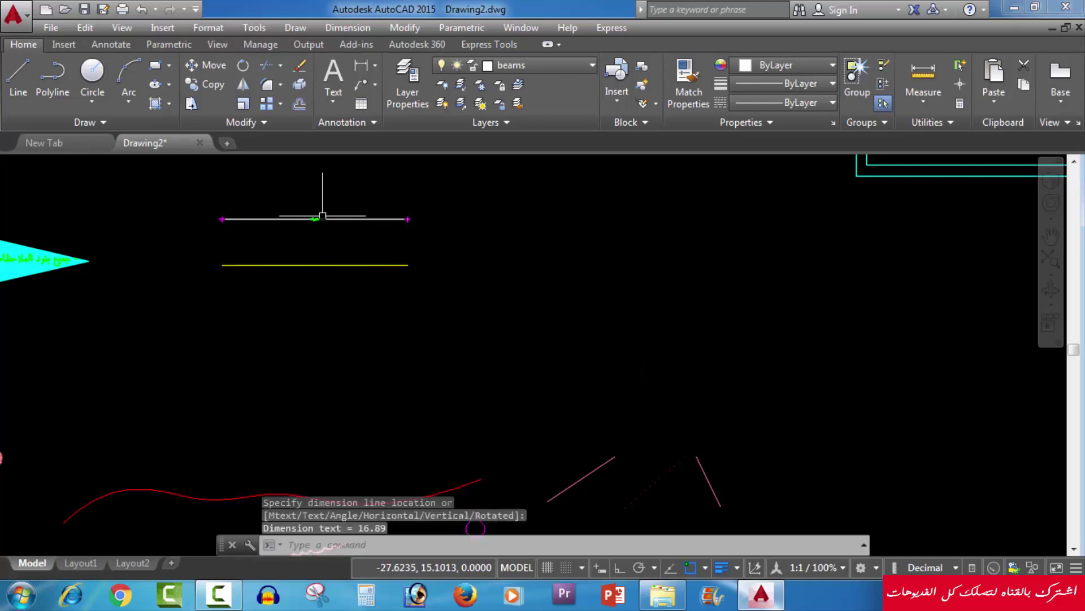
{"action": "scroll", "coordinate": [315, 214], "scroll_direction": "up", "scroll_amount": 7}
{"action": "scroll", "coordinate": [414, 244], "scroll_direction": "down", "scroll_amount": 4}
{"action": "scroll", "coordinate": [414, 244], "scroll_direction": "down", "scroll_amount": 4}
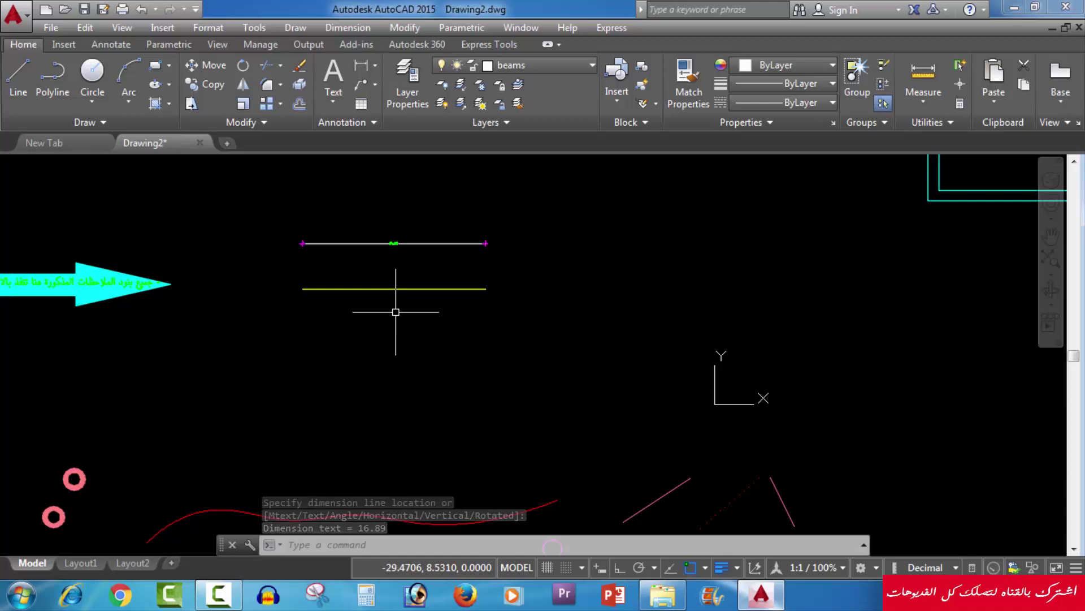
Run TLEN on the yellow line to confirm a total length of 16.8950
{"action": "type", "text": "TL"}
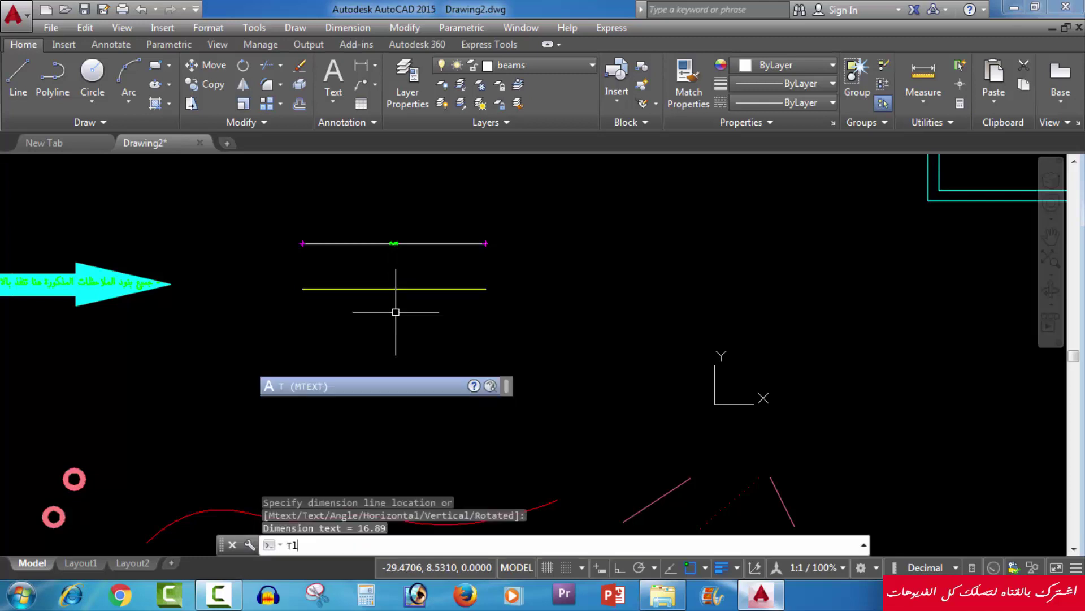
{"action": "type", "text": "EN"}
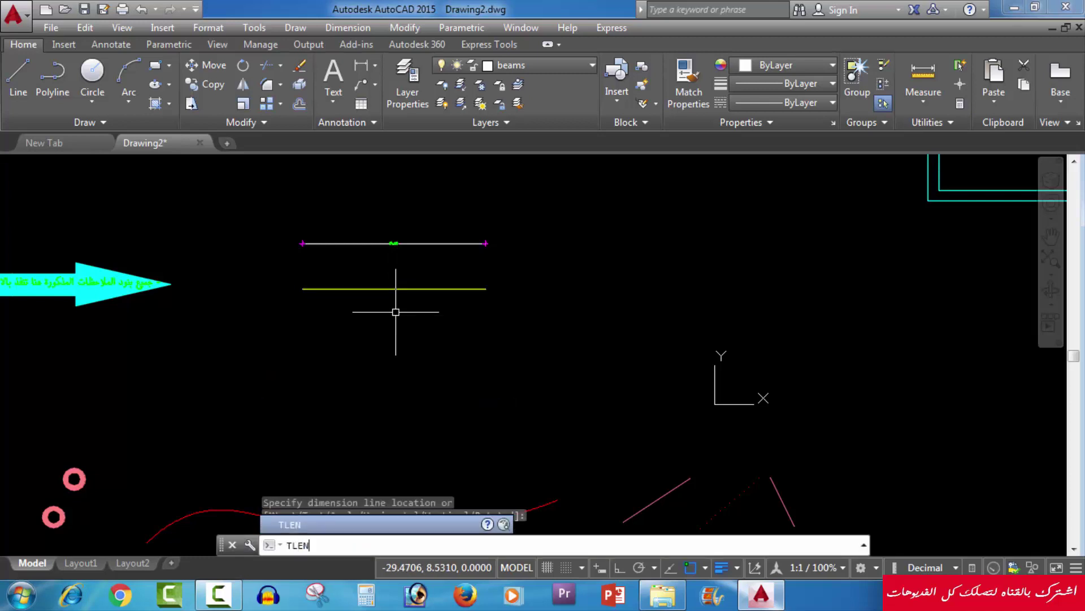
{"action": "key", "text": "Return"}
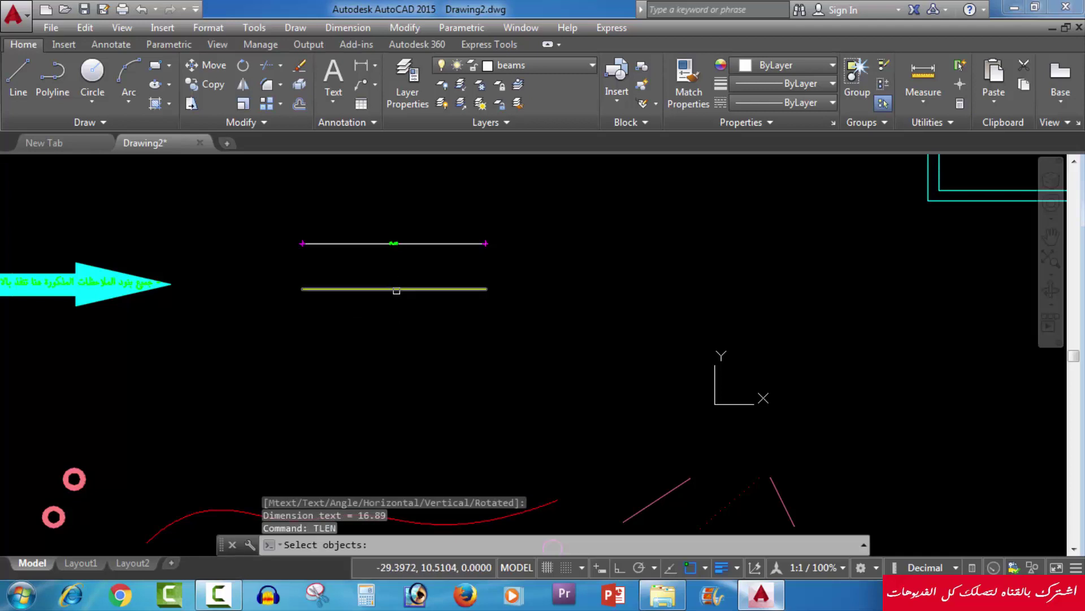
{"action": "left_click", "coordinate": [395, 288]}
{"action": "key", "text": "Return"}
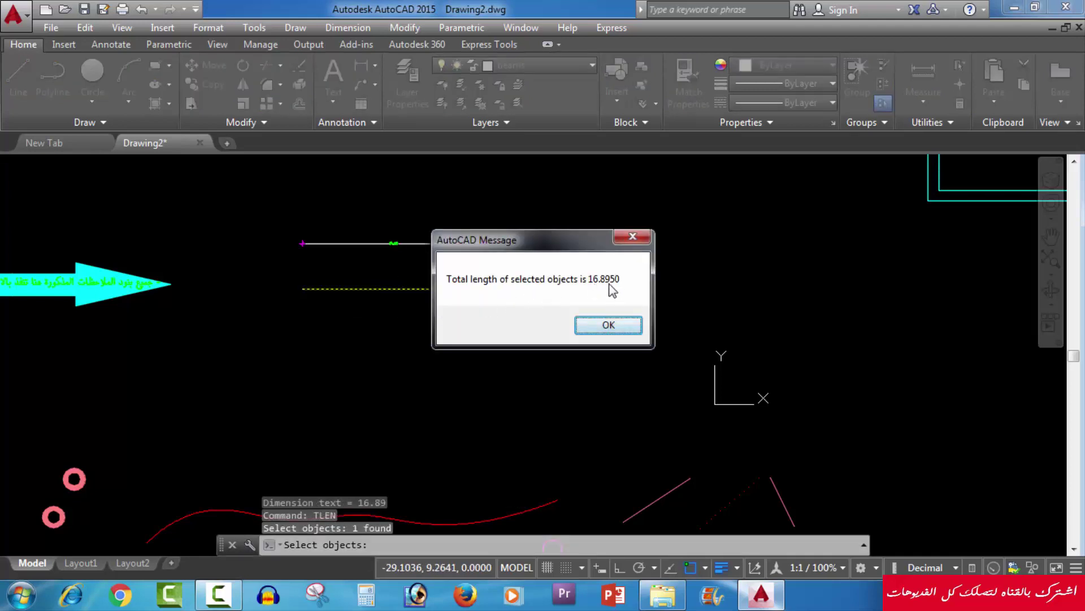
Run TLEN on a window selection of the four pink arcs, totalling 143.5657
{"action": "key", "text": "Return"}
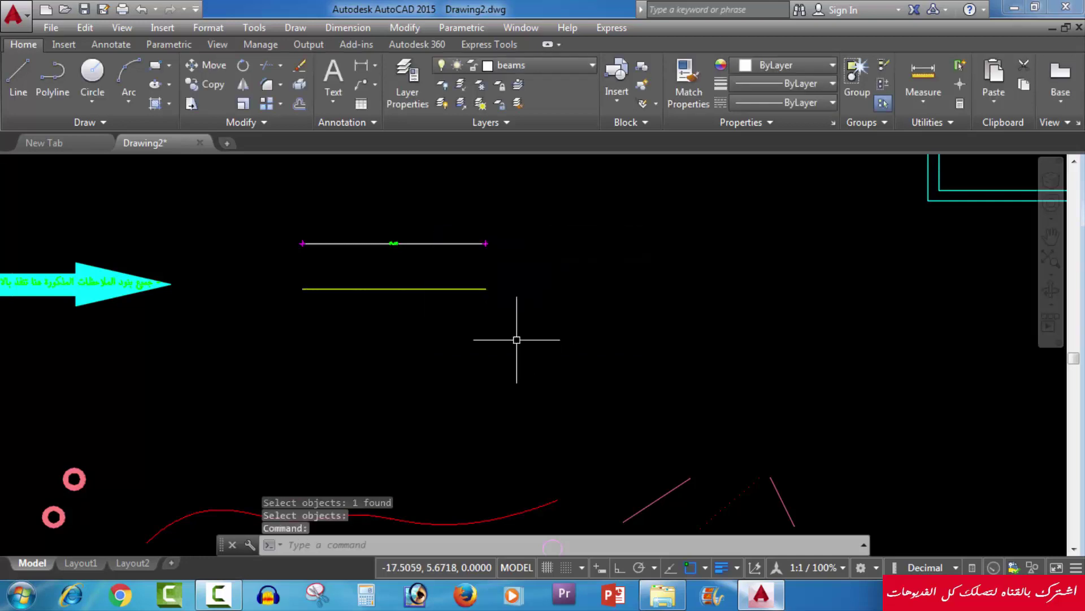
{"action": "scroll", "coordinate": [514, 338], "scroll_direction": "down", "scroll_amount": 4}
{"action": "scroll", "coordinate": [714, 262], "scroll_direction": "down", "scroll_amount": 3}
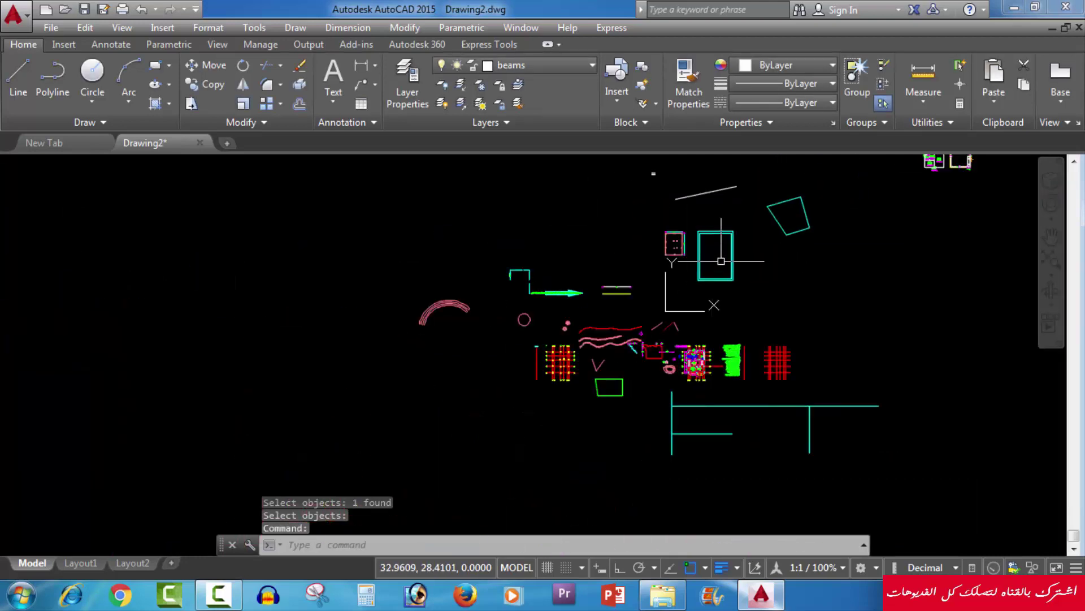
{"action": "middle_click_drag", "start_coordinate": [717, 264], "coordinate": [656, 298]}
{"action": "scroll", "coordinate": [358, 346], "scroll_direction": "up", "scroll_amount": 2}
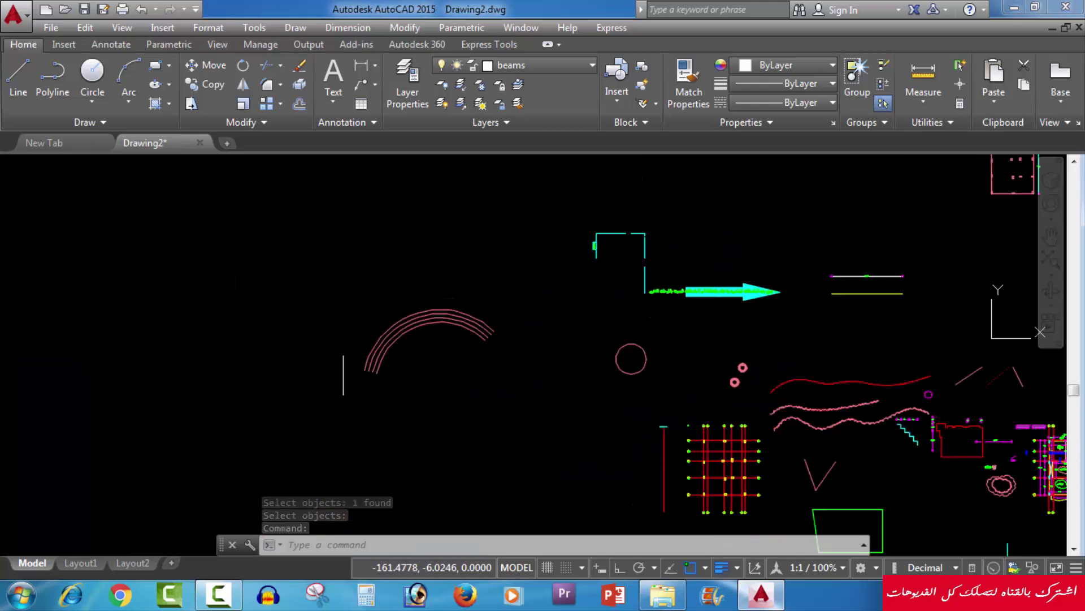
{"action": "scroll", "coordinate": [462, 344], "scroll_direction": "up", "scroll_amount": 3}
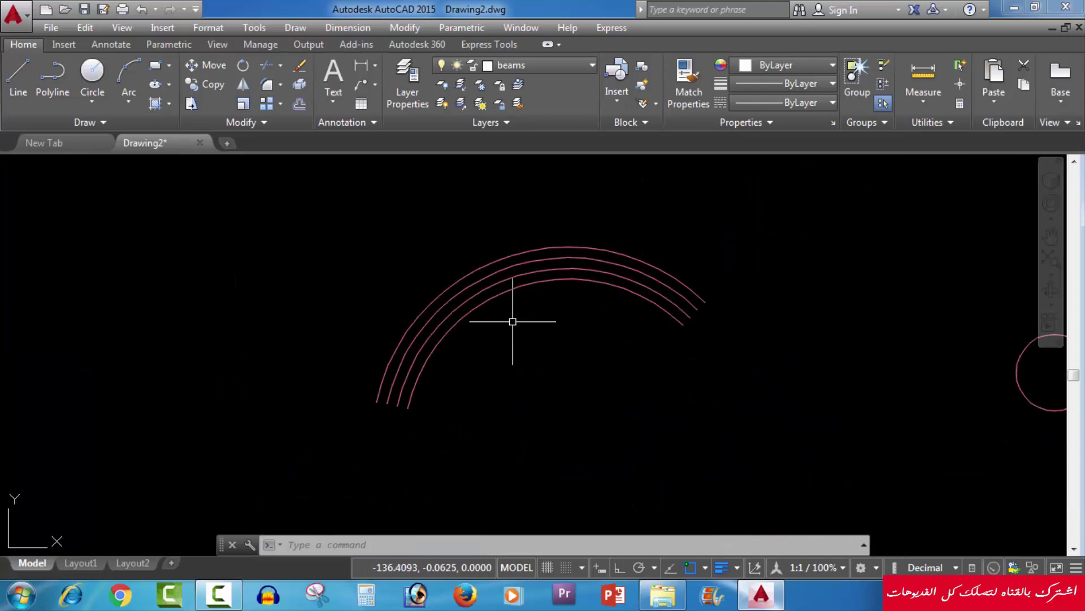
{"action": "type", "text": "TLEN"}
{"action": "key", "text": "Return"}
{"action": "left_click", "coordinate": [589, 214]}
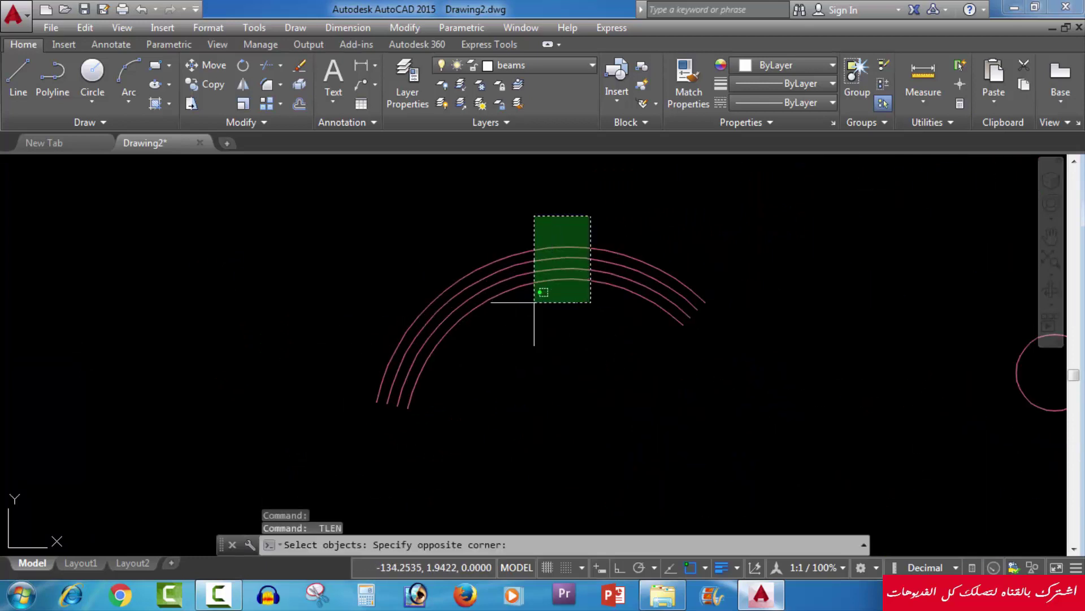
{"action": "left_click", "coordinate": [520, 329]}
{"action": "key", "text": "Return"}
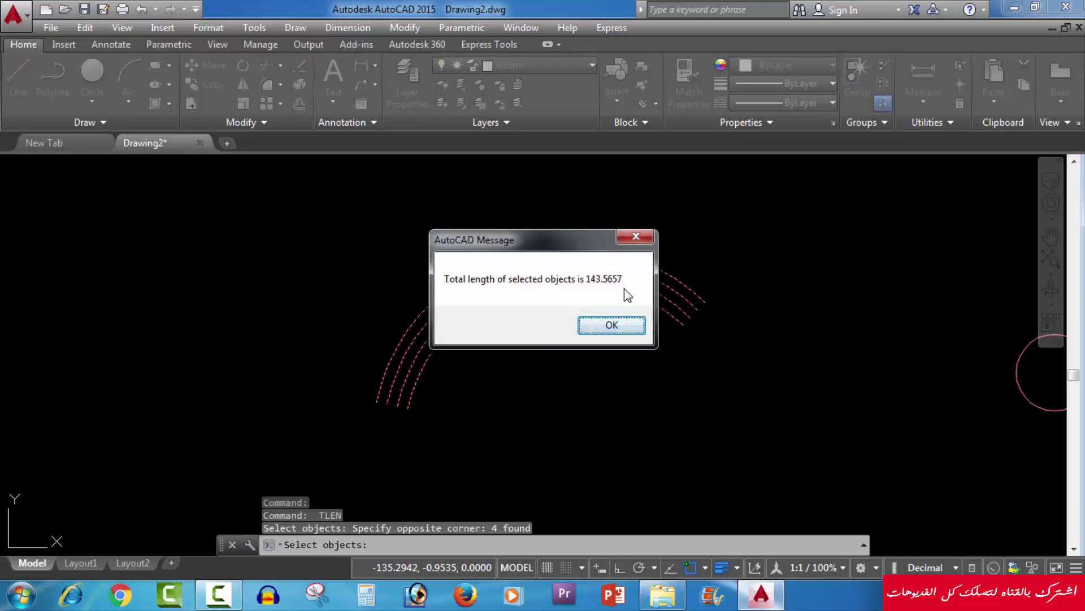
{"action": "key", "text": "Escape"}
{"action": "key", "text": "Escape"}
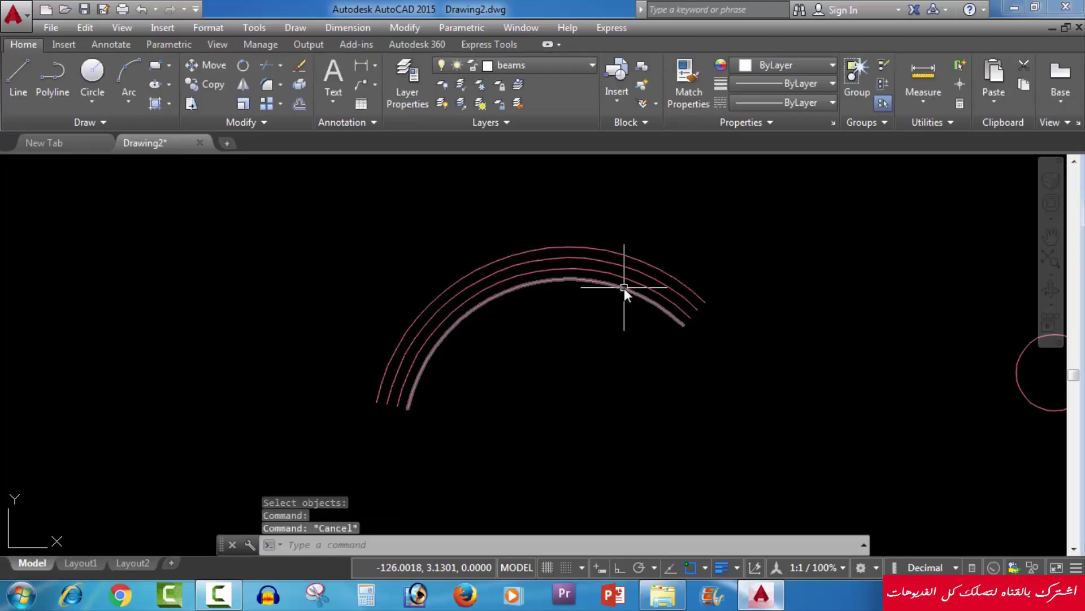
{"action": "mouse_move", "coordinate": [626, 287]}
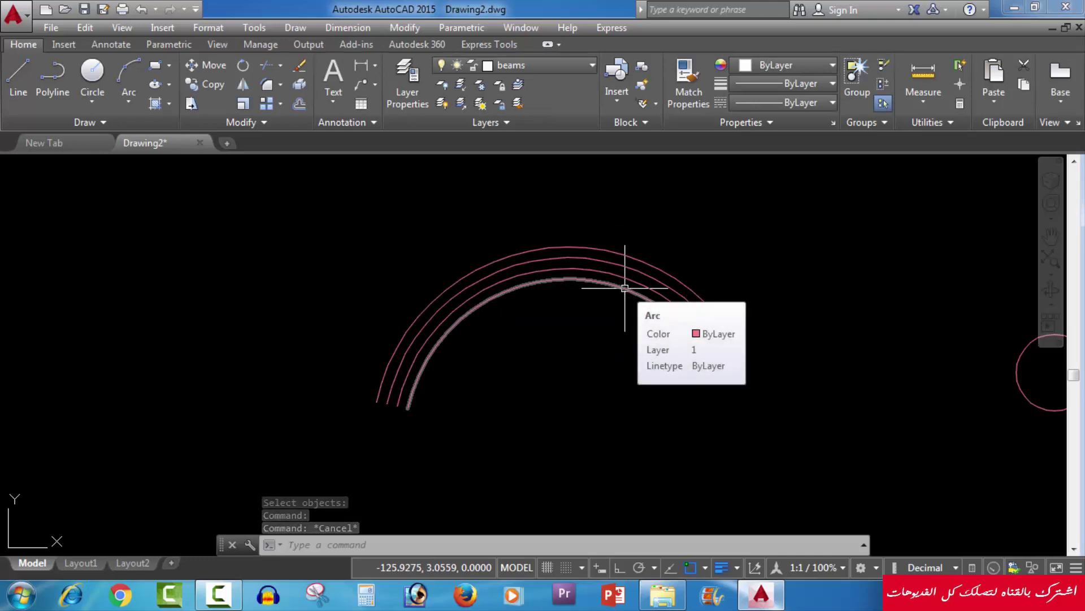
Draw a 20-unit line starting in an empty area of the drawing
{"action": "middle_click_drag", "start_coordinate": [759, 311], "coordinate": [504, 352]}
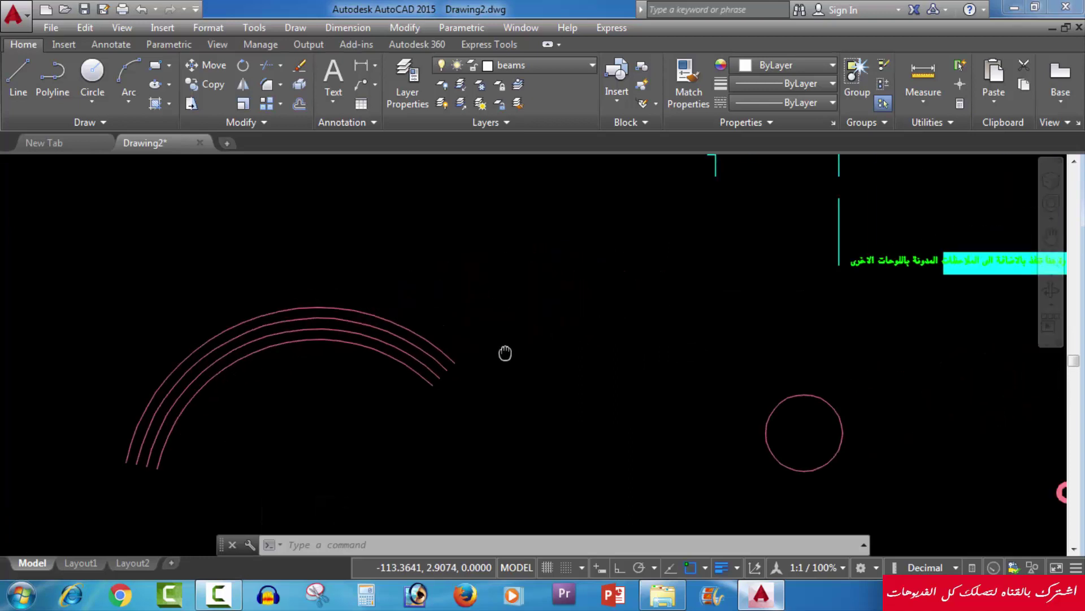
{"action": "scroll", "coordinate": [528, 322], "scroll_direction": "down", "scroll_amount": 5}
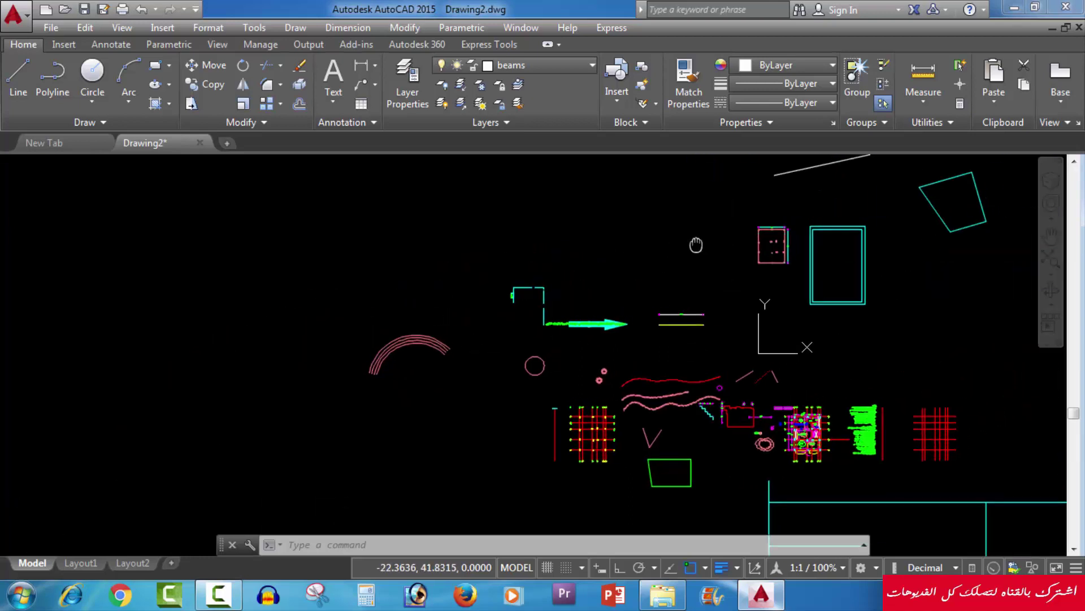
{"action": "middle_click_drag", "start_coordinate": [703, 228], "coordinate": [527, 369]}
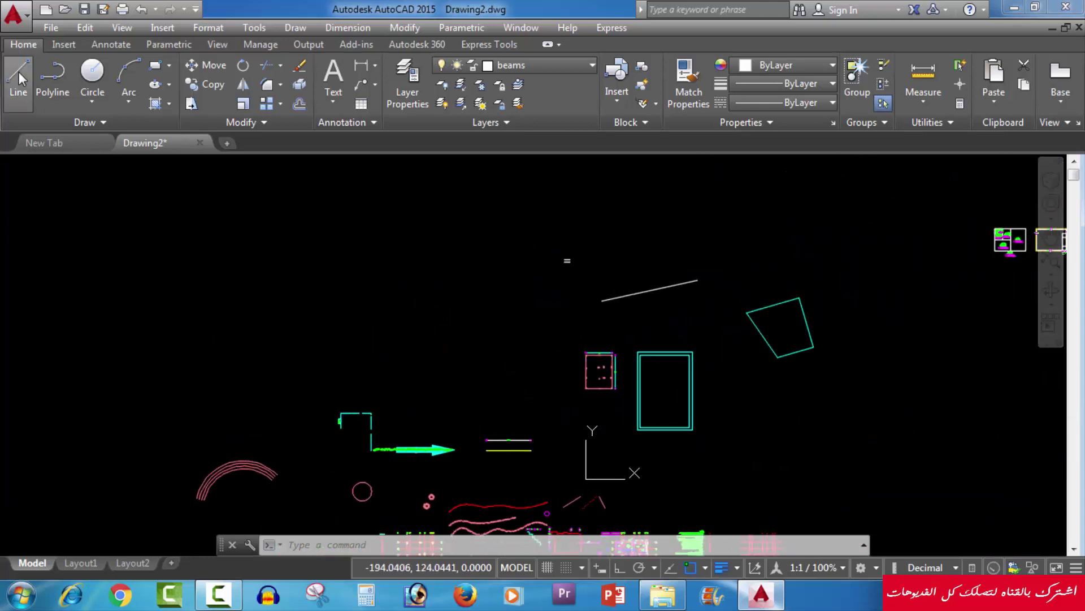
{"action": "left_click", "coordinate": [18, 76]}
{"action": "left_click", "coordinate": [293, 320]}
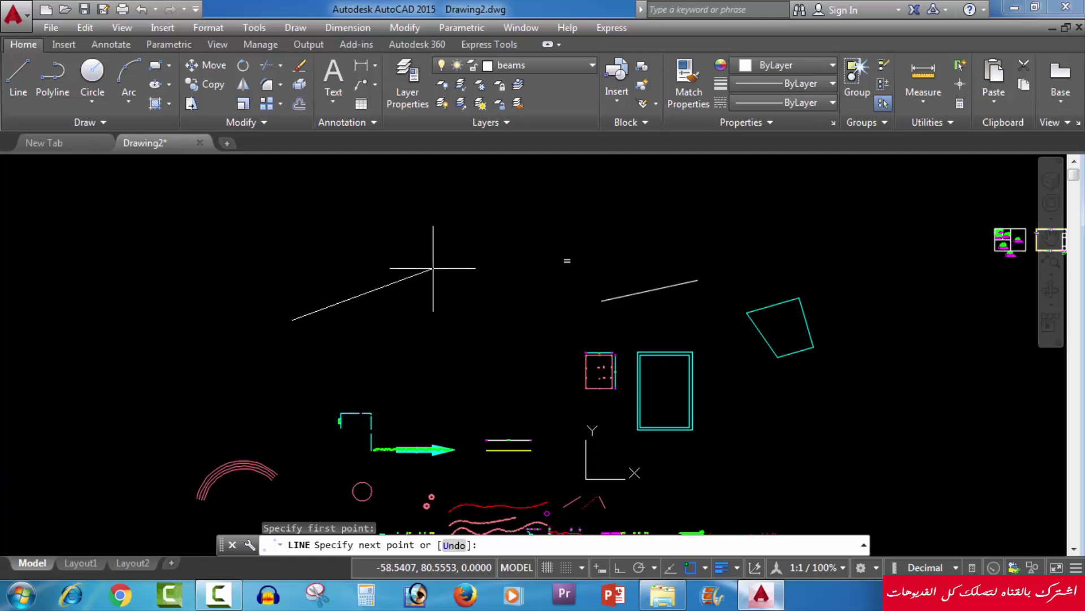
{"action": "type", "text": "20"}
{"action": "key", "text": "Return"}
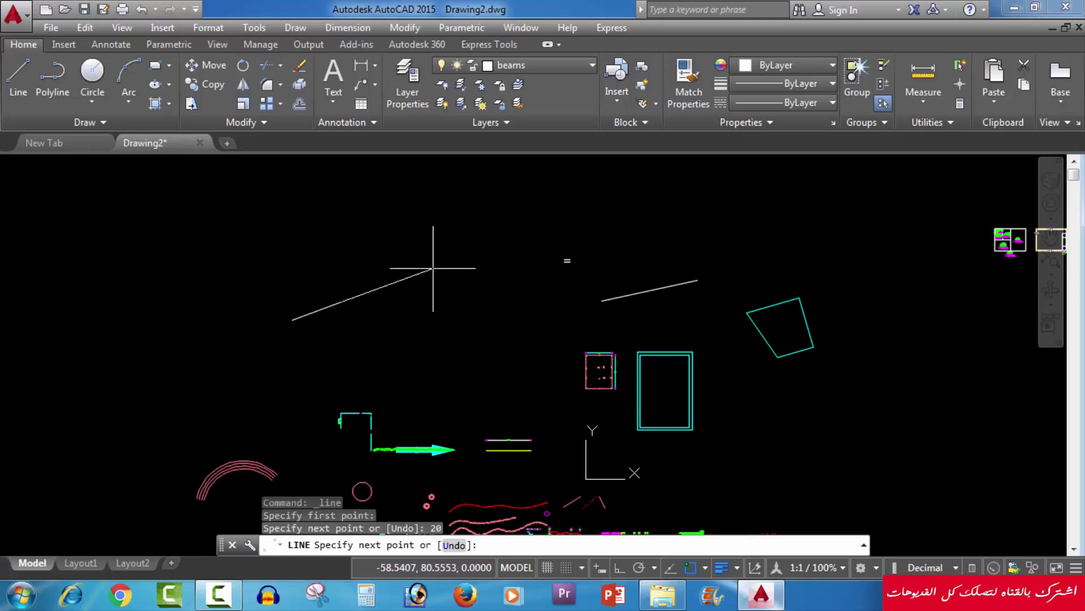
{"action": "key", "text": "Escape"}
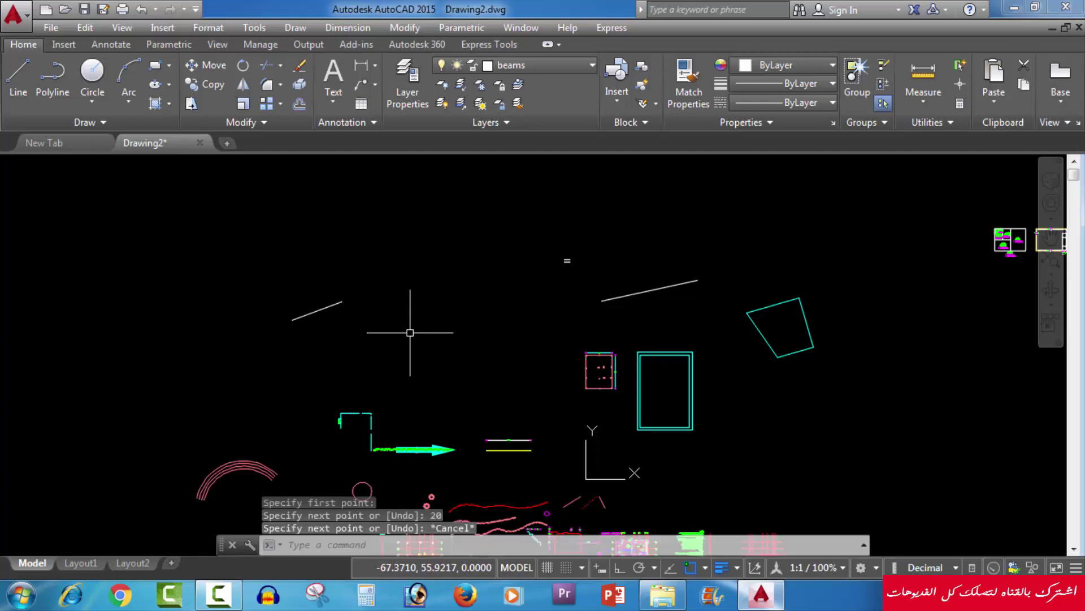
{"action": "scroll", "coordinate": [298, 310], "scroll_direction": "up", "scroll_amount": 4}
{"action": "middle_click_drag", "start_coordinate": [347, 315], "coordinate": [356, 334]}
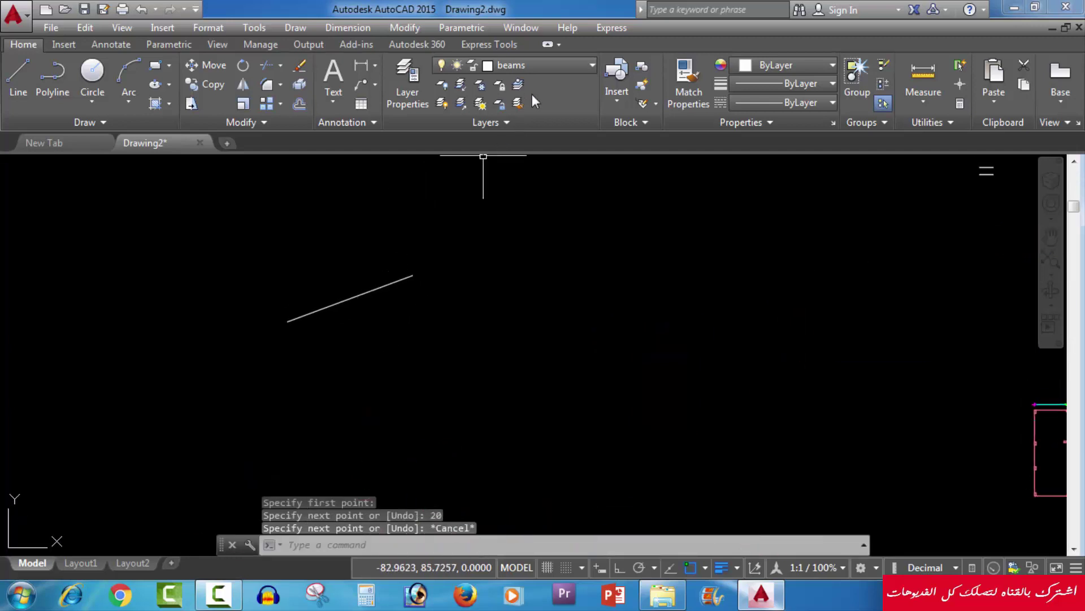
On layer DDD, draw a second line between both endpoints of the 20-unit line
{"action": "left_click", "coordinate": [538, 66]}
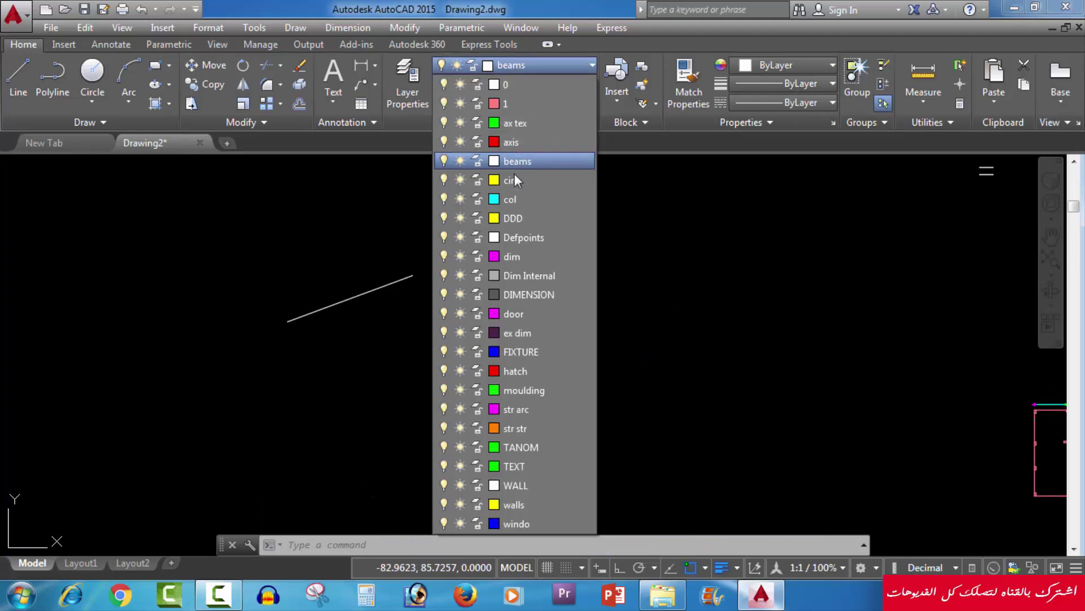
{"action": "left_click", "coordinate": [514, 218]}
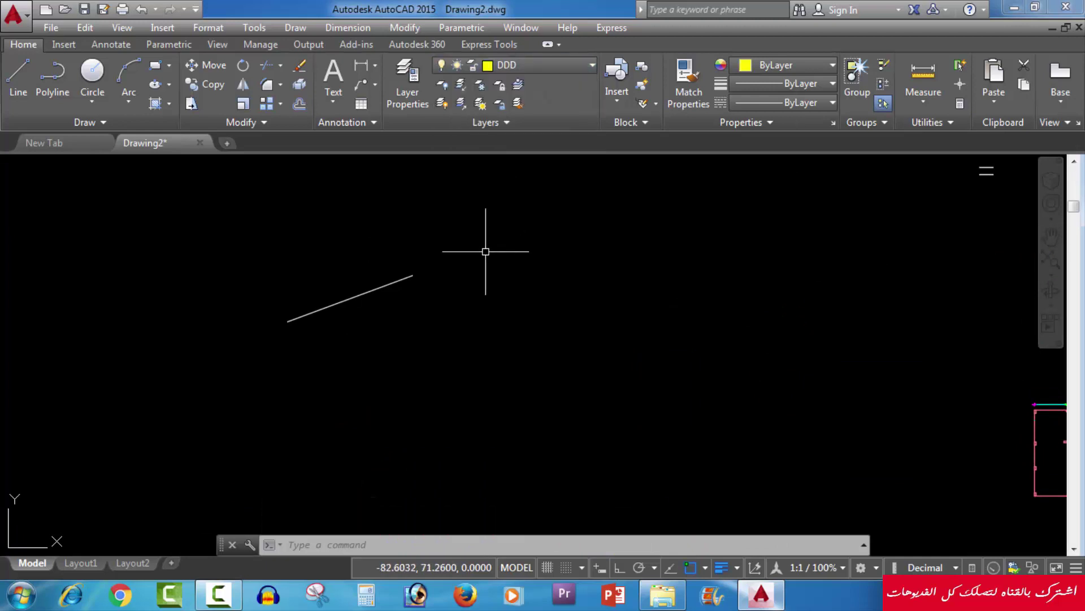
{"action": "type", "text": "1"}
{"action": "key", "text": "Return"}
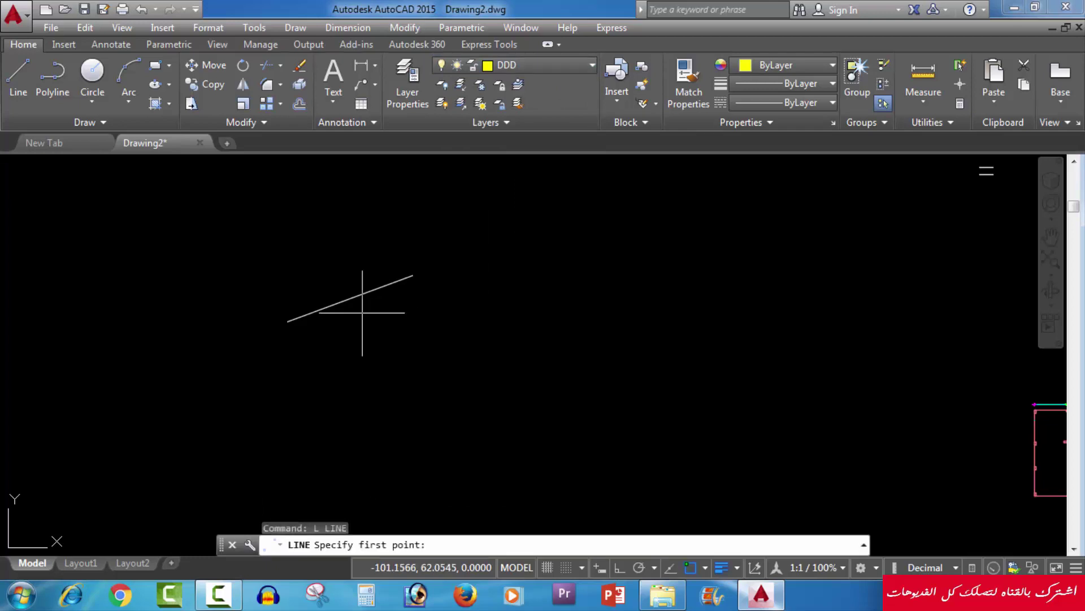
{"action": "left_click", "coordinate": [287, 321]}
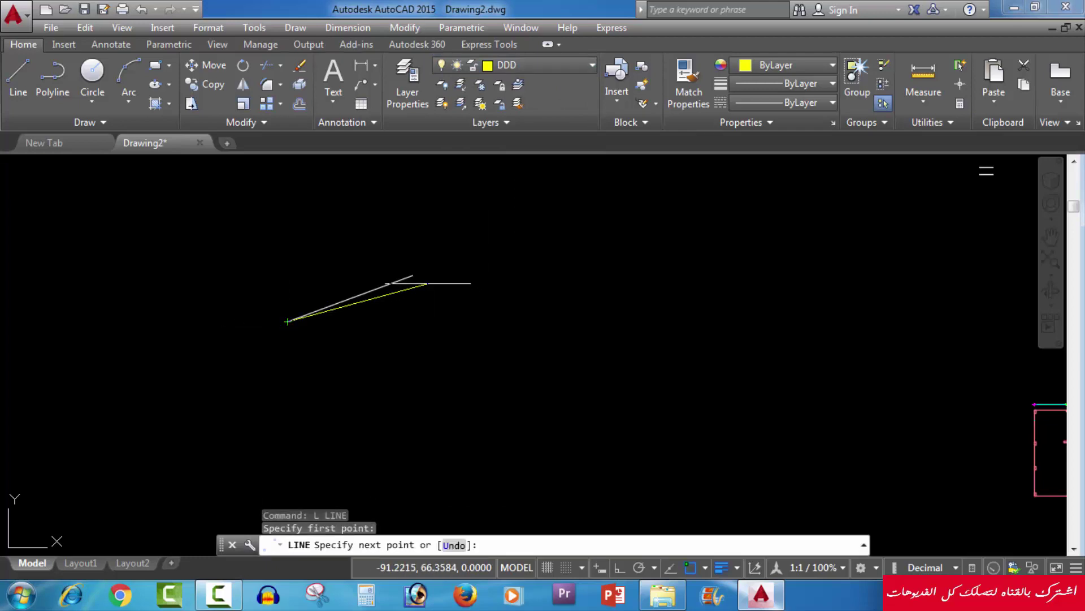
{"action": "left_click", "coordinate": [413, 276]}
{"action": "key", "text": "Return"}
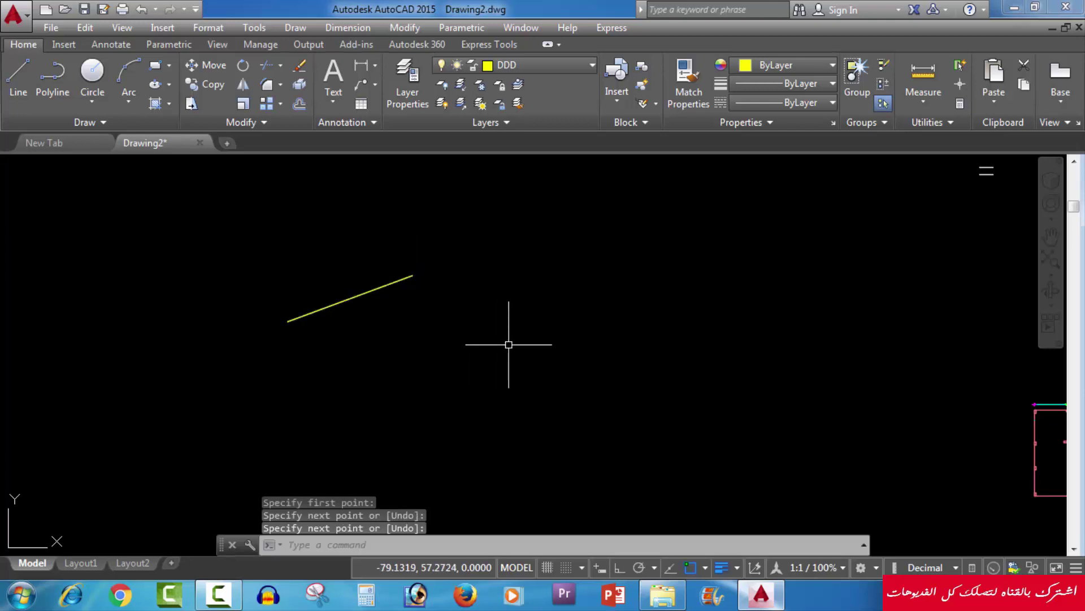
{"action": "scroll", "coordinate": [502, 341], "scroll_direction": "down", "scroll_amount": 2}
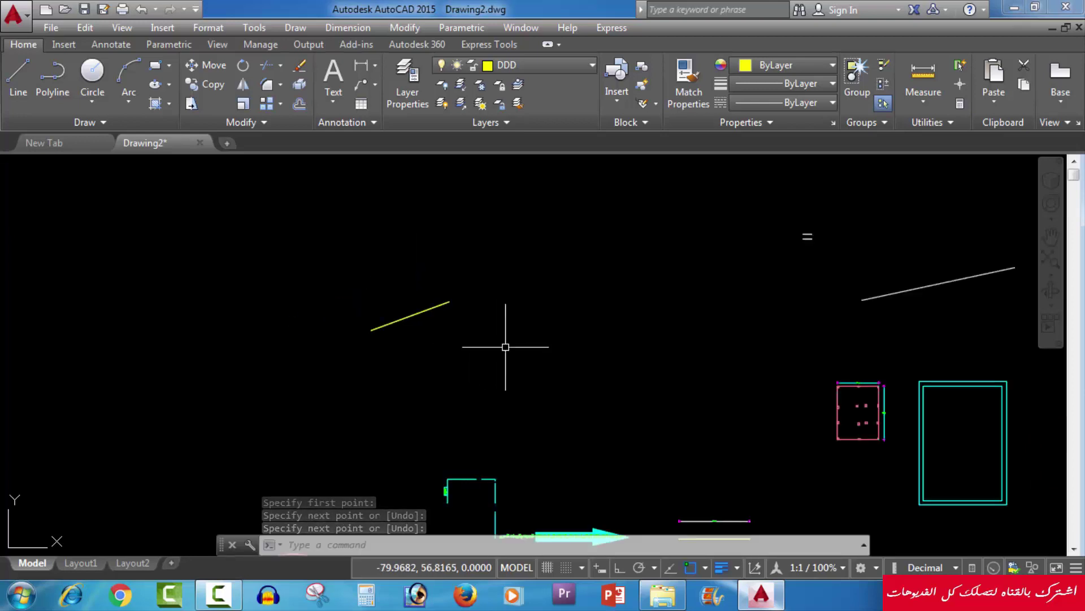
{"action": "scroll", "coordinate": [404, 326], "scroll_direction": "up", "scroll_amount": 2}
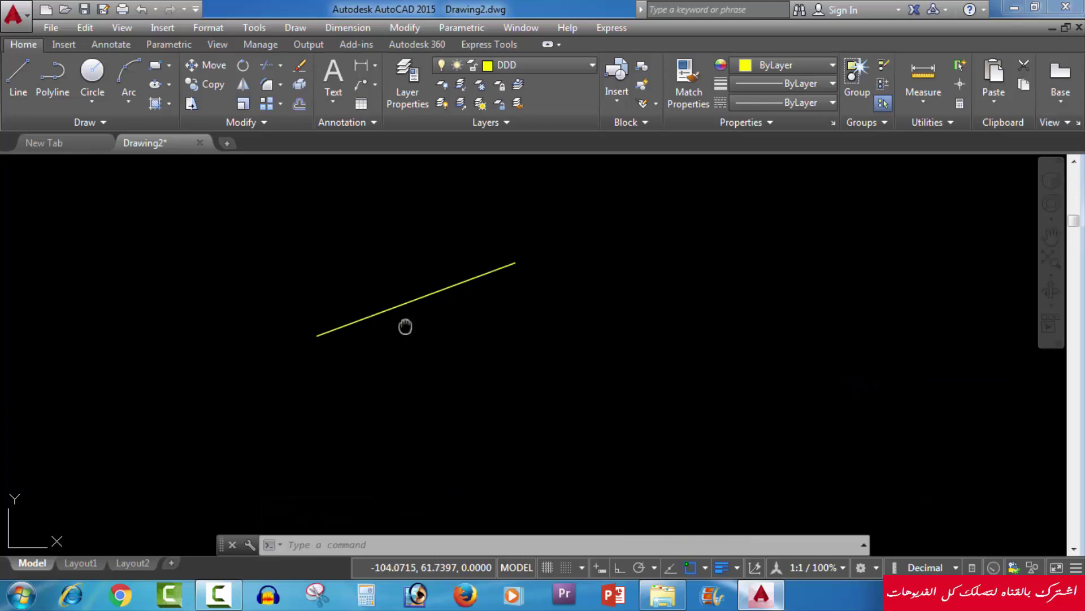
{"action": "middle_click_drag", "start_coordinate": [404, 323], "coordinate": [462, 335]}
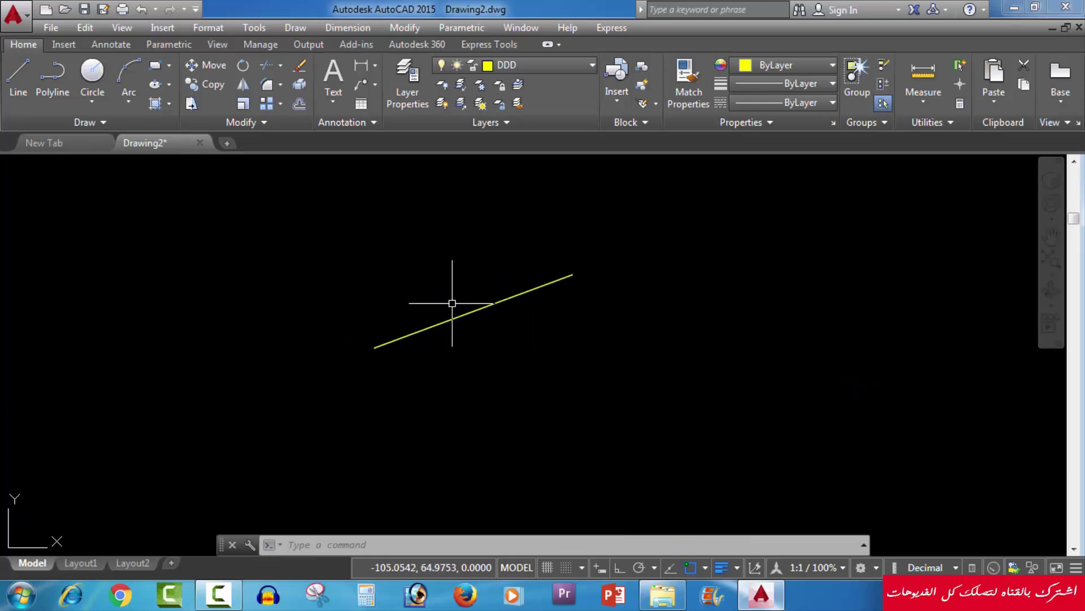
Run TLEN on both overlapping lines, reading 40.0000, then start an aligned dimension
{"action": "type", "text": "t"}
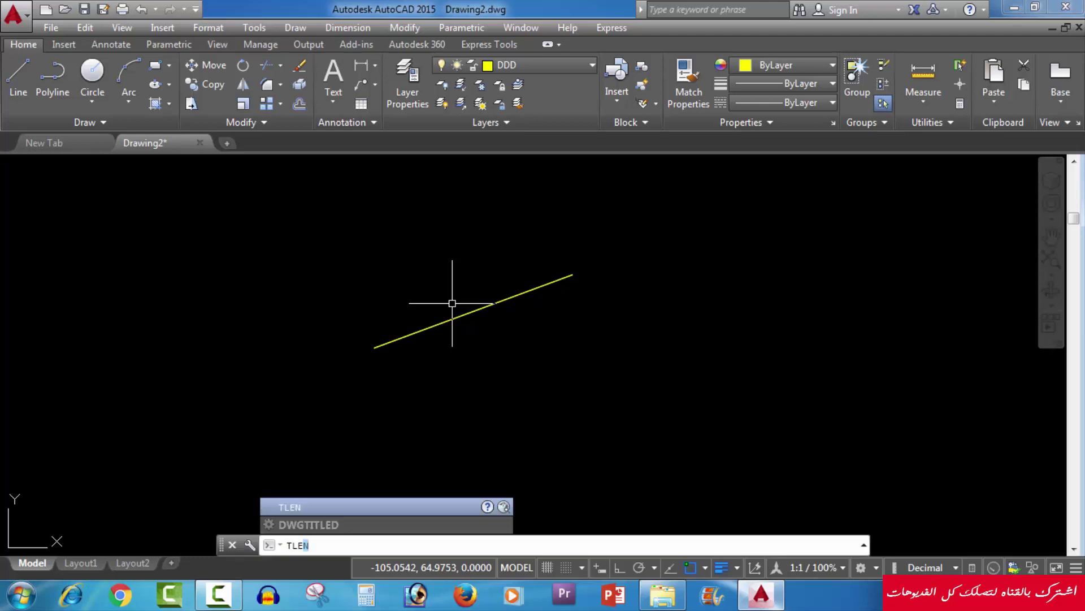
{"action": "type", "text": "n"}
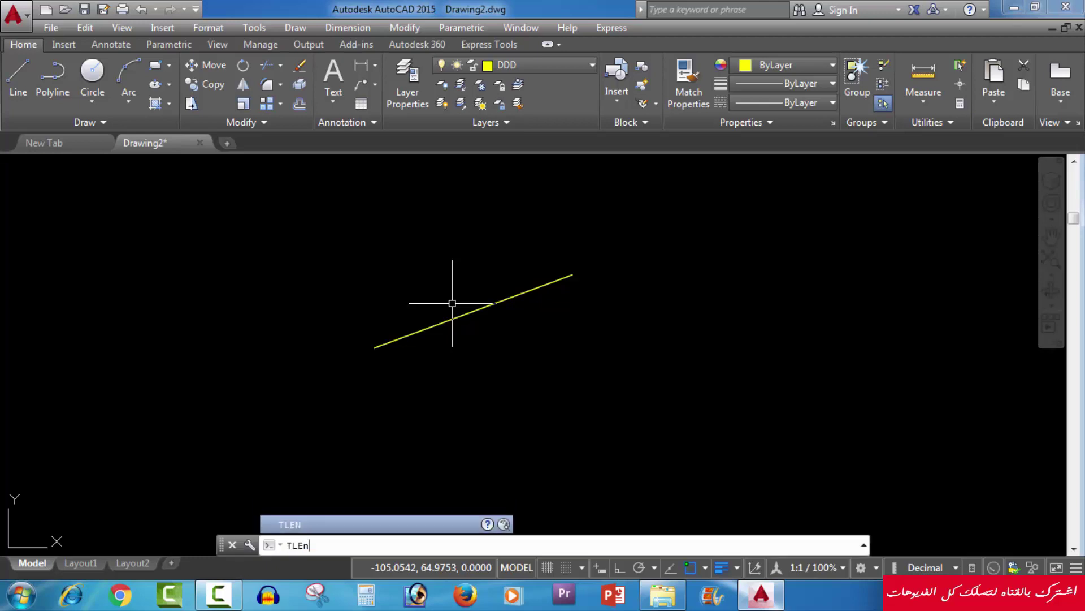
{"action": "key", "text": "Return"}
{"action": "left_click", "coordinate": [557, 220]}
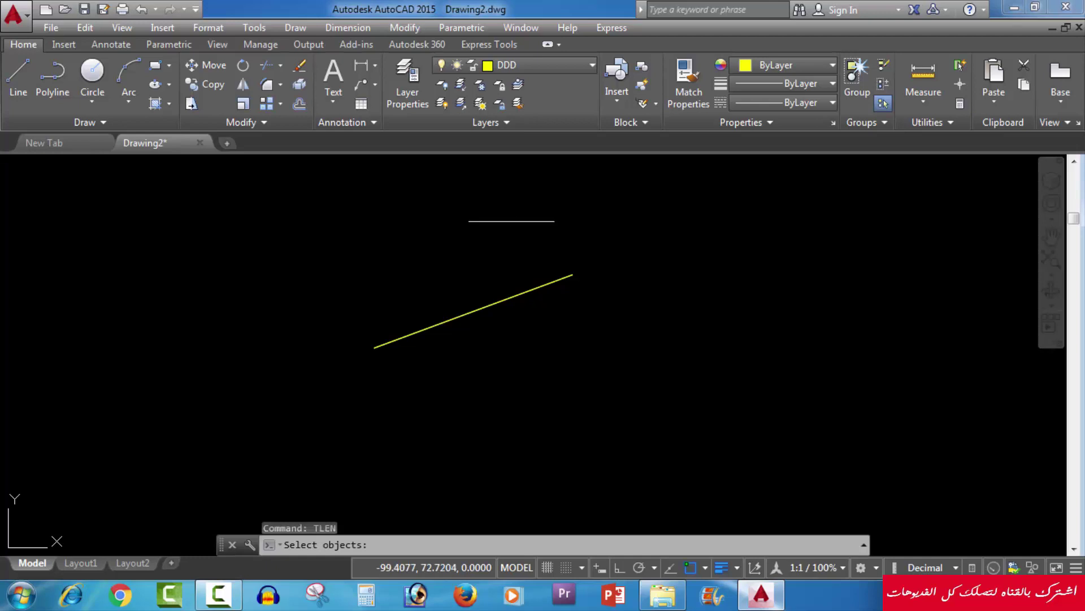
{"action": "left_click", "coordinate": [407, 419]}
{"action": "key", "text": "Return"}
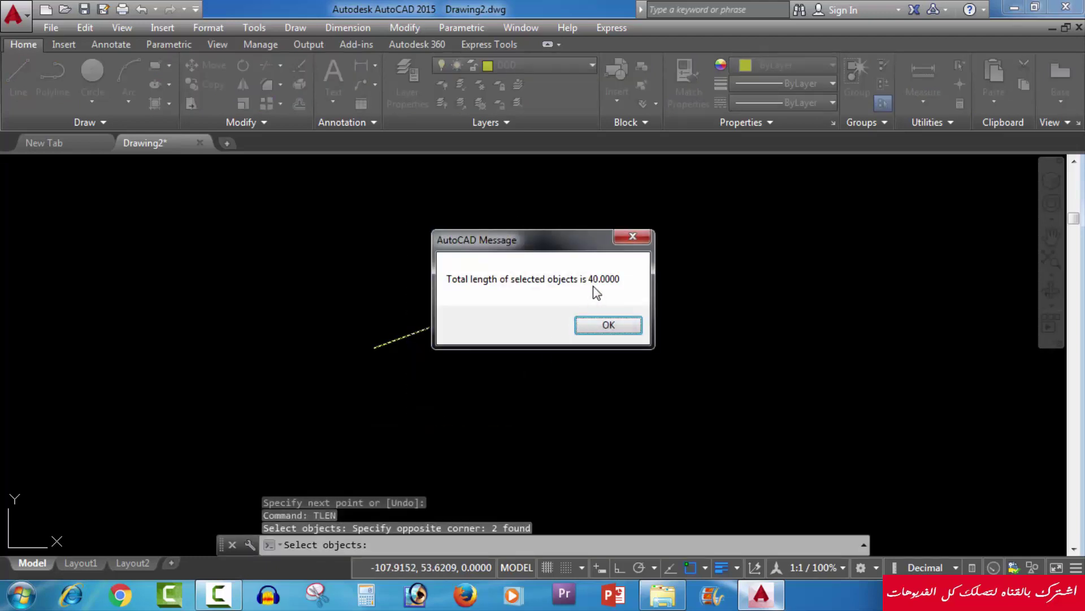
{"action": "left_click", "coordinate": [633, 237]}
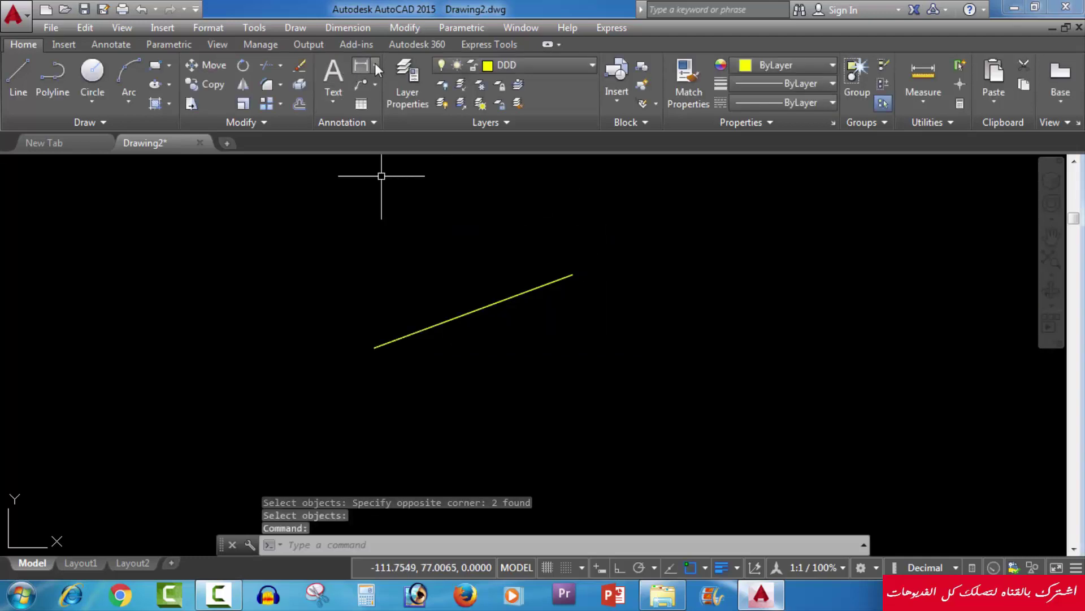
{"action": "left_click", "coordinate": [375, 64]}
Place an aligned dimension reading 20.00 above the yellow line, snapped to its endpoints
{"action": "left_click", "coordinate": [378, 123]}
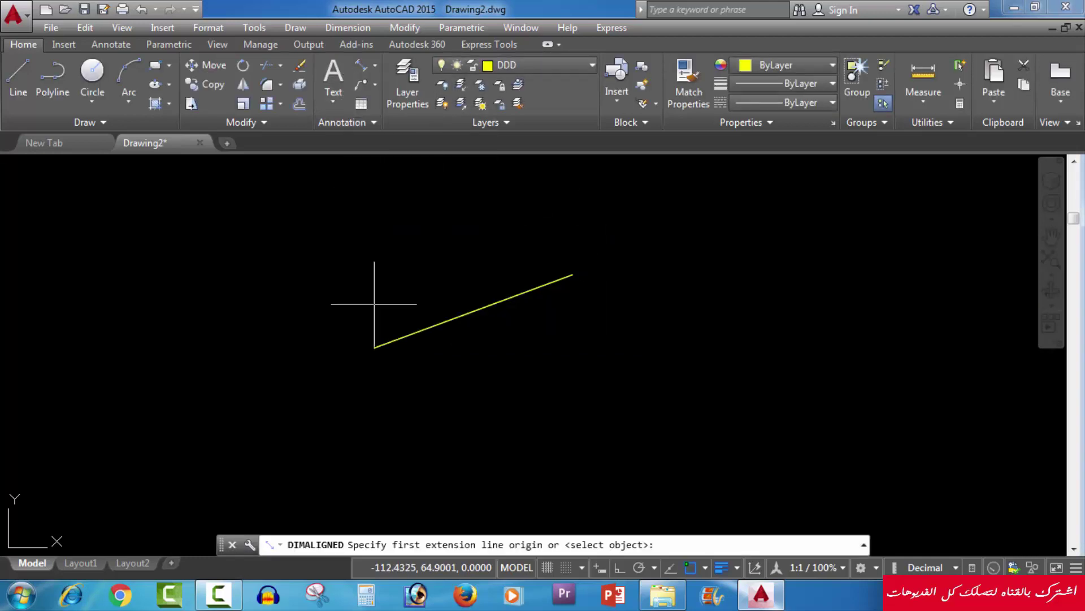
{"action": "left_click", "coordinate": [374, 347]}
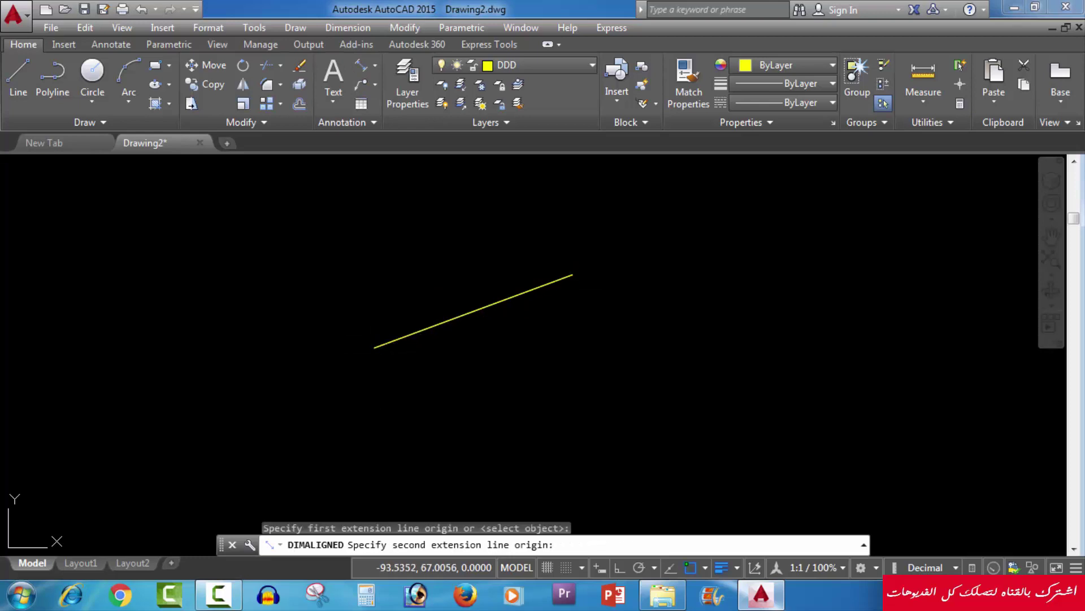
{"action": "left_click", "coordinate": [572, 275]}
{"action": "left_click", "coordinate": [545, 253]}
{"action": "scroll", "coordinate": [473, 275], "scroll_direction": "up", "scroll_amount": 2}
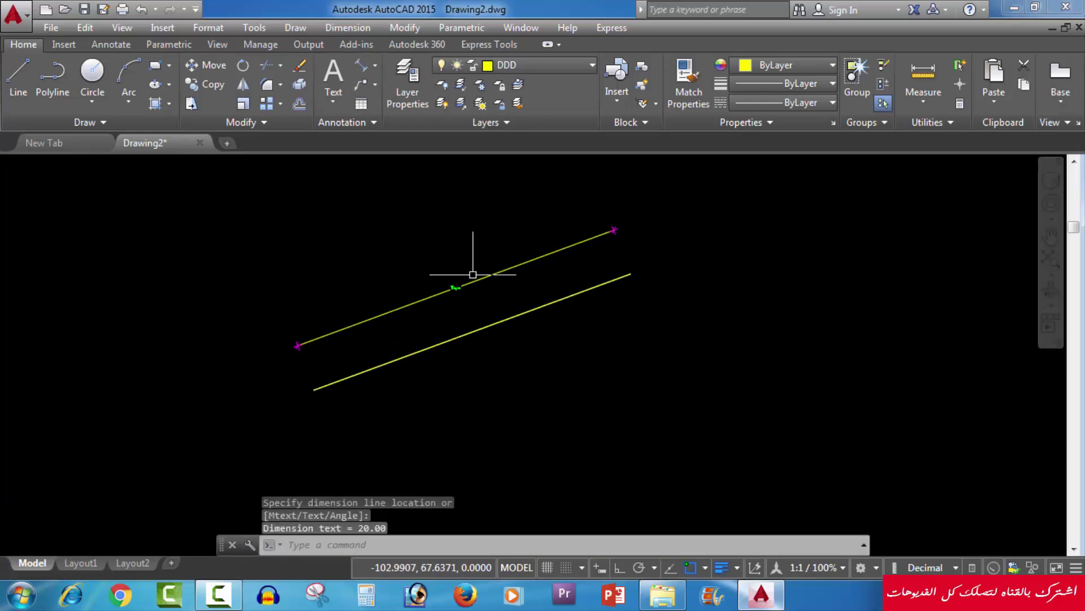
{"action": "scroll", "coordinate": [473, 275], "scroll_direction": "up", "scroll_amount": 3}
{"action": "scroll", "coordinate": [473, 275], "scroll_direction": "down", "scroll_amount": 2}
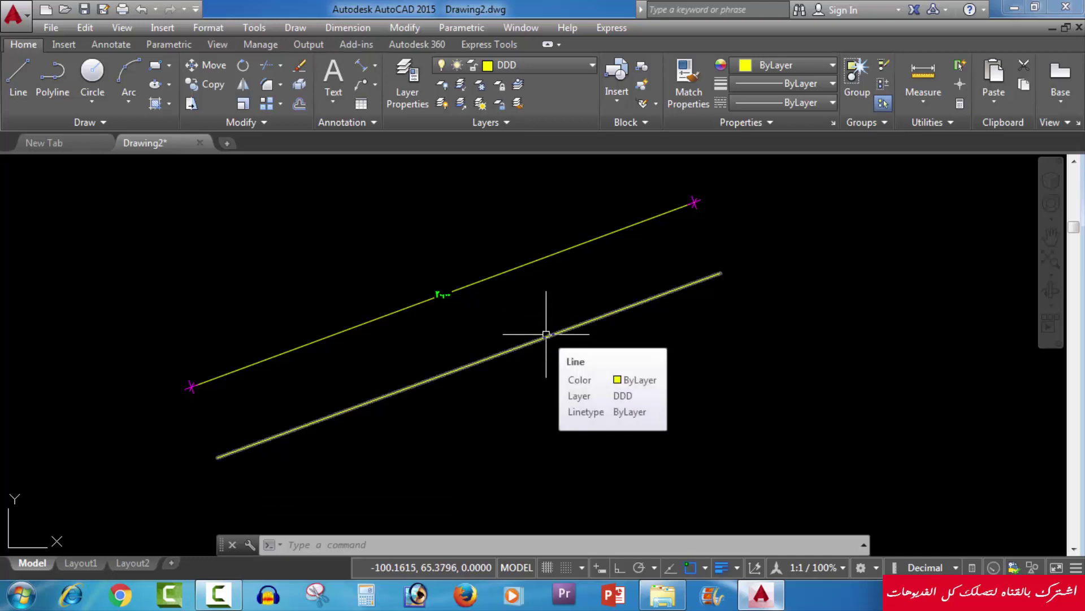
Try a routine started with LE and window-select the lower line, then cancel it
{"action": "key", "text": "Escape"}
{"action": "key", "text": "Escape"}
{"action": "type", "text": "t"}
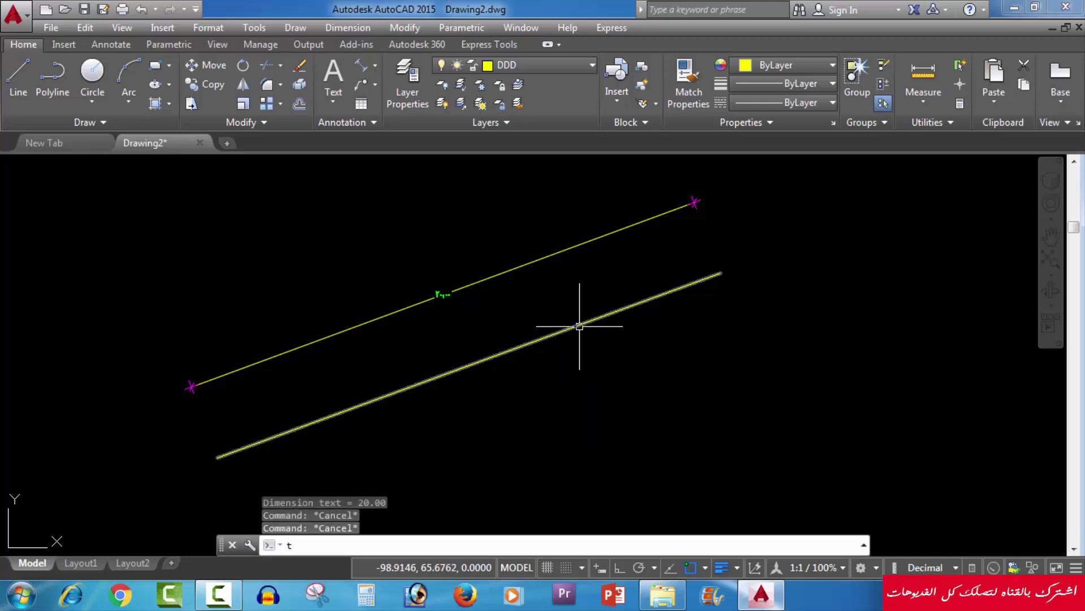
{"action": "type", "text": "le"}
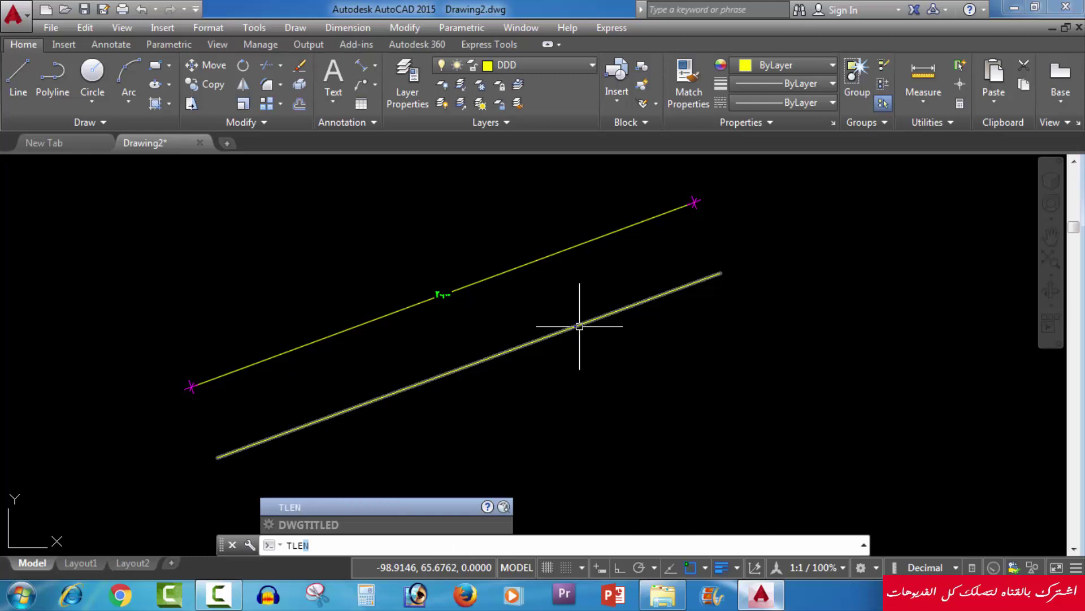
{"action": "key", "text": "Return"}
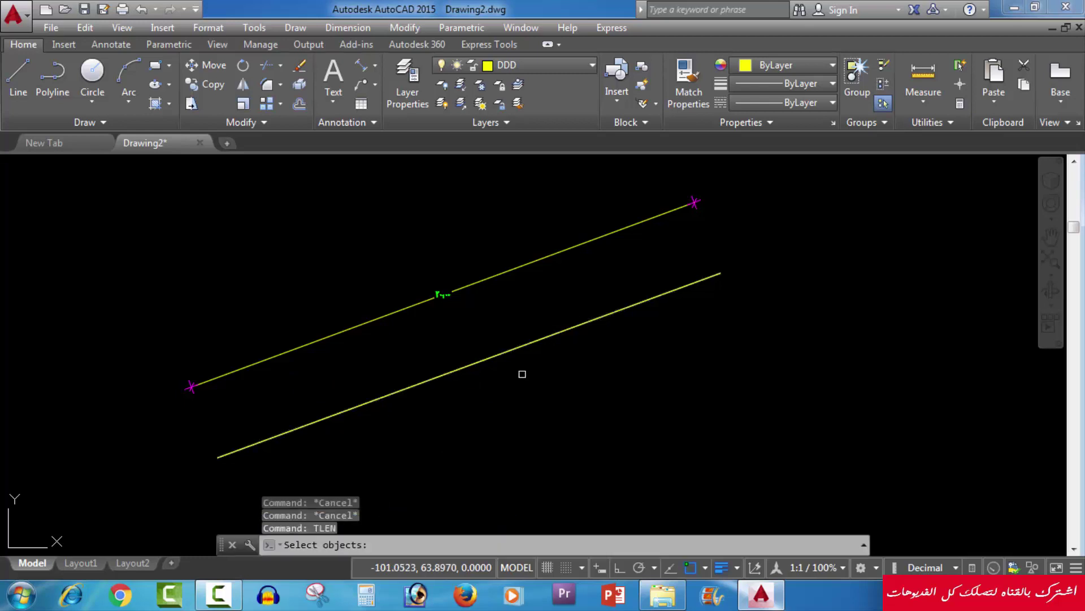
{"action": "left_click", "coordinate": [559, 288]}
{"action": "left_click", "coordinate": [511, 360]}
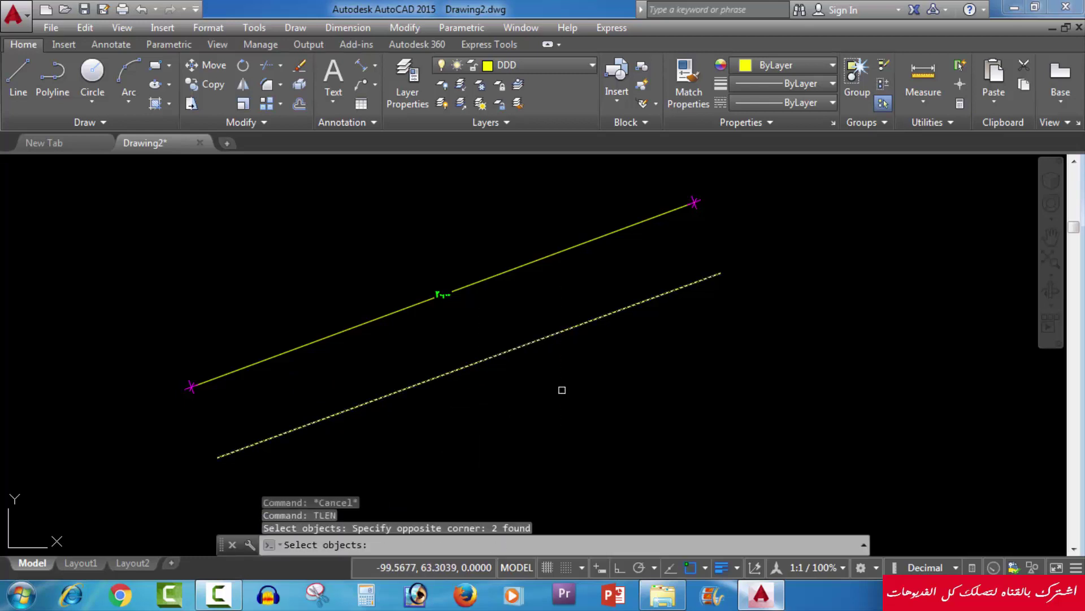
{"action": "key", "text": "Escape"}
Run TLEN and pick the lower yellow line plus the distant white line
{"action": "type", "text": "tlen"}
{"action": "key", "text": "Return"}
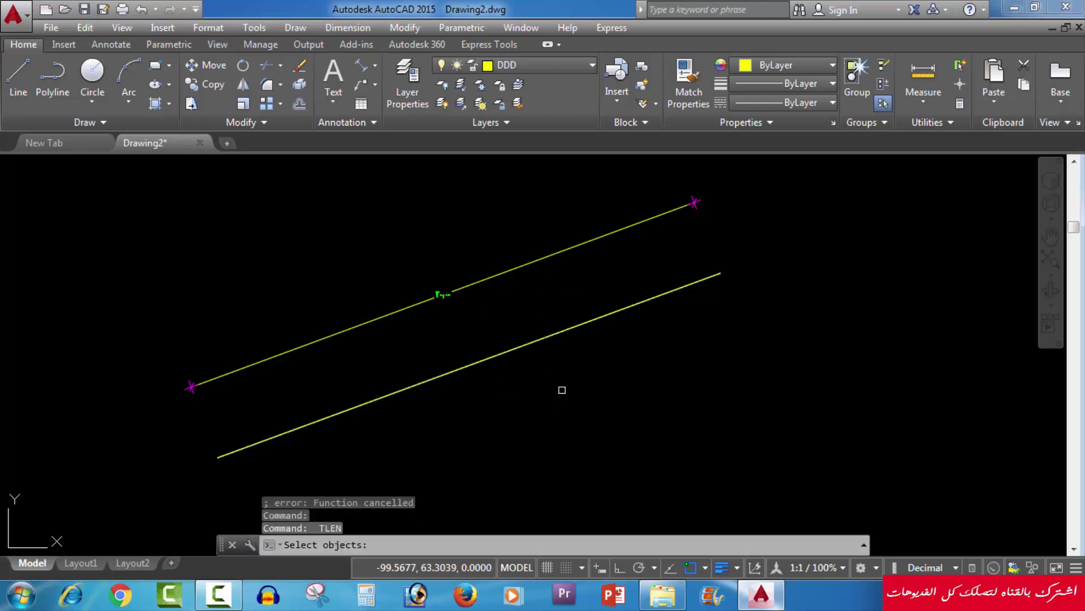
{"action": "left_click", "coordinate": [545, 334]}
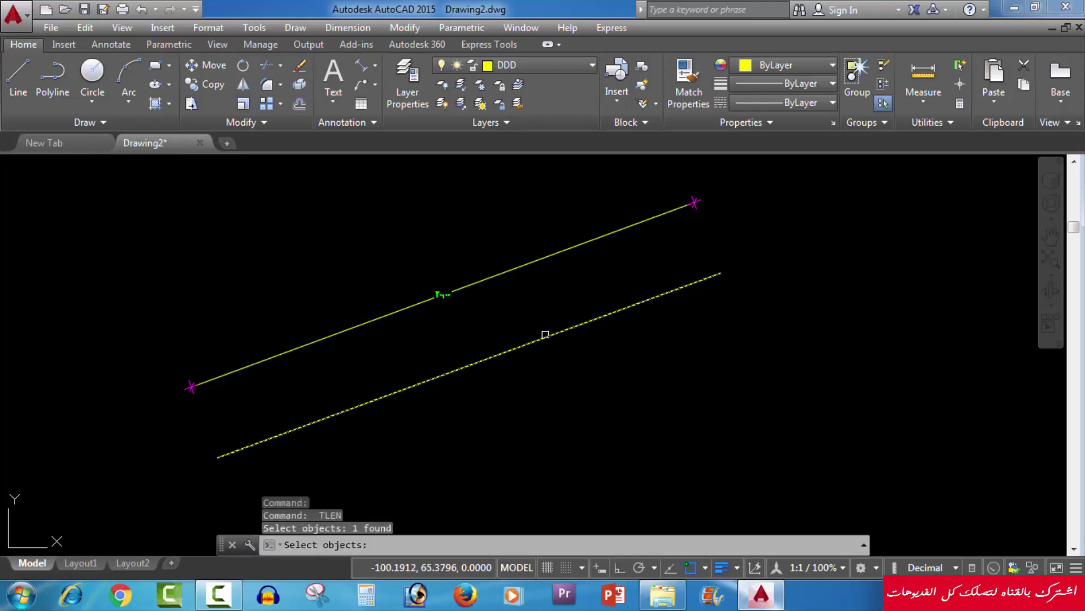
{"action": "scroll", "coordinate": [480, 357], "scroll_direction": "down", "scroll_amount": 8}
{"action": "middle_click_drag", "start_coordinate": [978, 355], "coordinate": [834, 380]}
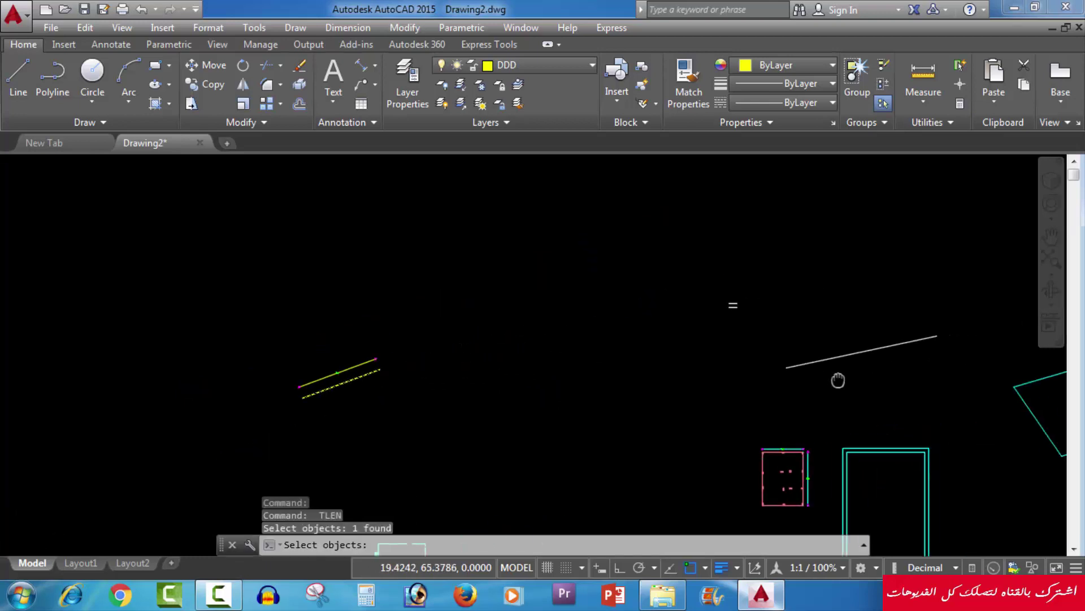
{"action": "left_click", "coordinate": [882, 344]}
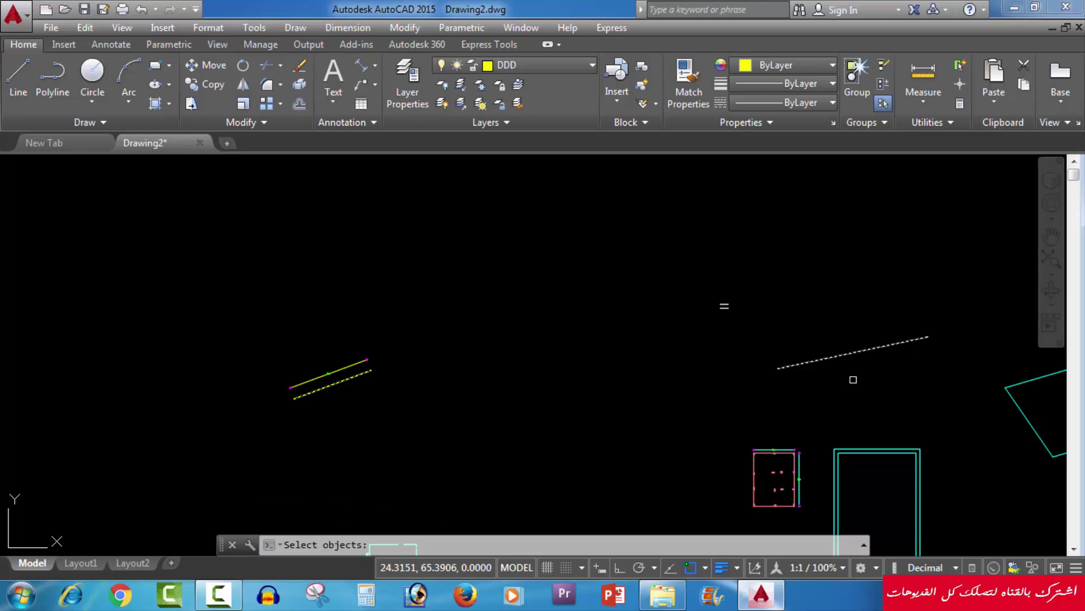
Show the 57.5986 total length, dismiss the message, clear the selection and pan right
{"action": "key", "text": "Return"}
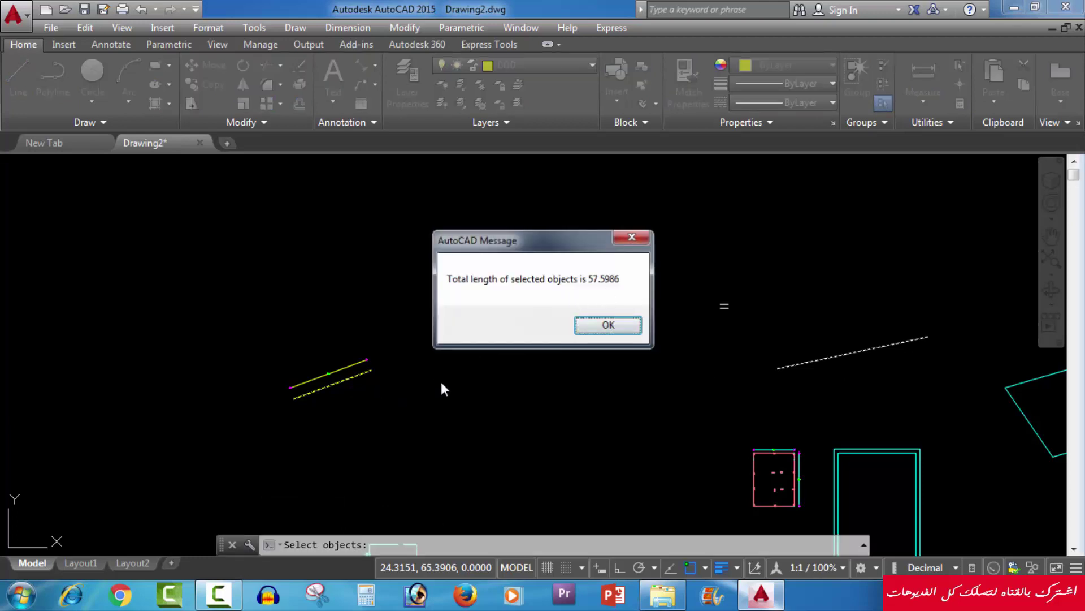
{"action": "key", "text": "Return"}
{"action": "key", "text": "Escape"}
{"action": "middle_click_drag", "start_coordinate": [390, 399], "coordinate": [455, 387]}
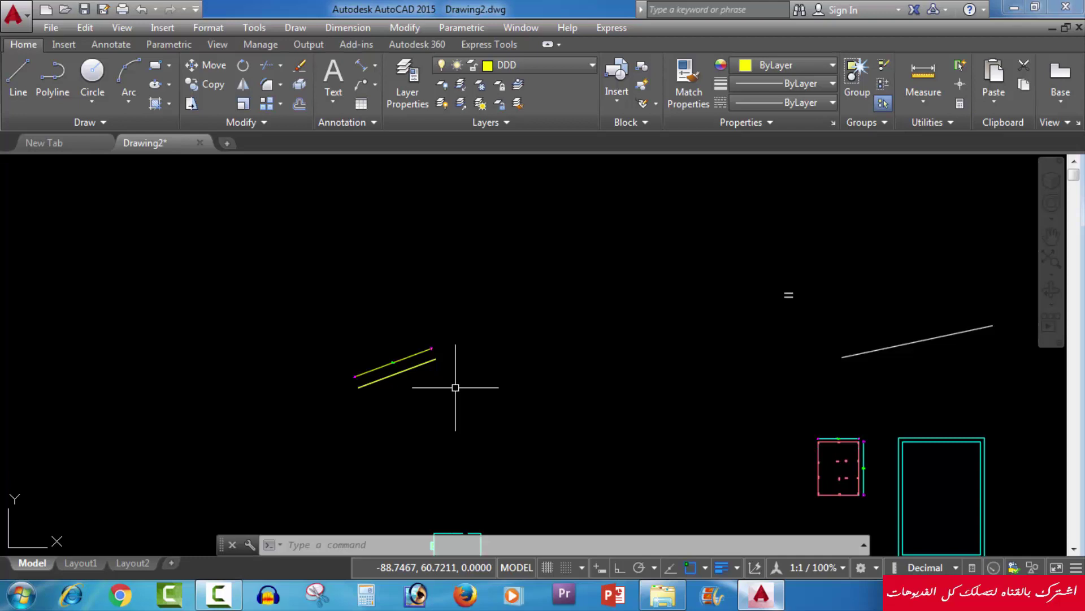
Zoom and pan to centre the pair of yellow lines in view
{"action": "scroll", "coordinate": [456, 388], "scroll_direction": "down", "scroll_amount": 3}
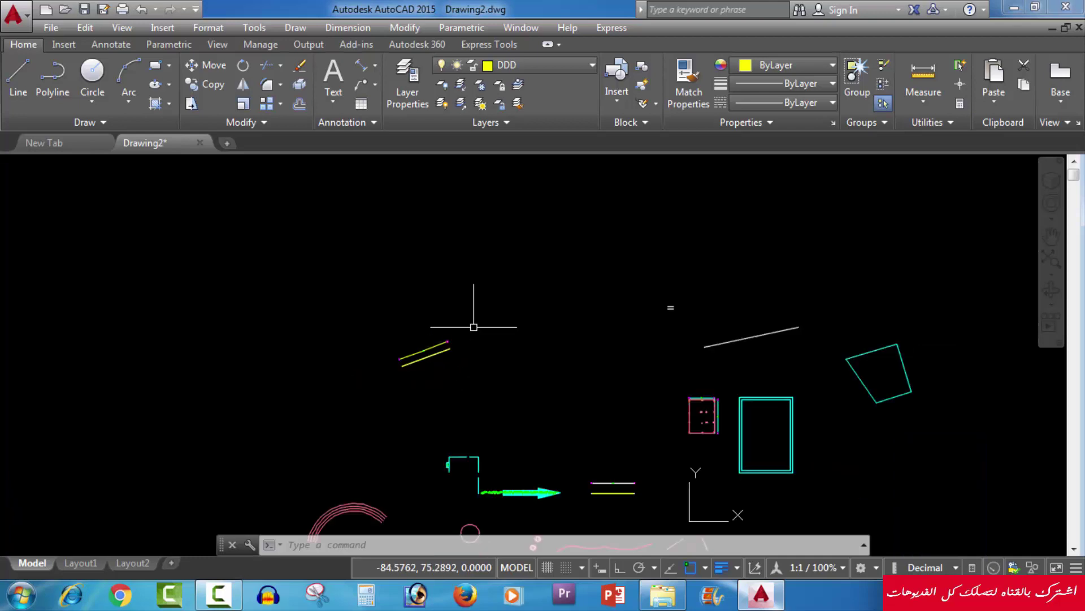
{"action": "scroll", "coordinate": [473, 323], "scroll_direction": "down", "scroll_amount": 3}
{"action": "left_click", "coordinate": [874, 260]}
{"action": "left_click", "coordinate": [359, 459]}
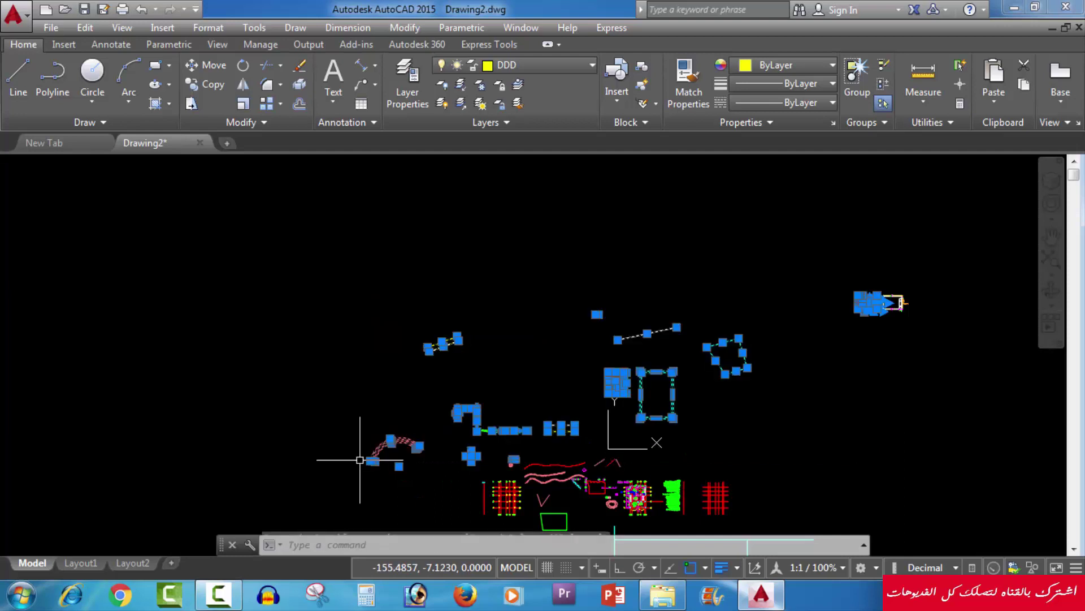
{"action": "key", "text": "Escape"}
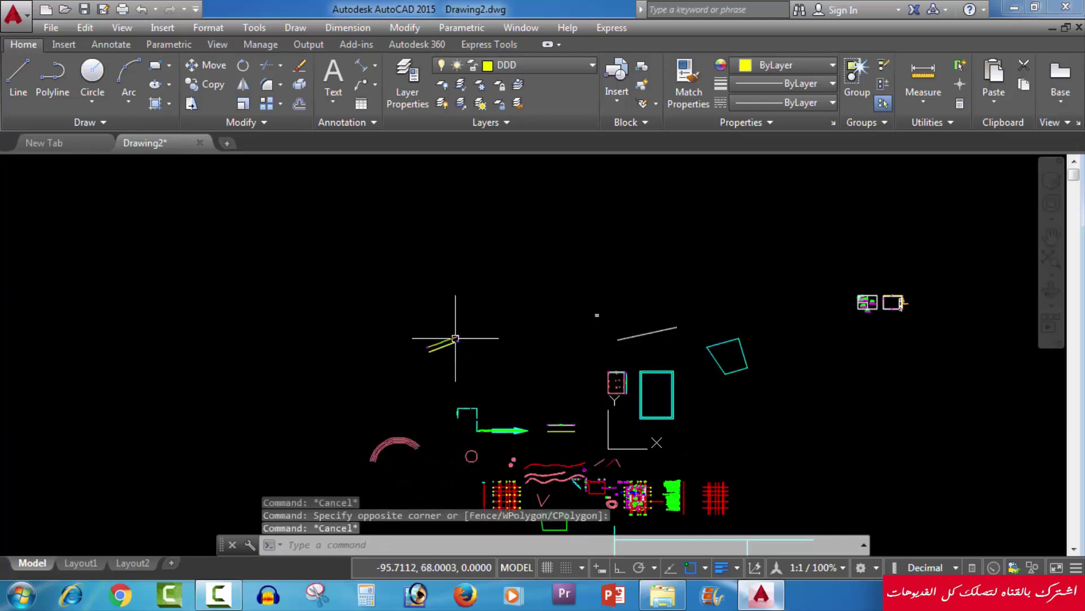
{"action": "scroll", "coordinate": [453, 337], "scroll_direction": "up", "scroll_amount": 3}
{"action": "scroll", "coordinate": [456, 346], "scroll_direction": "up", "scroll_amount": 2}
{"action": "scroll", "coordinate": [447, 351], "scroll_direction": "up", "scroll_amount": 2}
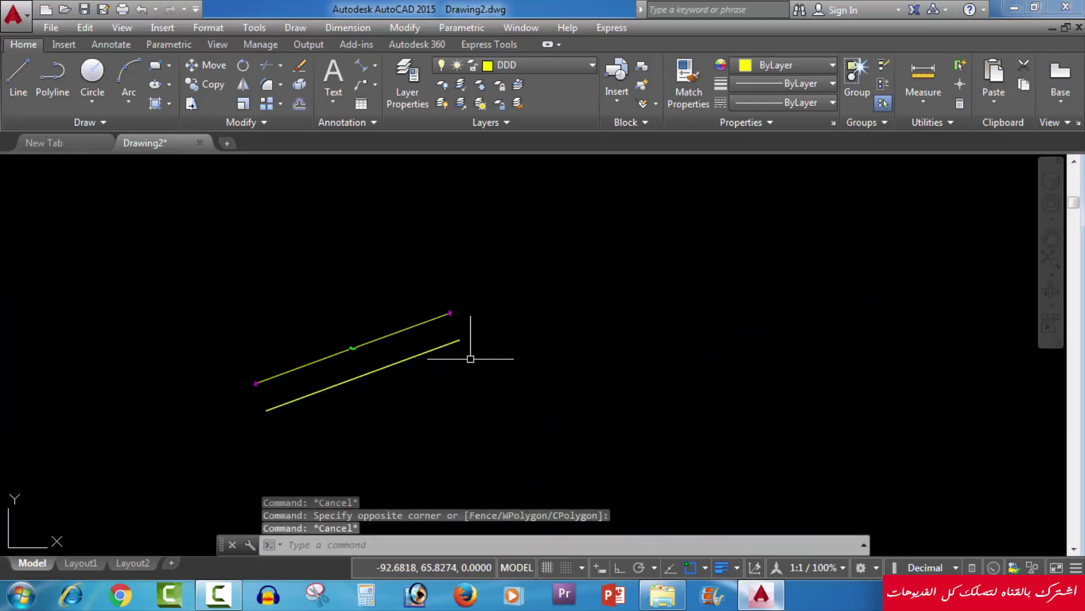
{"action": "middle_click_drag", "start_coordinate": [467, 356], "coordinate": [597, 321]}
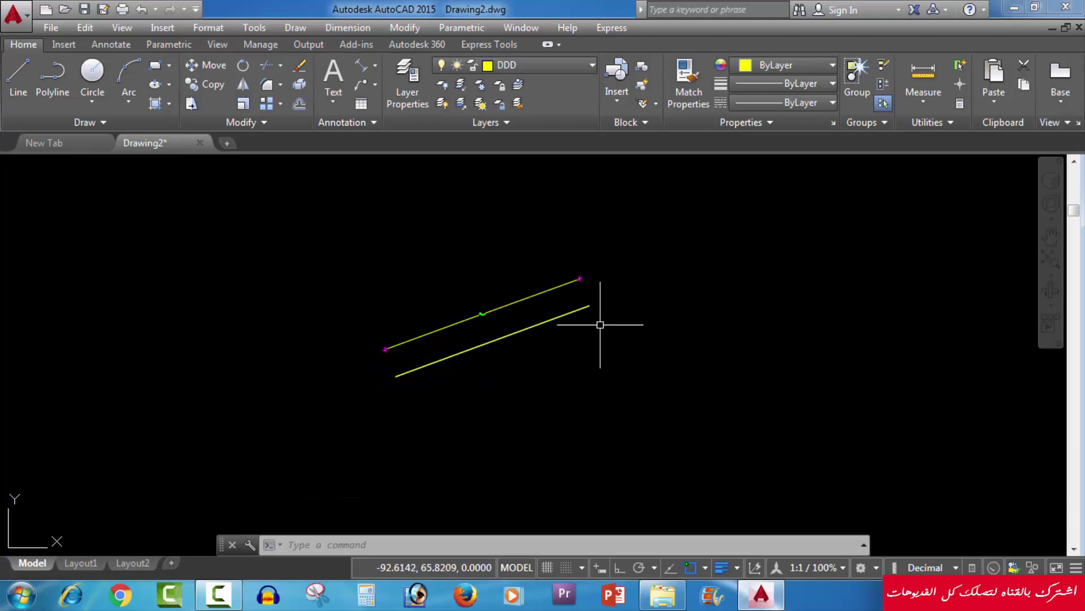
Move the lower yellow line along itself using its right endpoint as base point
{"action": "left_click", "coordinate": [532, 326]}
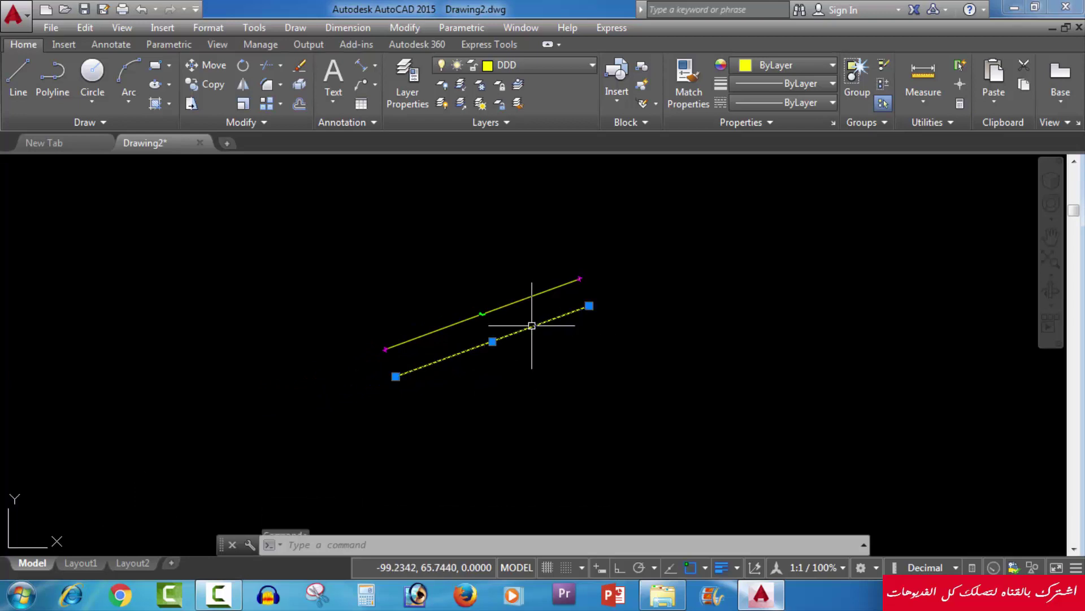
{"action": "type", "text": "m"}
{"action": "key", "text": "Return"}
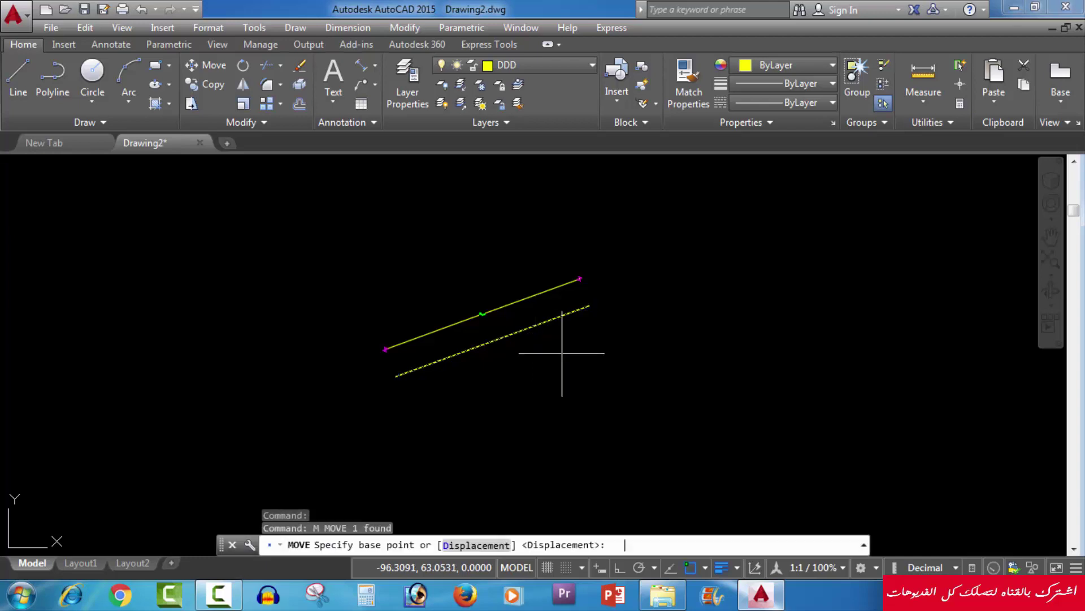
{"action": "left_click", "coordinate": [589, 306]}
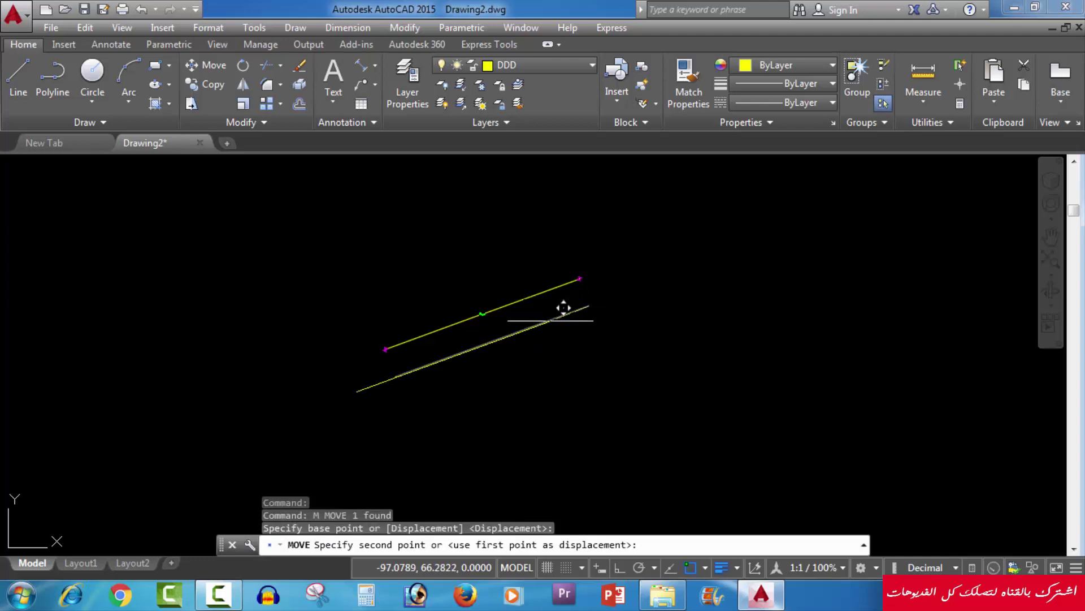
{"action": "left_click", "coordinate": [524, 328]}
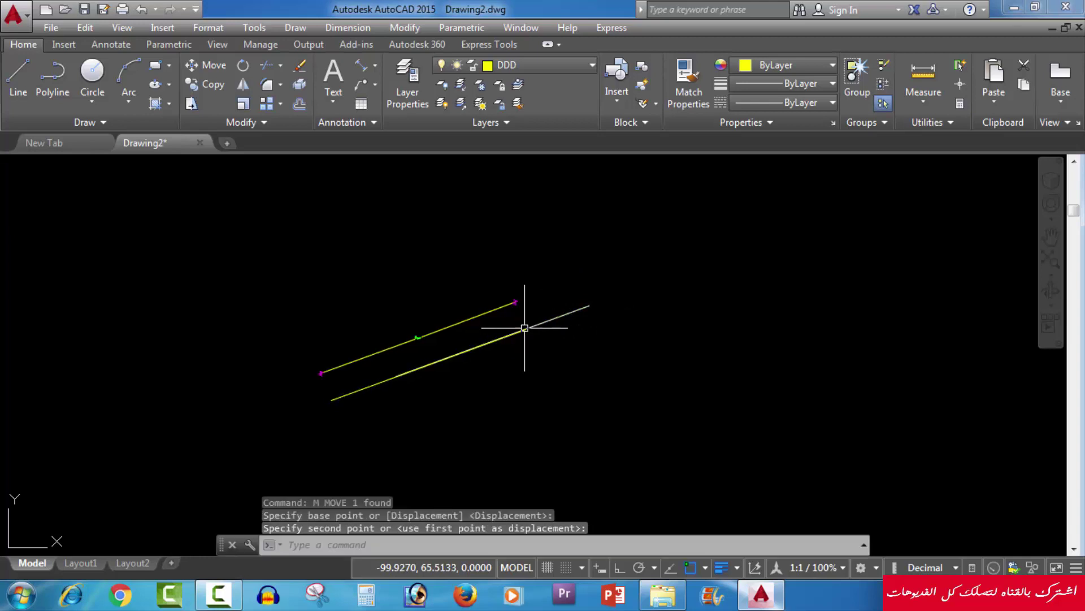
{"action": "key", "text": "Escape"}
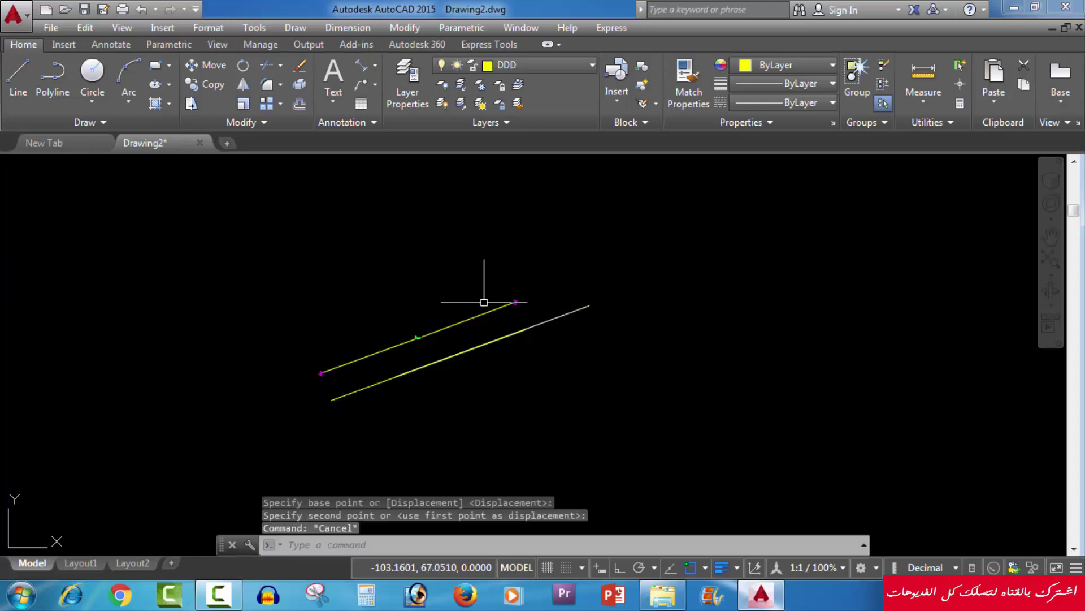
Window-select the overlapping lines, delete them, and select the remaining line
{"action": "left_click", "coordinate": [473, 294]}
{"action": "left_click", "coordinate": [386, 338]}
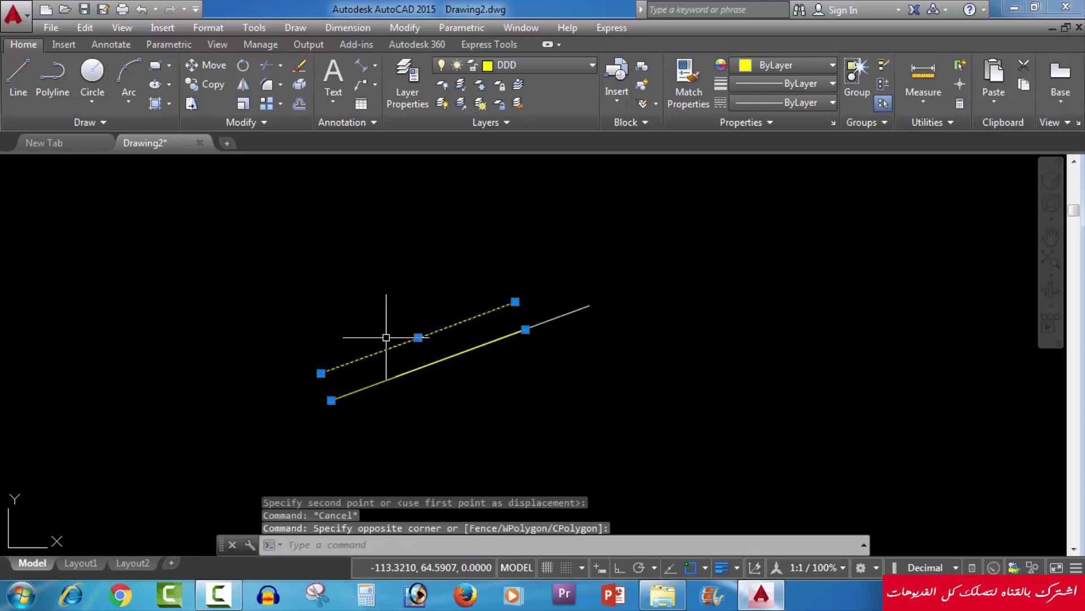
{"action": "key", "text": "Delete"}
{"action": "scroll", "coordinate": [571, 327], "scroll_direction": "up", "scroll_amount": 3}
{"action": "left_click", "coordinate": [565, 331]}
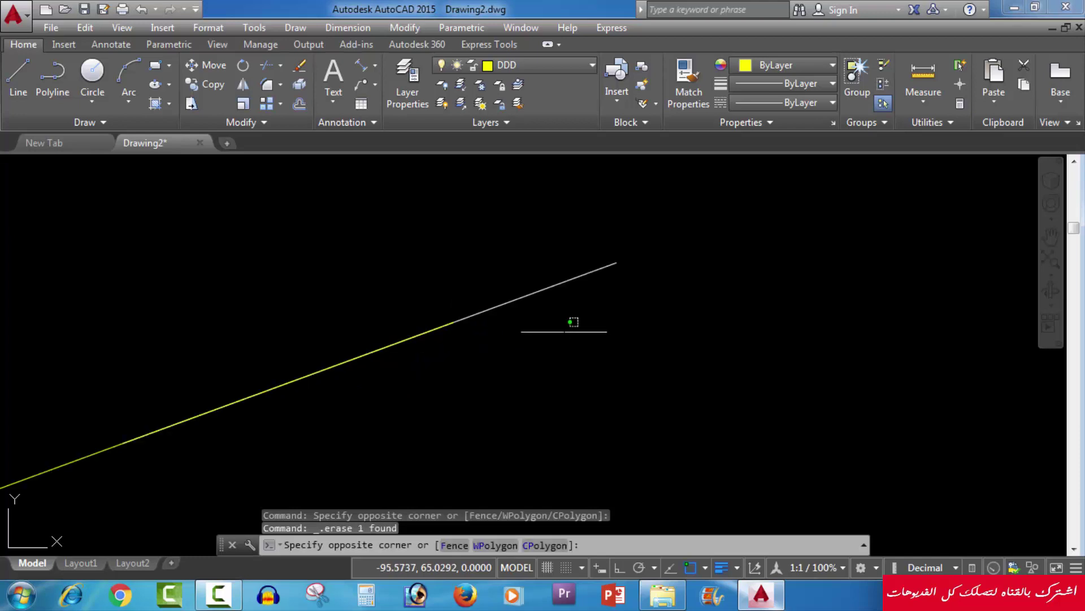
{"action": "left_click", "coordinate": [528, 270]}
{"action": "scroll", "coordinate": [564, 344], "scroll_direction": "down", "scroll_amount": 3}
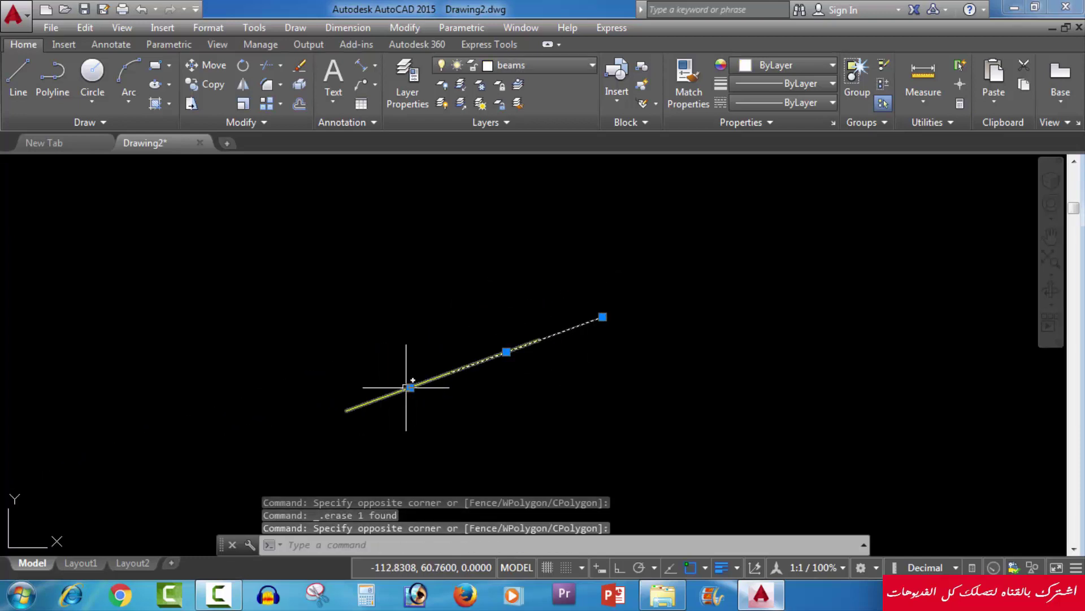
{"action": "key", "text": "Escape"}
Reselect the yellow line, pan slightly, and undo the erase
{"action": "left_click", "coordinate": [363, 426]}
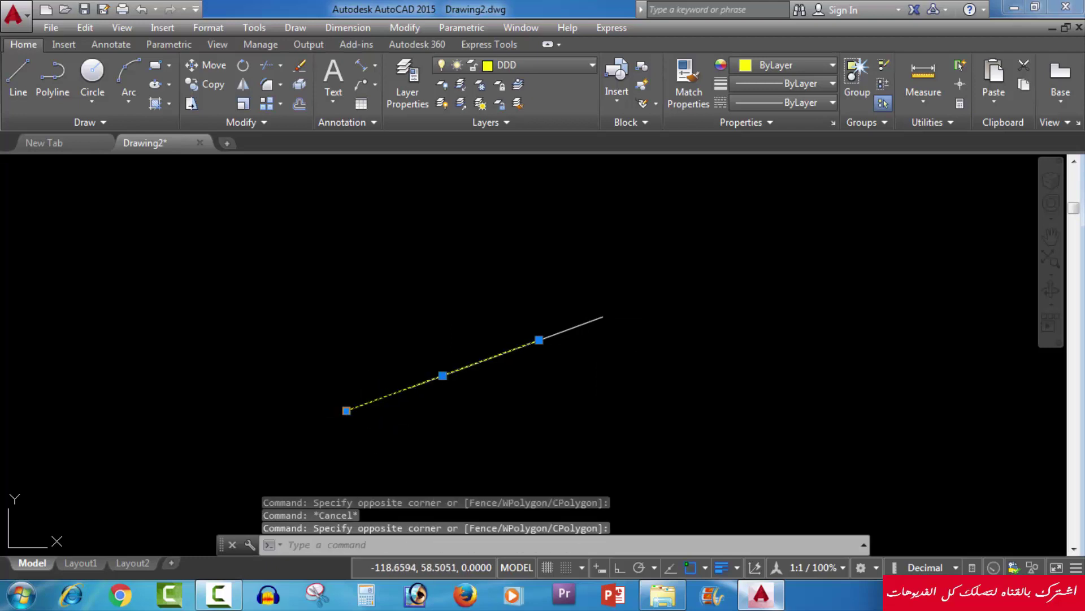
{"action": "key", "text": "Escape"}
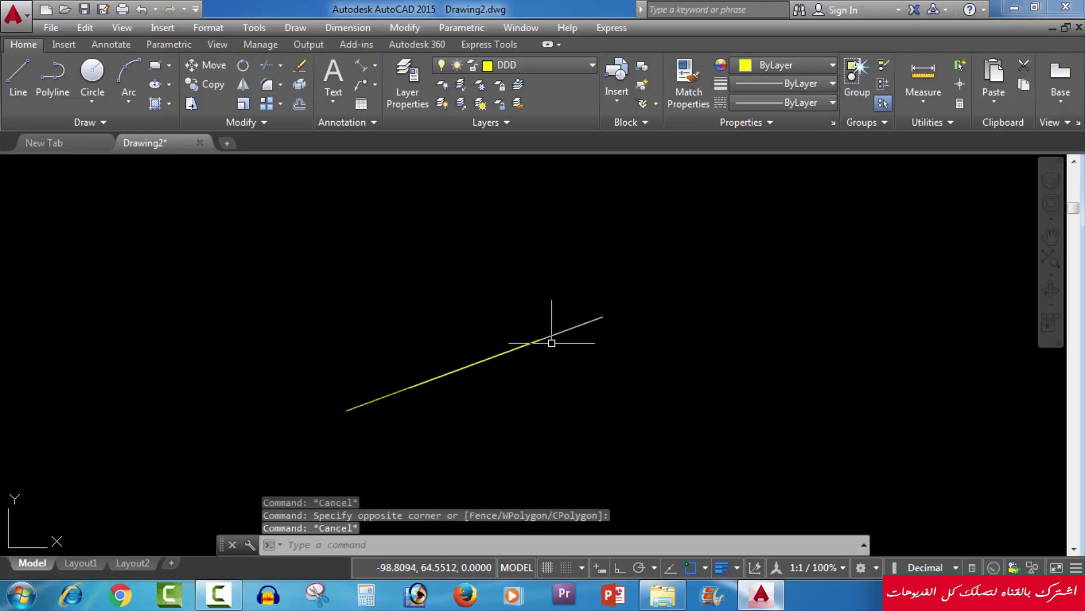
{"action": "scroll", "coordinate": [558, 353], "scroll_direction": "up", "scroll_amount": 2}
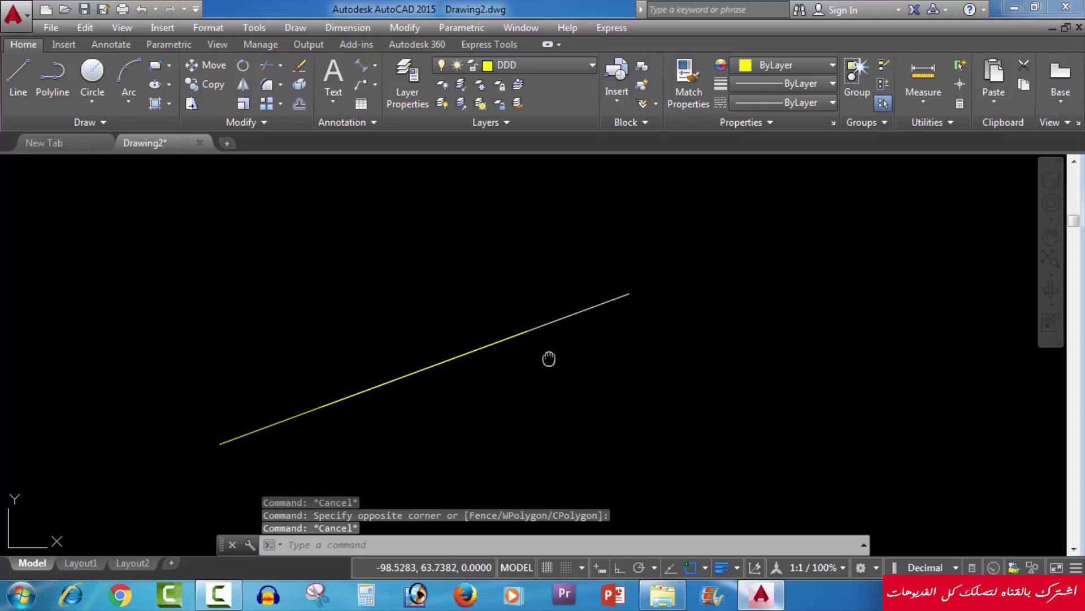
{"action": "middle_click_drag", "start_coordinate": [551, 359], "coordinate": [559, 361]}
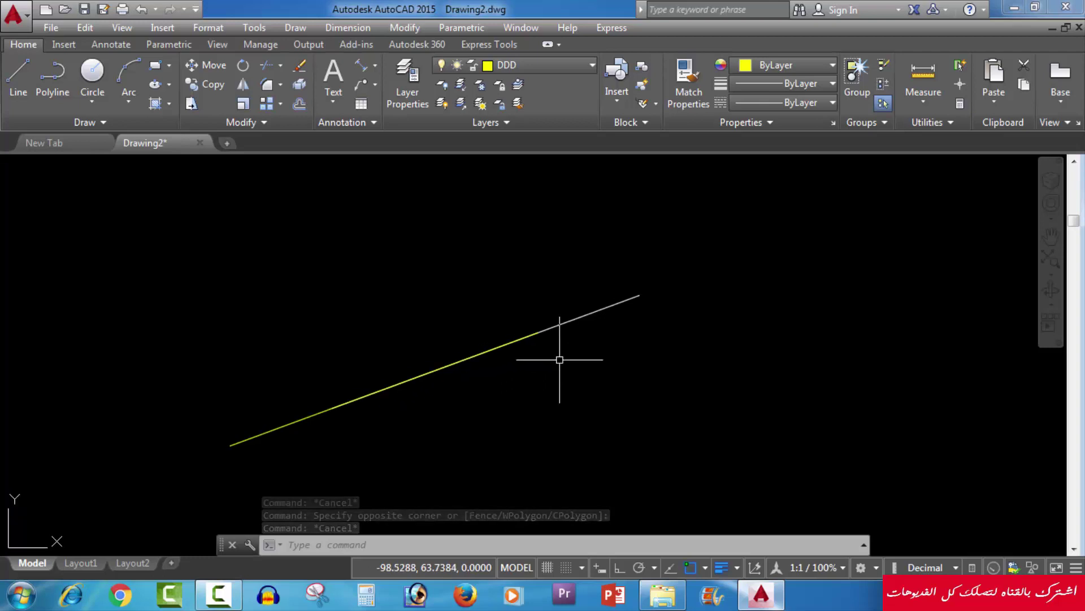
{"action": "key", "text": "ctrl+z"}
{"action": "key", "text": "ctrl+z"}
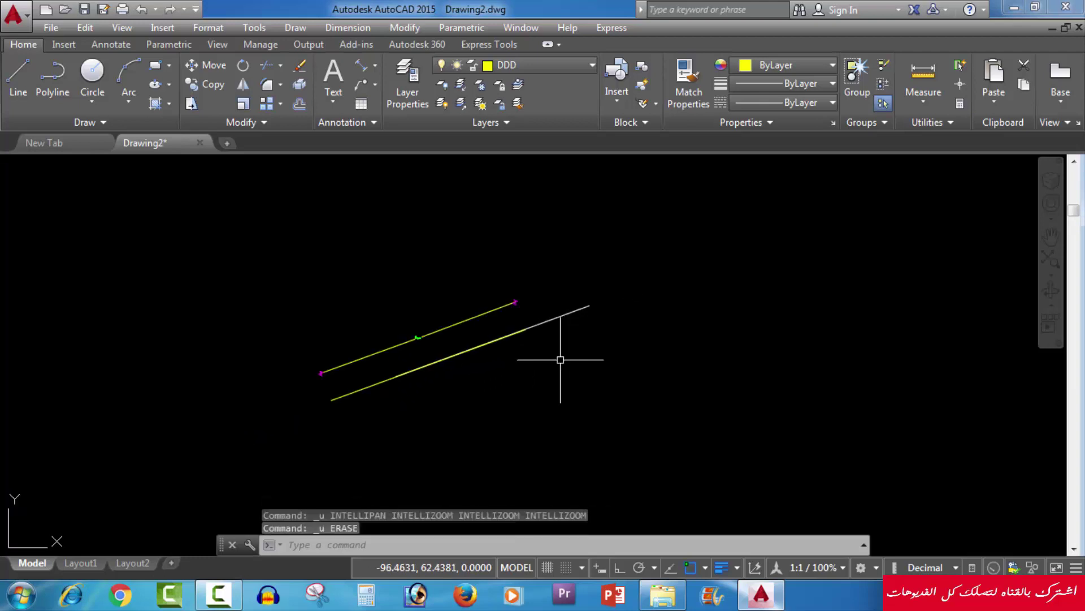
{"action": "key", "text": "ctrl+z"}
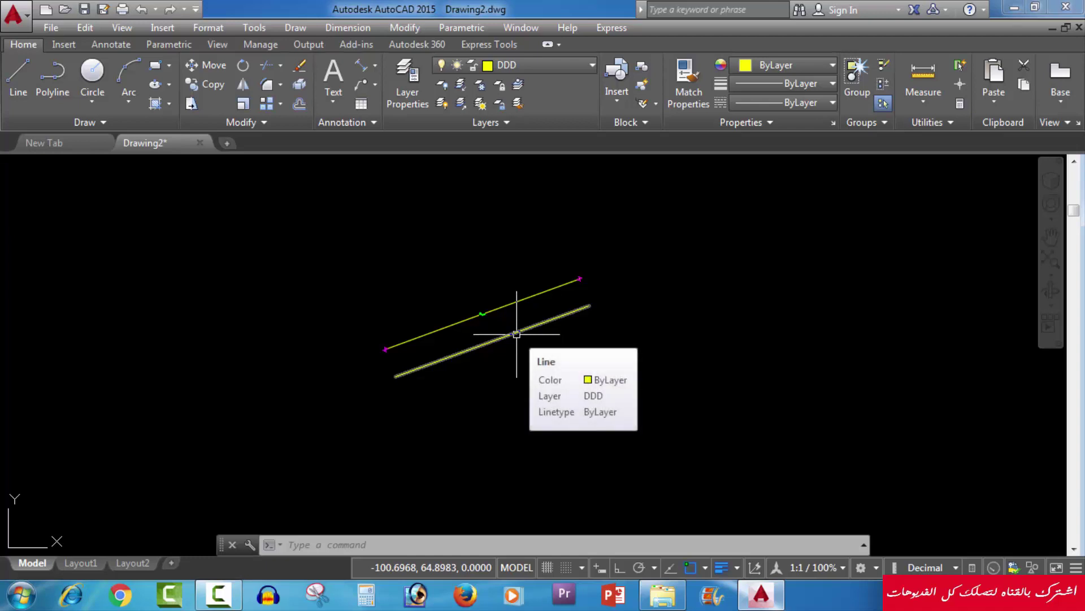
{"action": "type", "text": "T"}
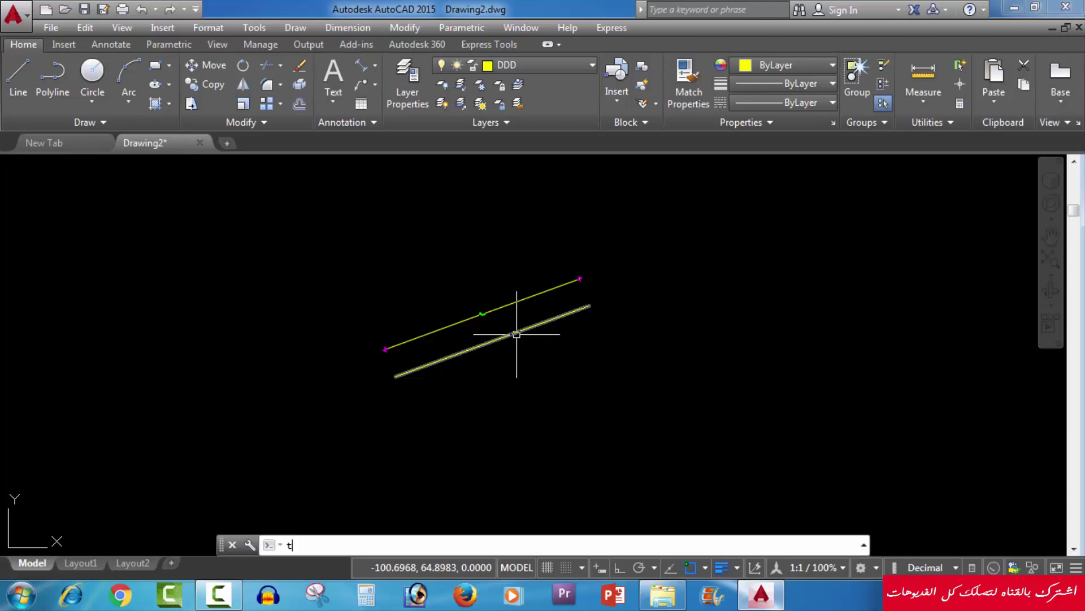
{"action": "type", "text": "LEN"}
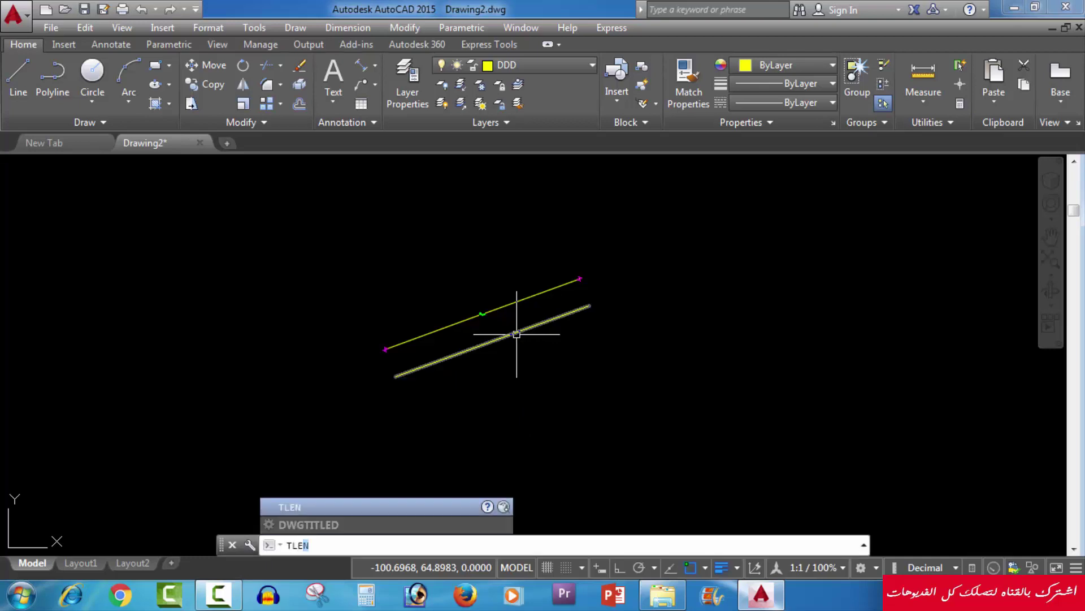
{"action": "key", "text": "Return"}
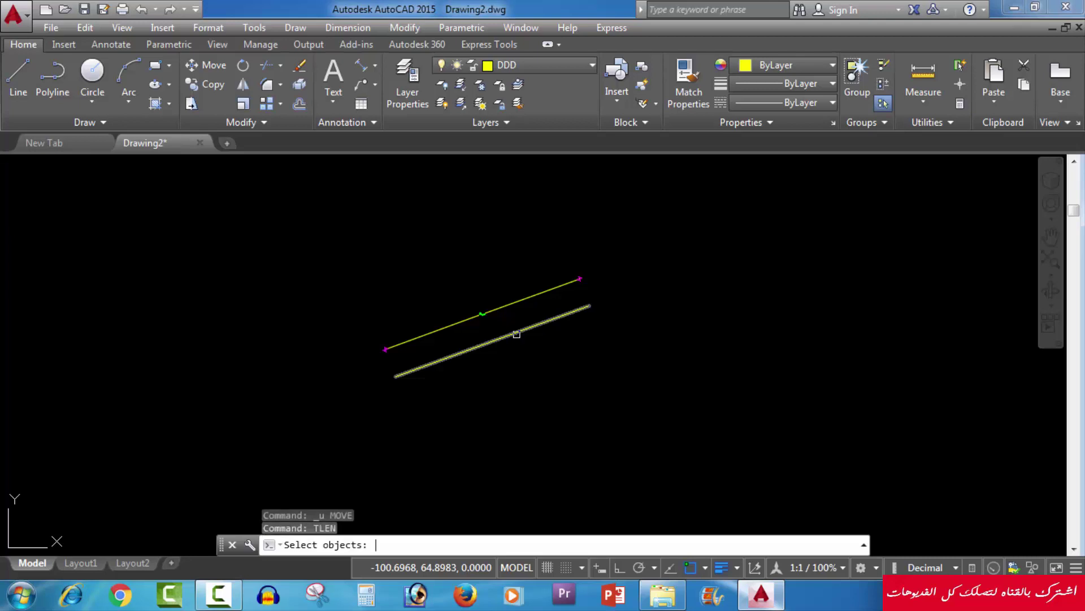
{"action": "left_click", "coordinate": [601, 289]}
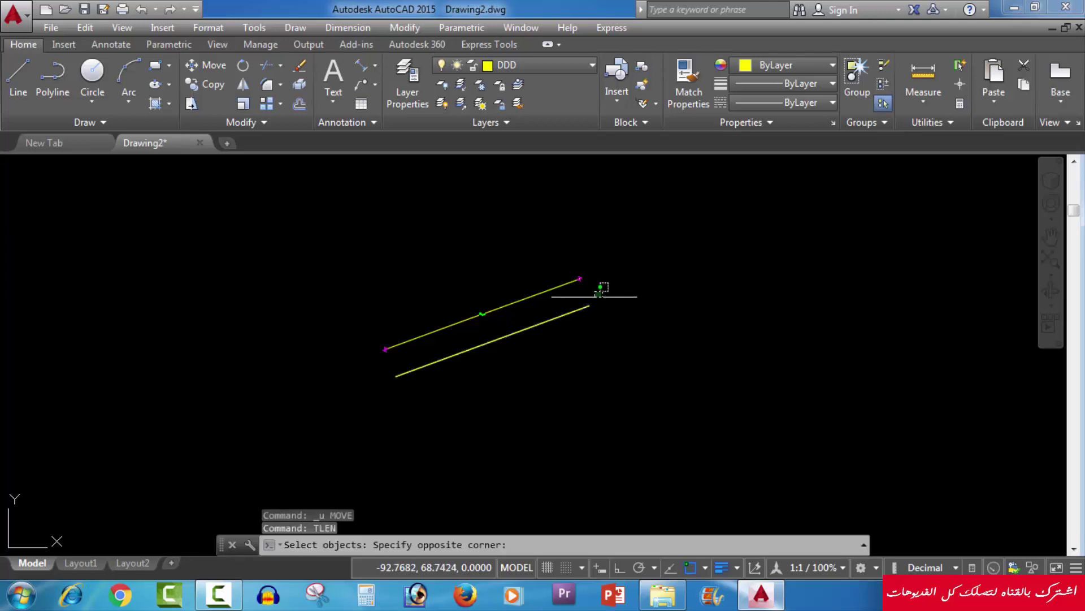
{"action": "left_click", "coordinate": [575, 315]}
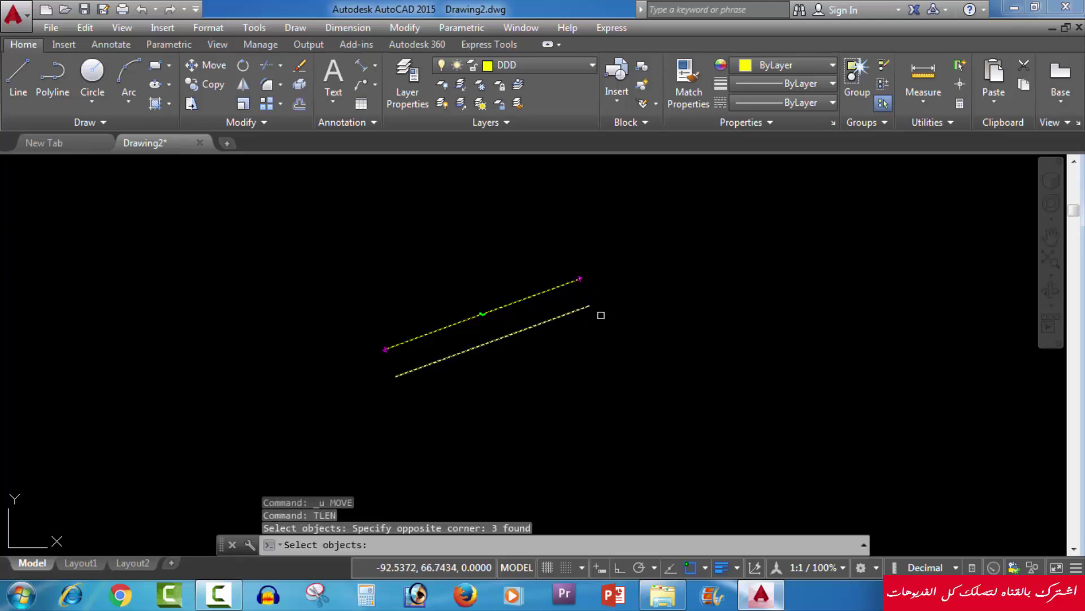
{"action": "key", "text": "Escape"}
{"action": "key", "text": "Return"}
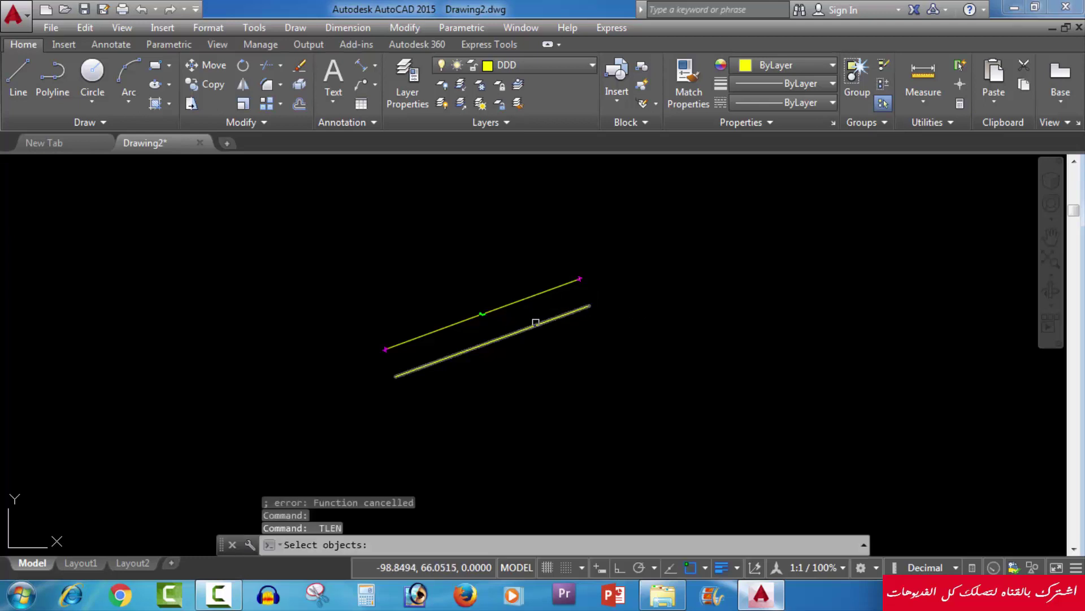
{"action": "left_click", "coordinate": [546, 311]}
{"action": "left_click", "coordinate": [489, 359]}
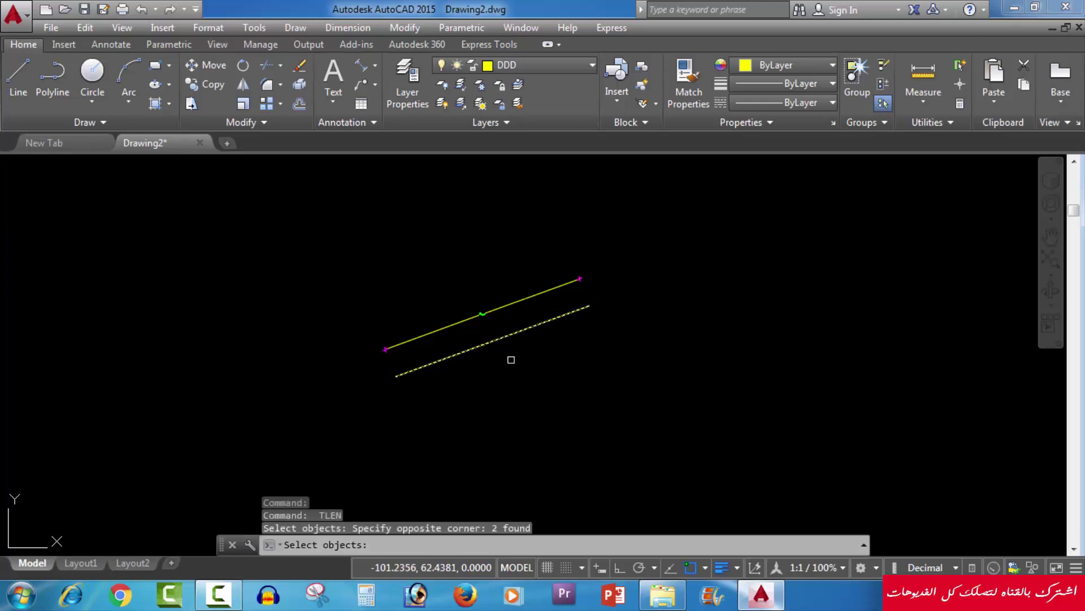
{"action": "key", "text": "Return"}
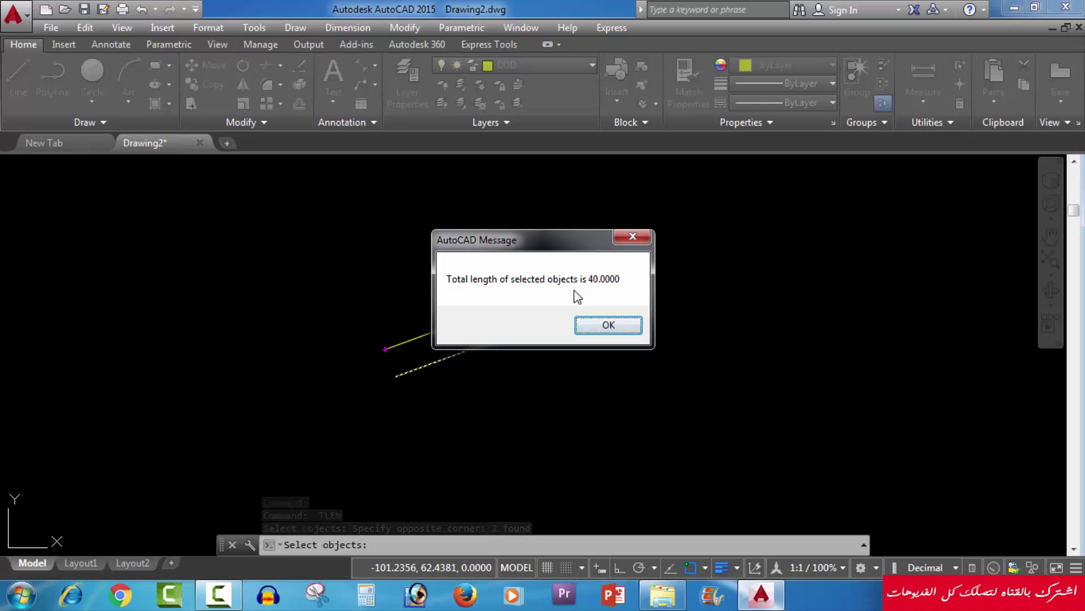
{"action": "key", "text": "Return"}
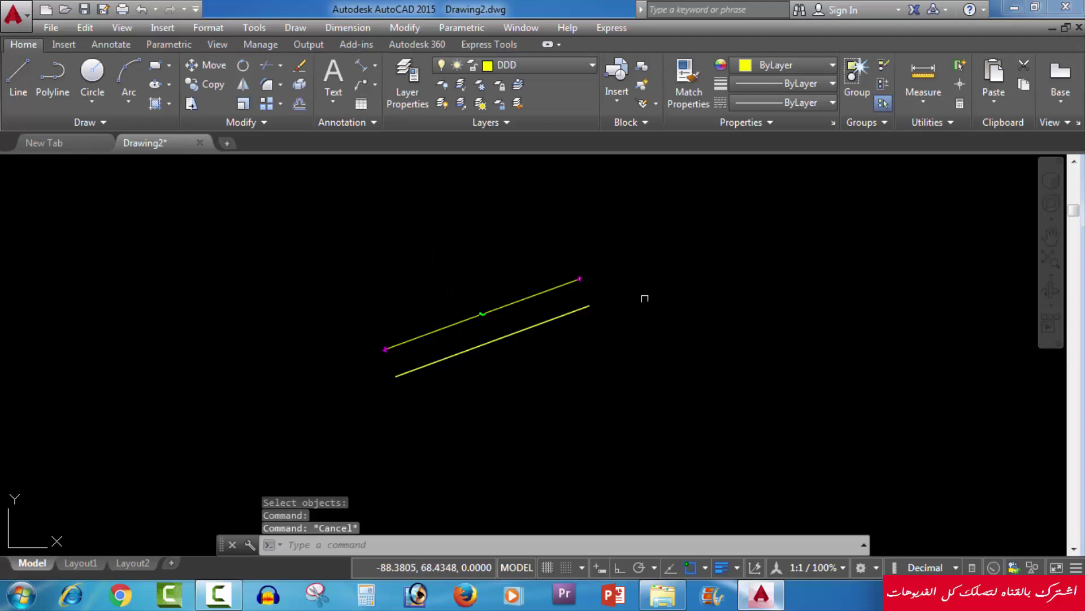
Locate the Delete Duplicate Objects tool in the Modify panel slideout
{"action": "middle_click_drag", "start_coordinate": [644, 295], "coordinate": [624, 310]}
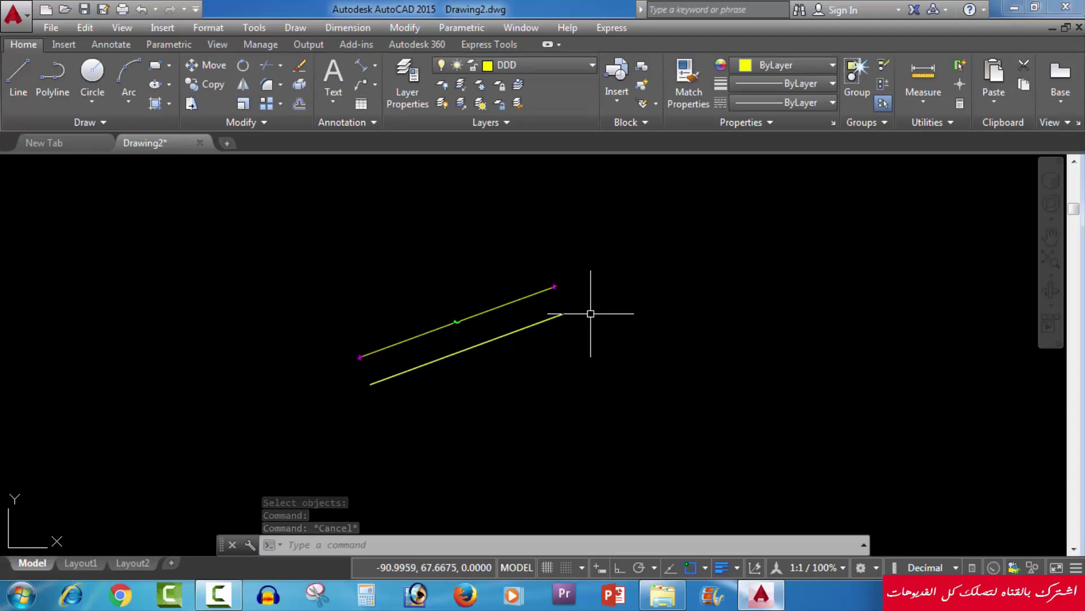
{"action": "left_click", "coordinate": [288, 120]}
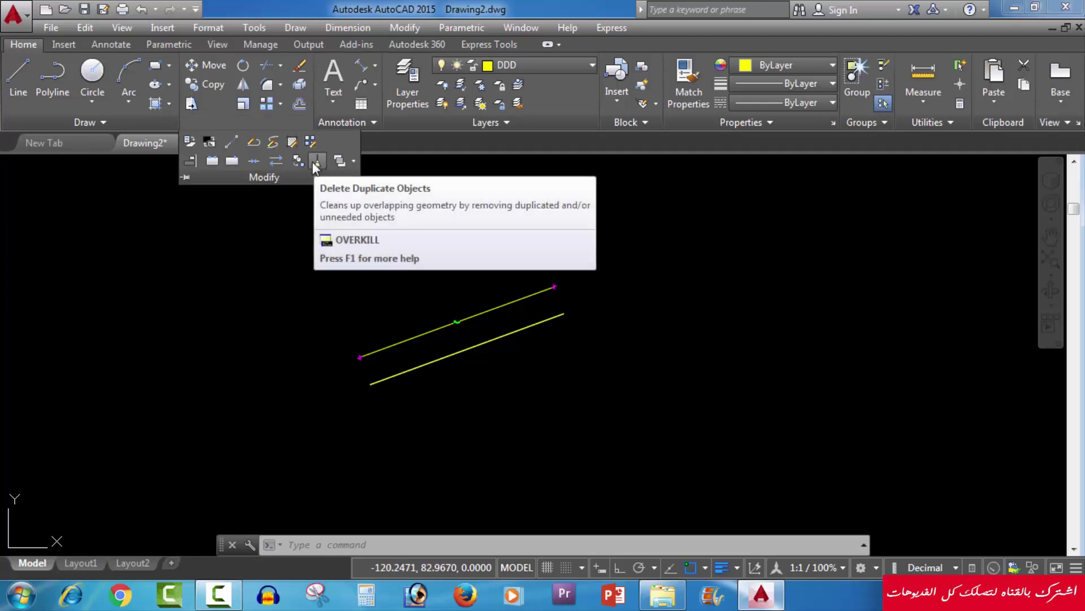
{"action": "left_click", "coordinate": [314, 162]}
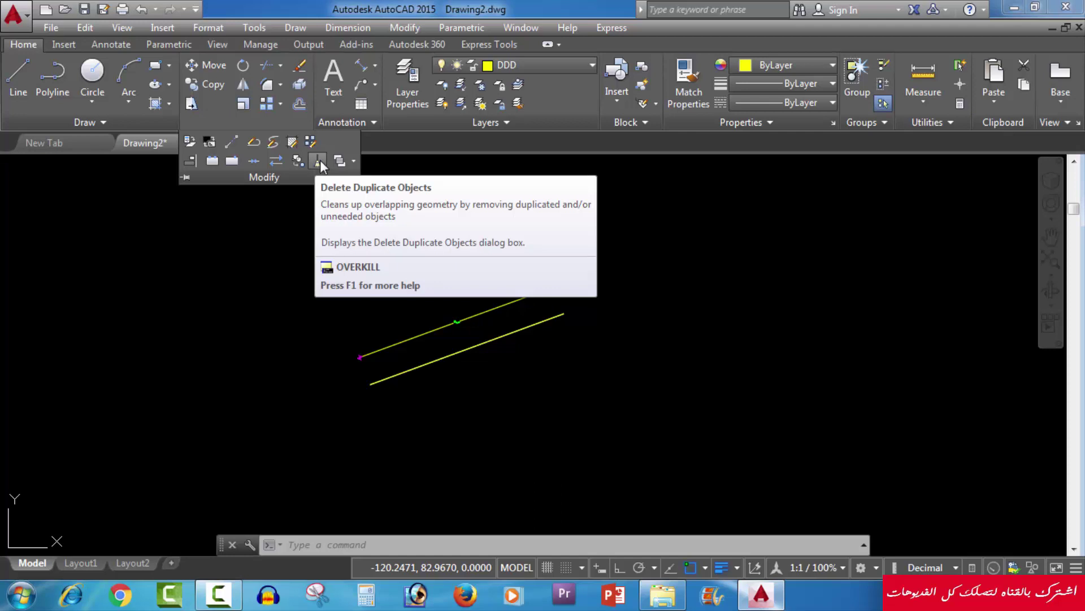
{"action": "key", "text": "Escape"}
{"action": "key", "text": "Escape"}
{"action": "key", "text": "Escape"}
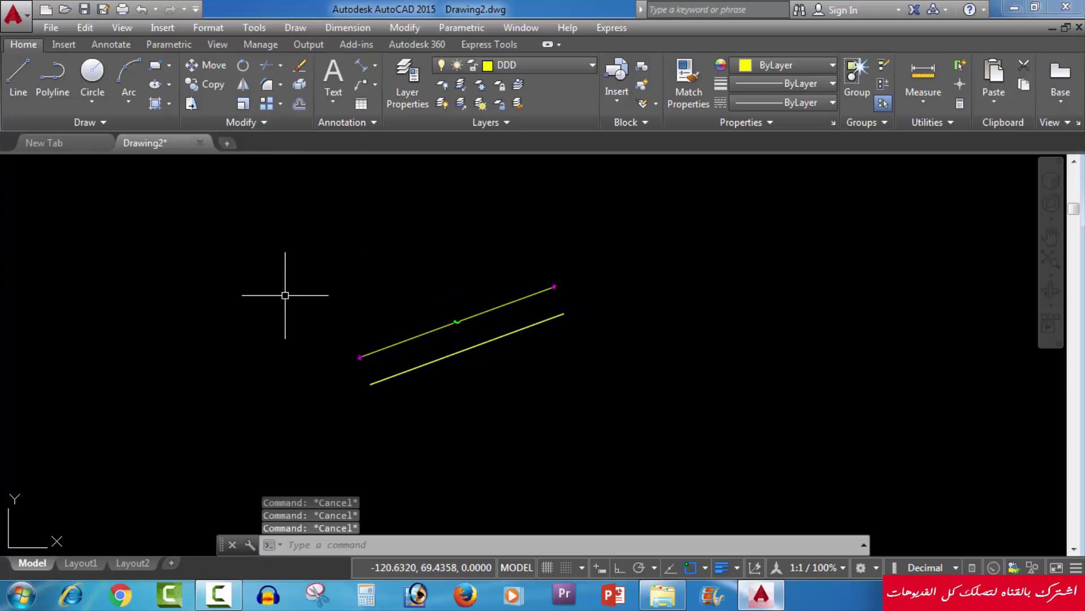
Run OVERKILL on the lower line with default settings, removing its hidden duplicate
{"action": "type", "text": "OV"}
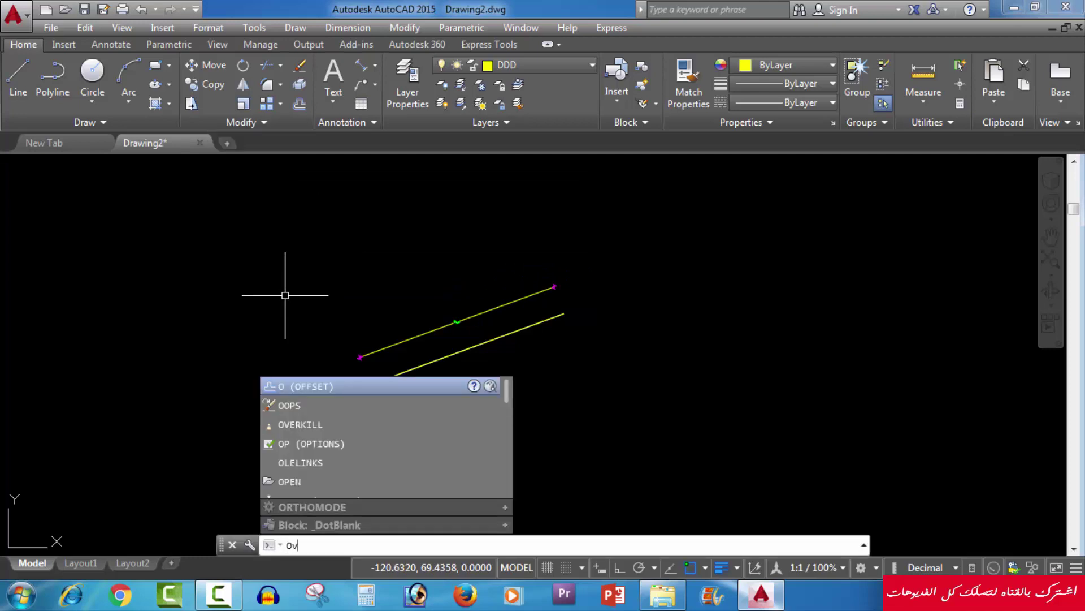
{"action": "type", "text": "er"}
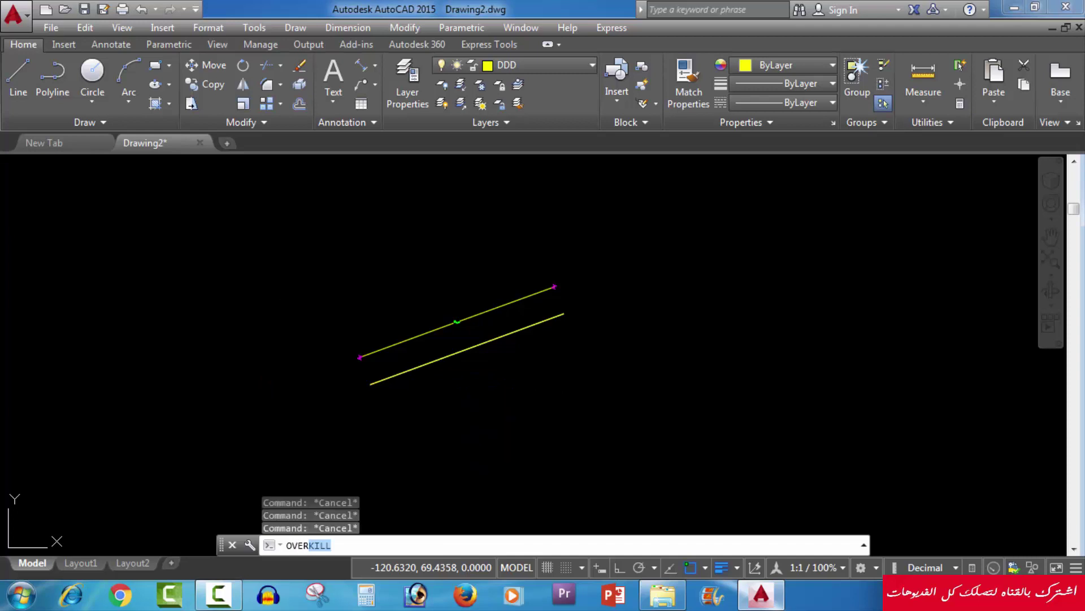
{"action": "key", "text": "Return"}
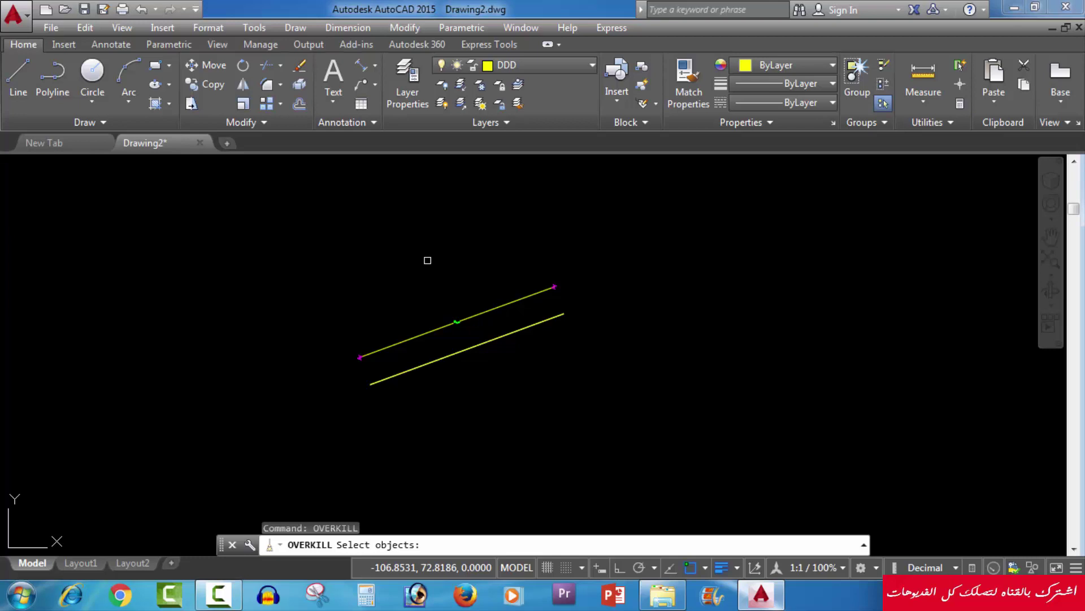
{"action": "scroll", "coordinate": [492, 339], "scroll_direction": "up", "scroll_amount": 1}
{"action": "scroll", "coordinate": [497, 322], "scroll_direction": "up", "scroll_amount": 1}
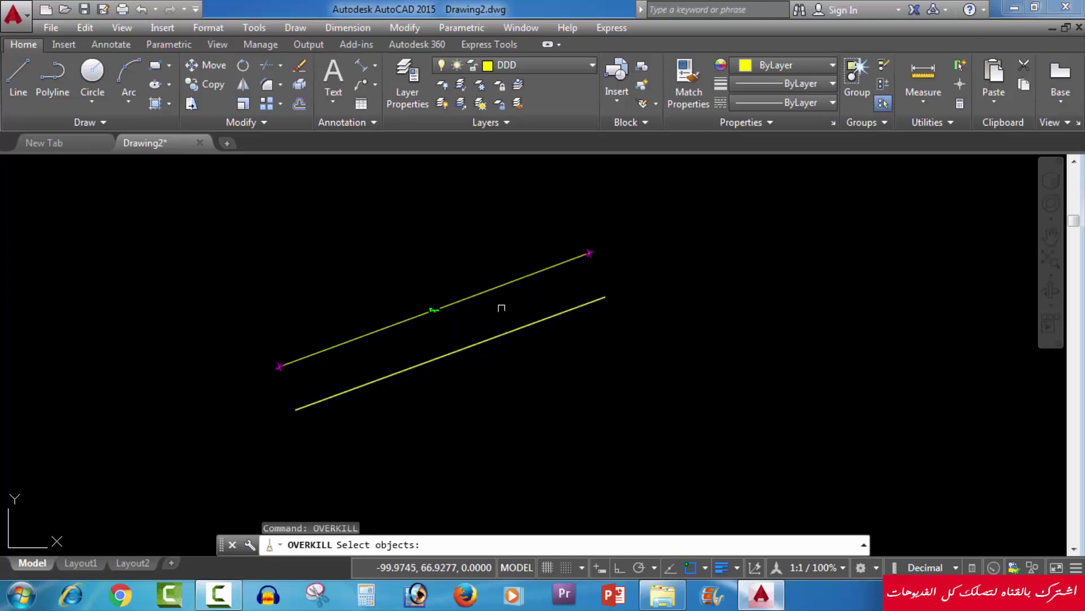
{"action": "left_click", "coordinate": [503, 307]}
{"action": "left_click", "coordinate": [462, 391]}
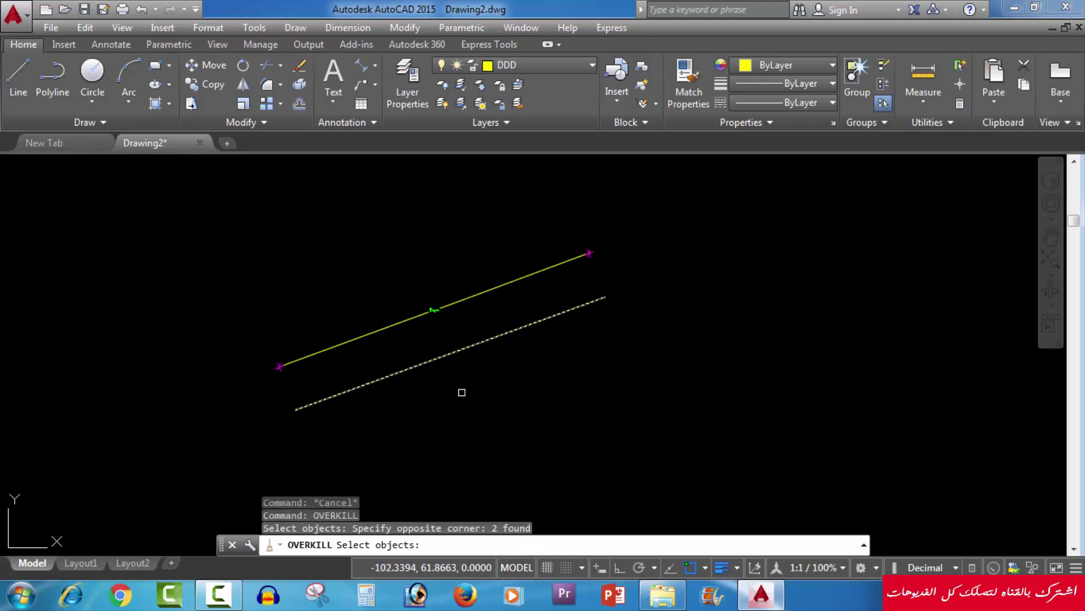
{"action": "key", "text": "Return"}
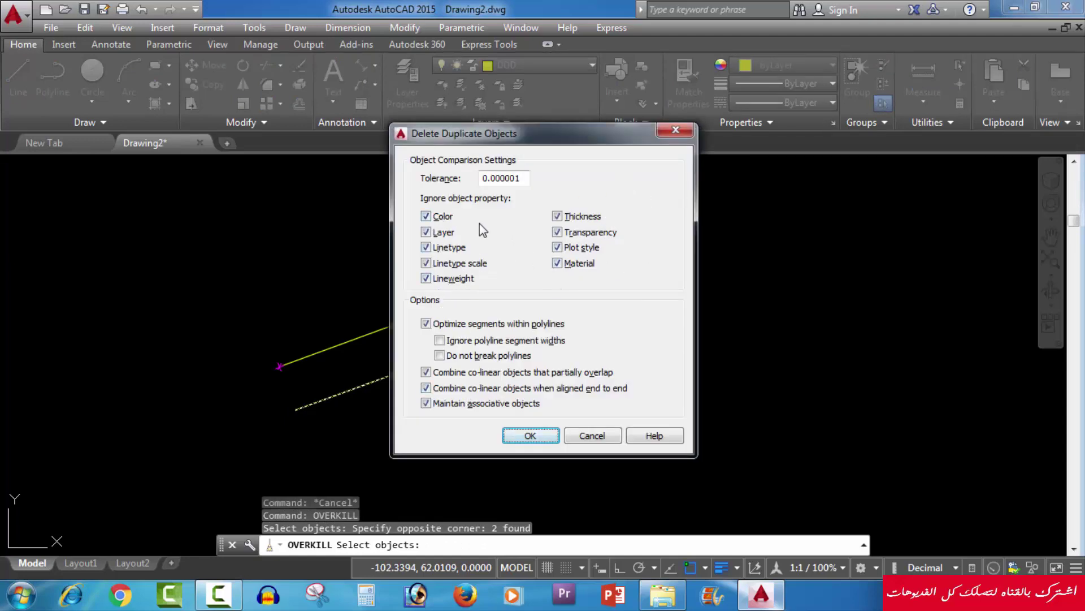
{"action": "left_click", "coordinate": [541, 435]}
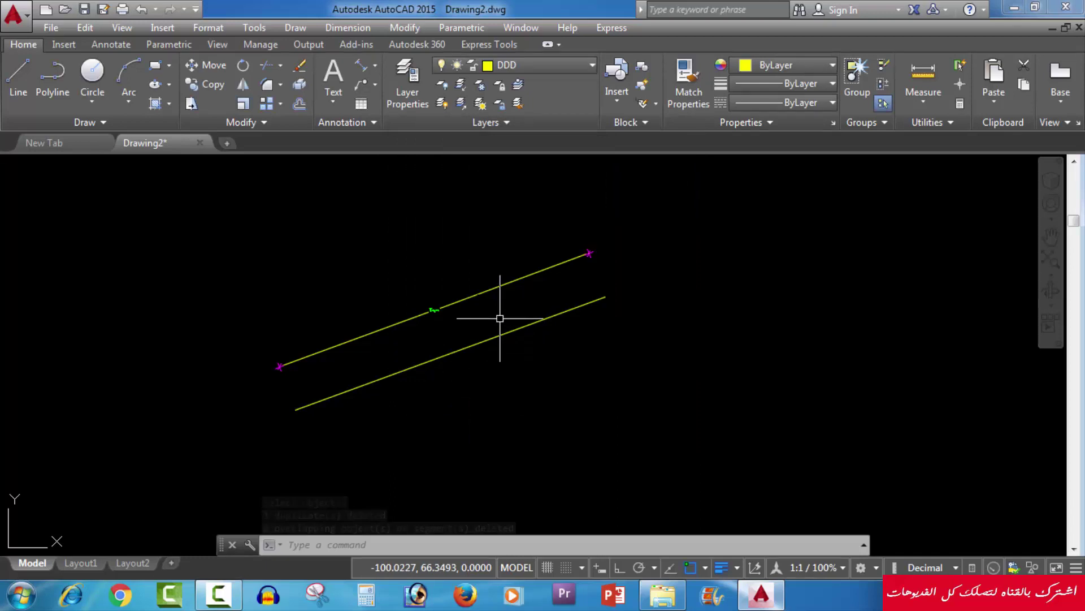
{"action": "type", "text": "tle"}
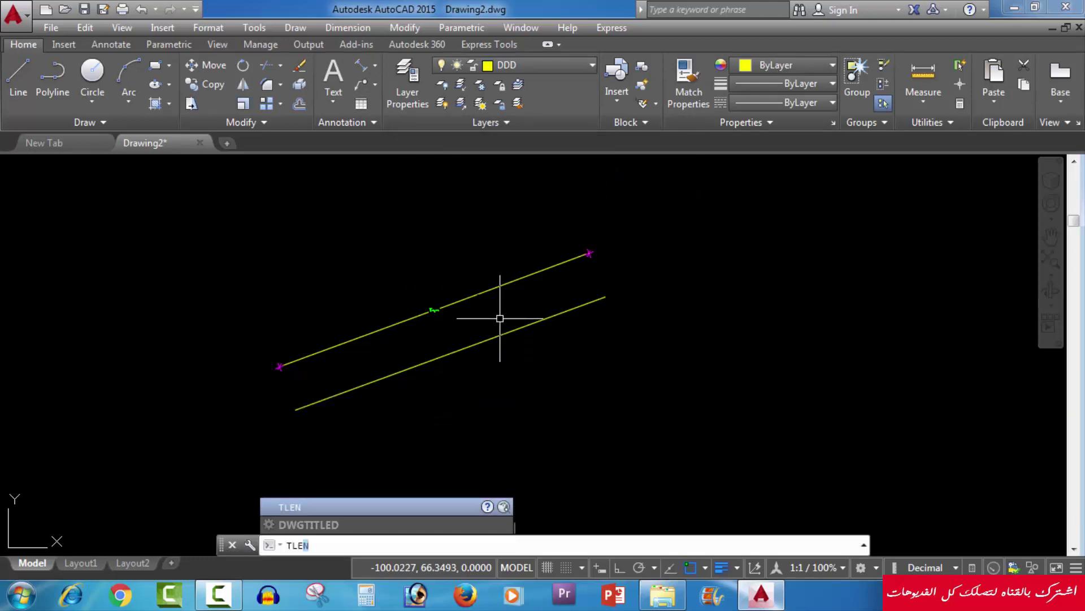
{"action": "key", "text": "Return"}
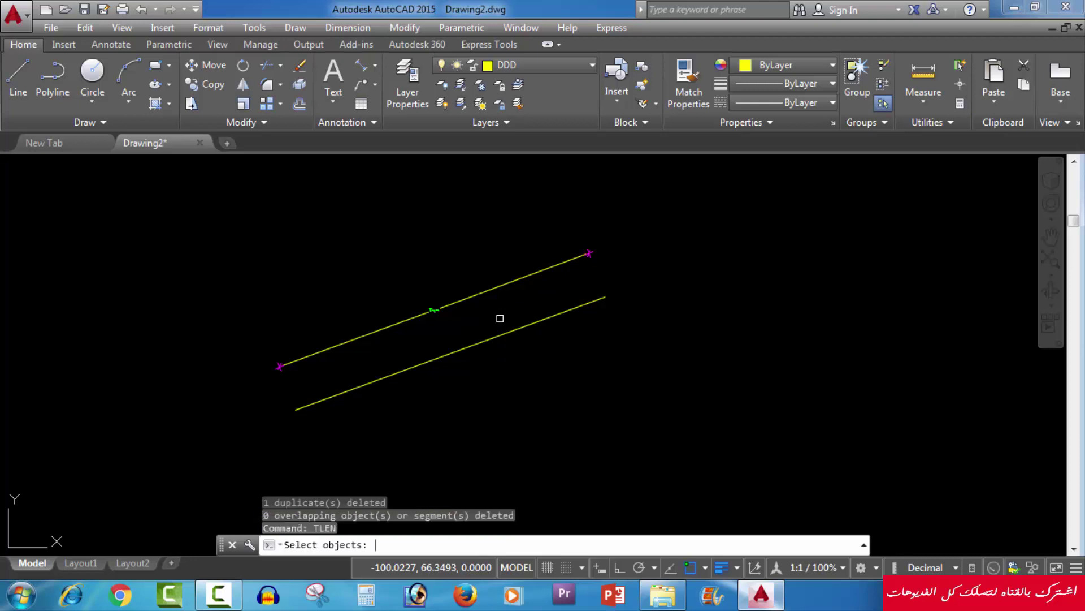
{"action": "left_click", "coordinate": [482, 329]}
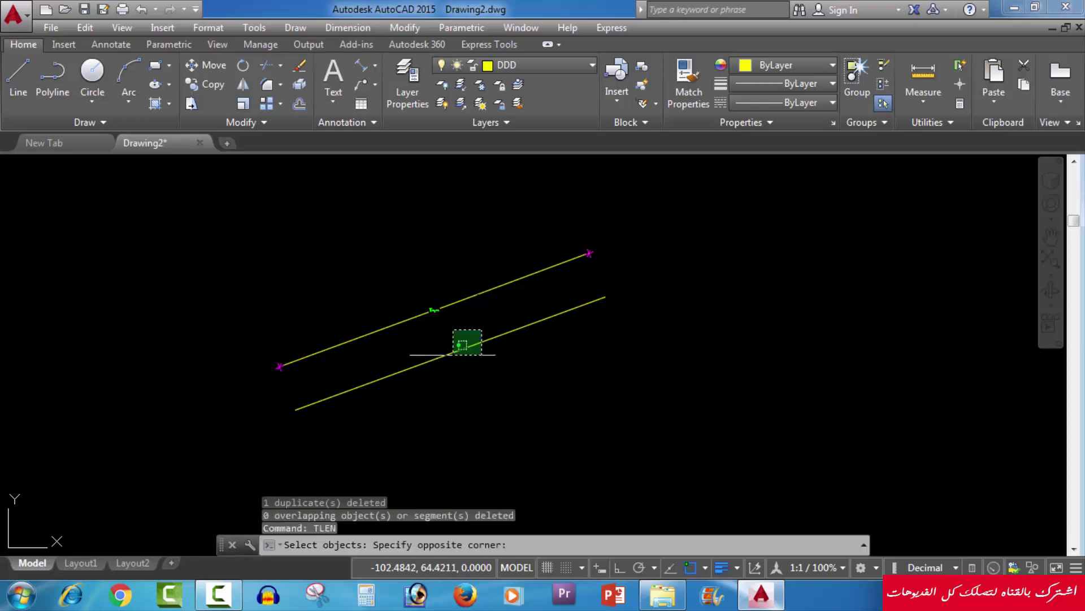
{"action": "left_click", "coordinate": [398, 413]}
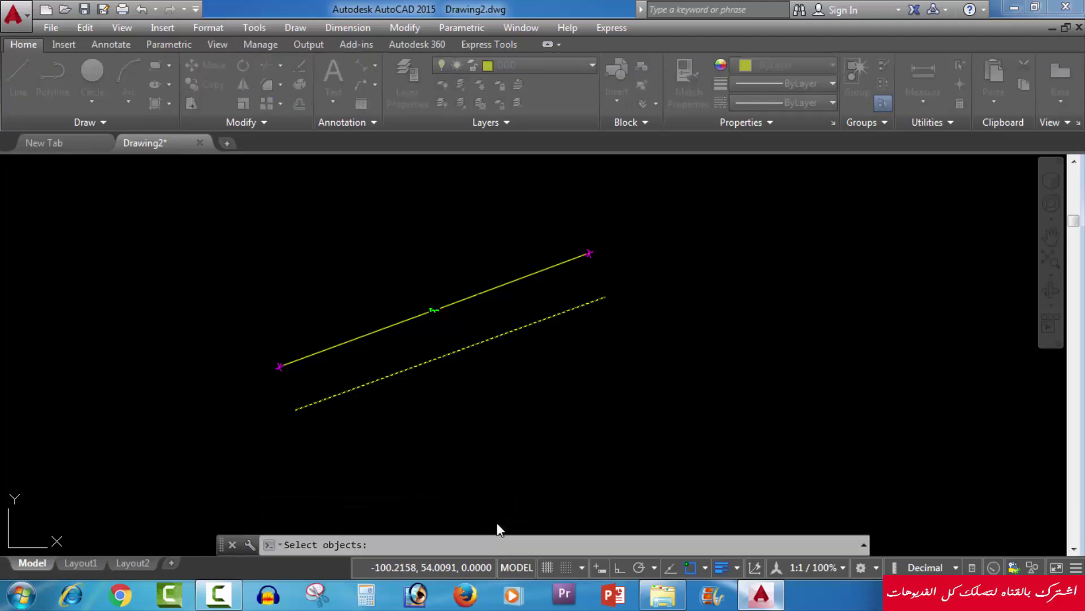
{"action": "key", "text": "Return"}
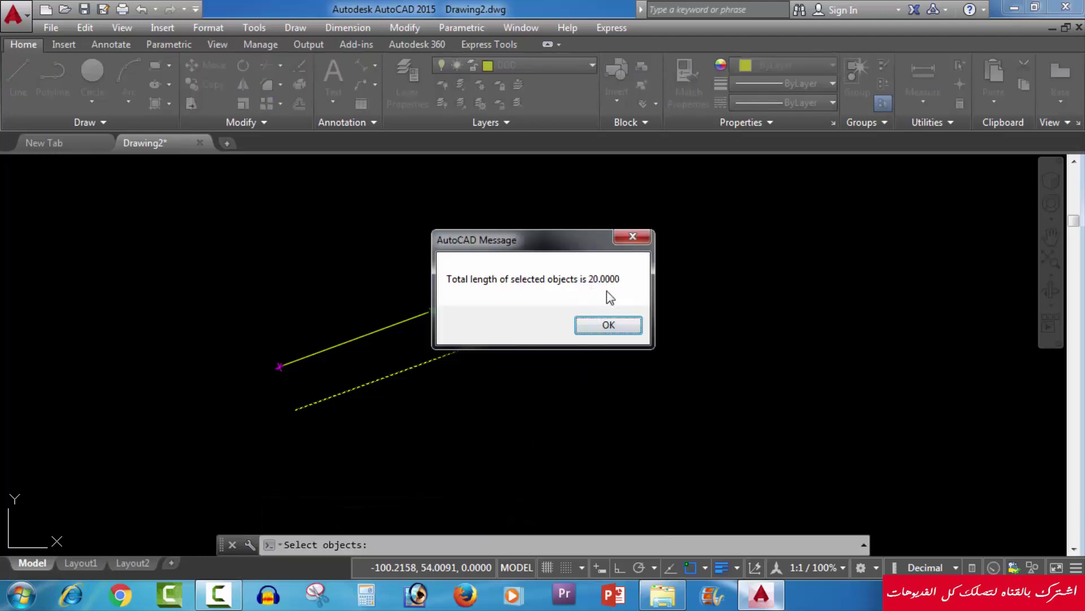
{"action": "key", "text": "Return"}
{"action": "key", "text": "Escape"}
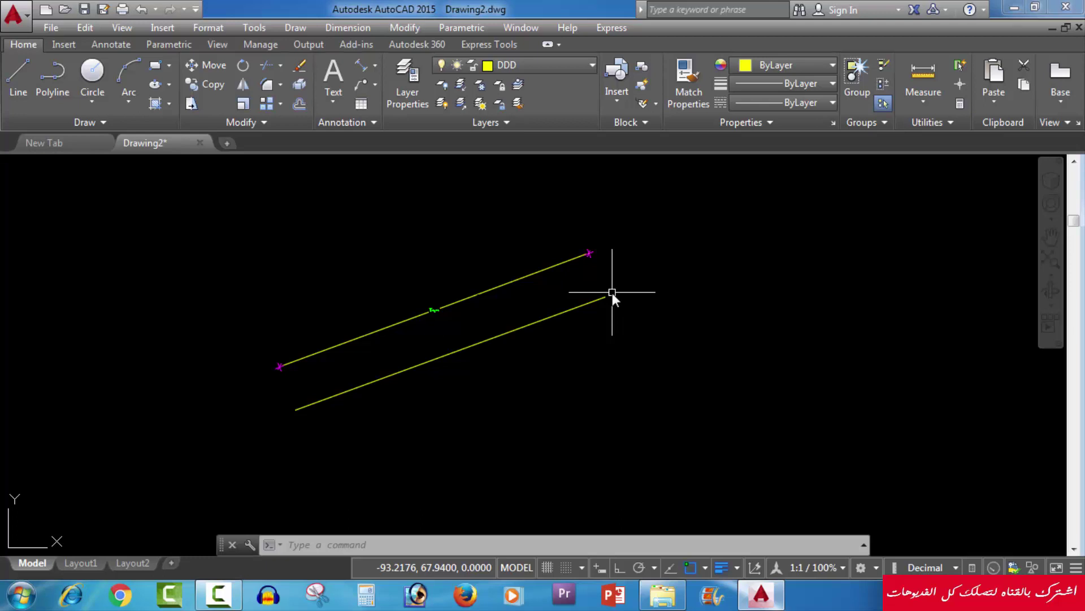
Zoom out and pan to reveal surrounding shapes, then expand the Modify panel slideout
{"action": "scroll", "coordinate": [612, 293], "scroll_direction": "down", "scroll_amount": 5}
{"action": "middle_click_drag", "start_coordinate": [690, 291], "coordinate": [474, 277]}
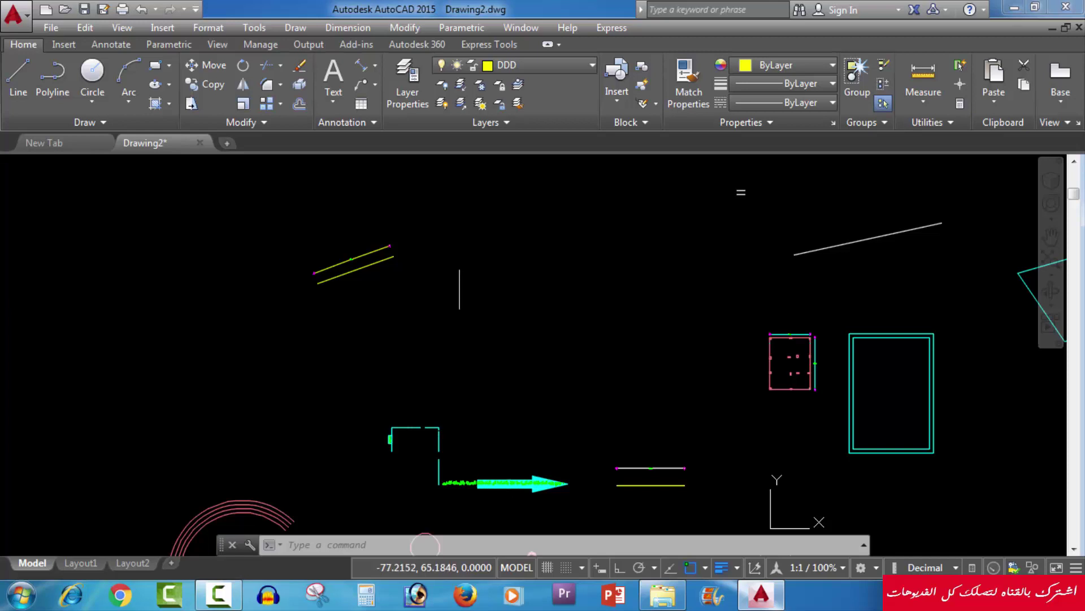
{"action": "left_click", "coordinate": [283, 123]}
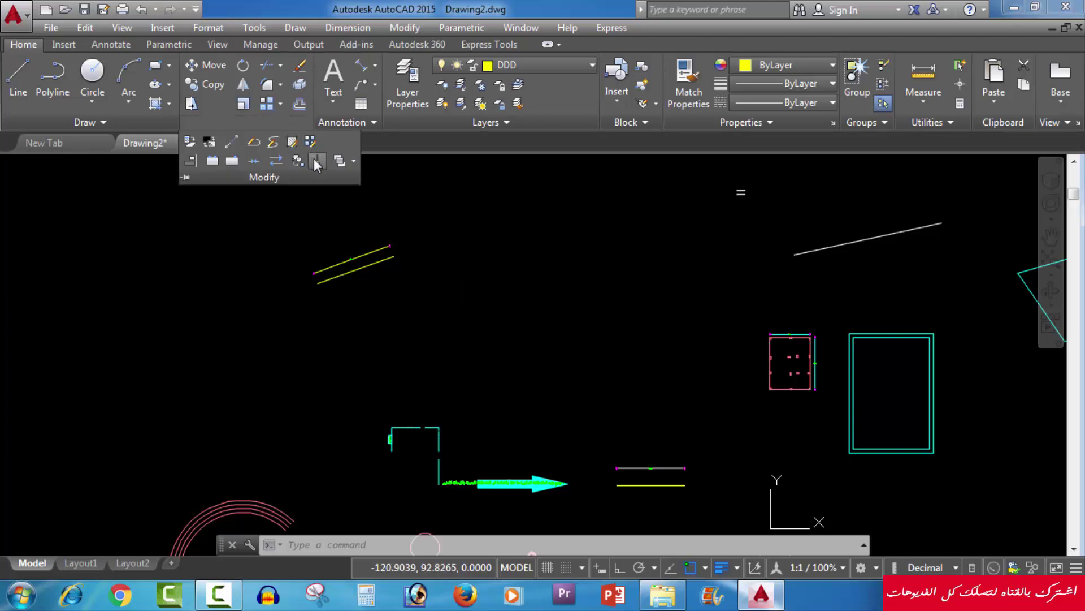